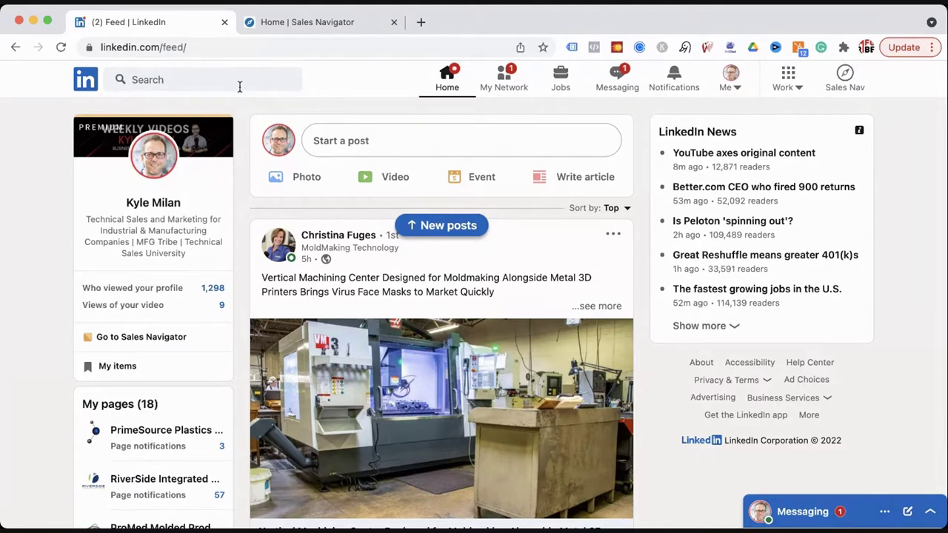
Switch to Sales Navigator and open a blank lead search.
click(317, 22)
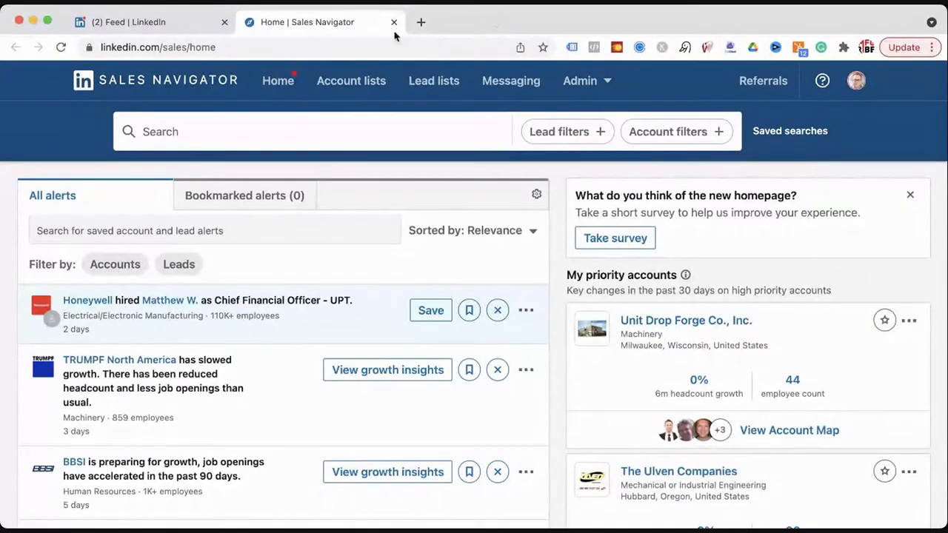
click(226, 131)
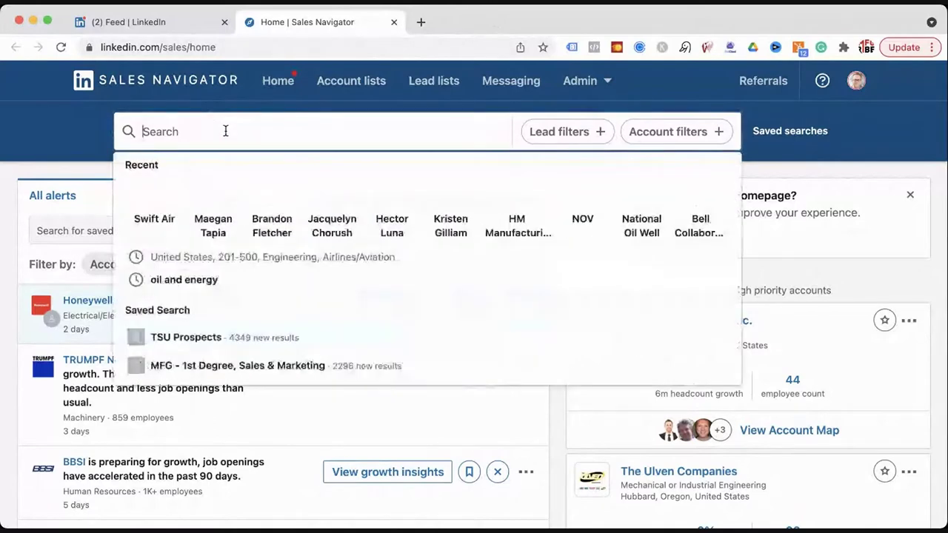
key(Return)
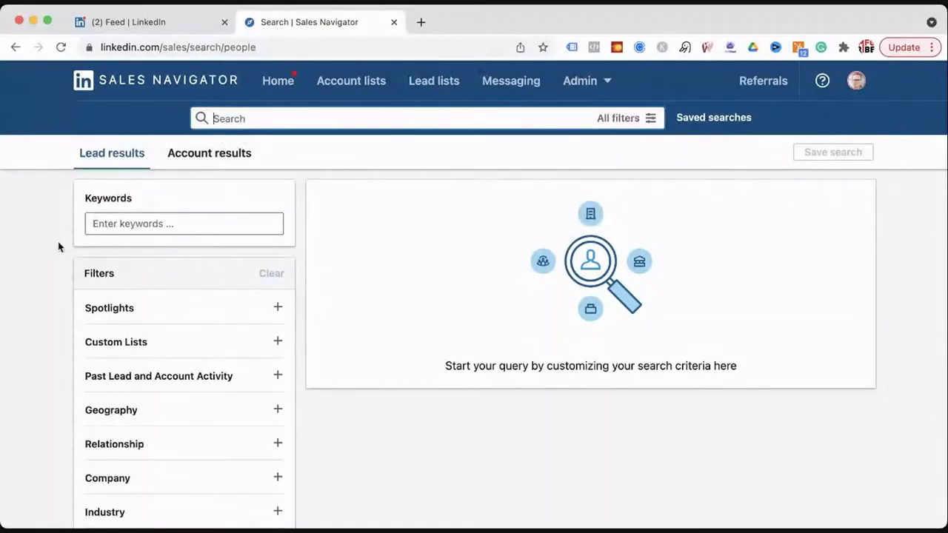
Review the lead filter categories available for the search, from Spotlights through Title.
scroll(60, 307, down, 1)
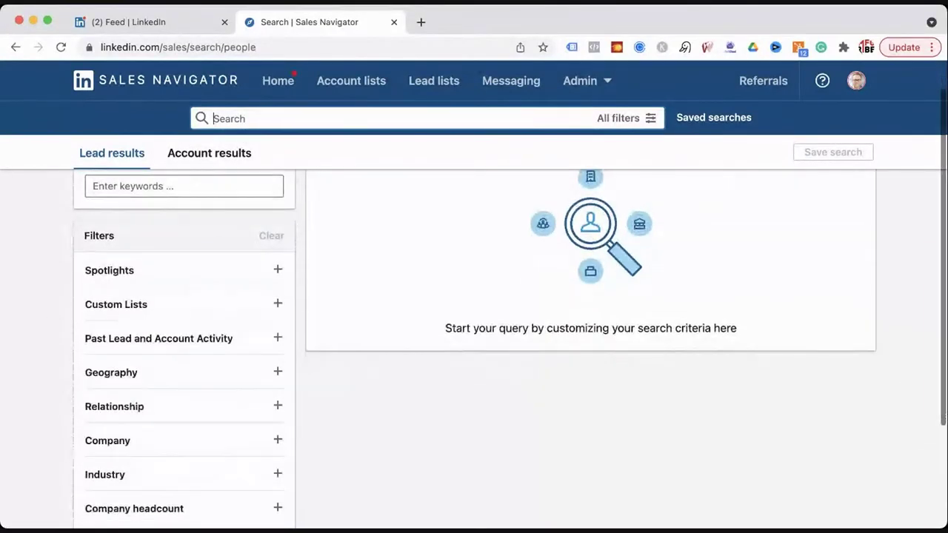
click(347, 22)
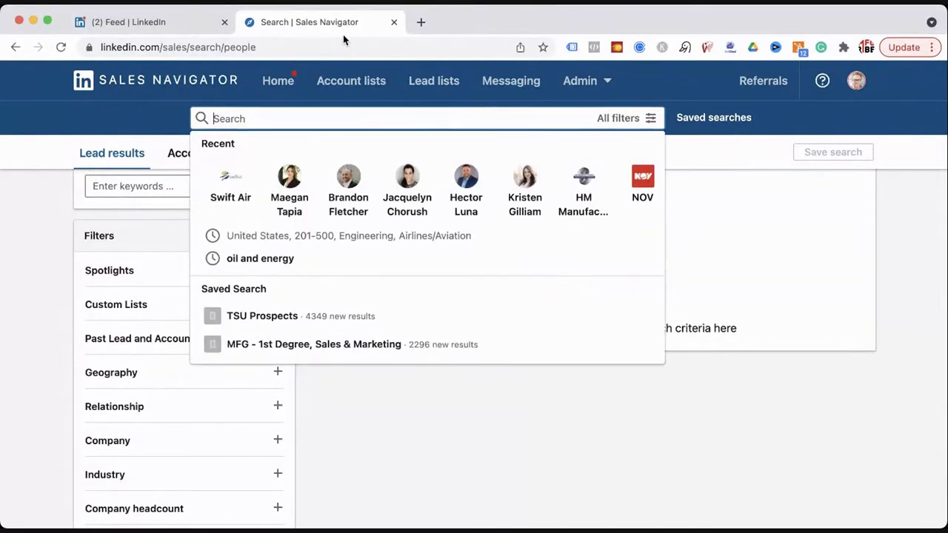
click(39, 259)
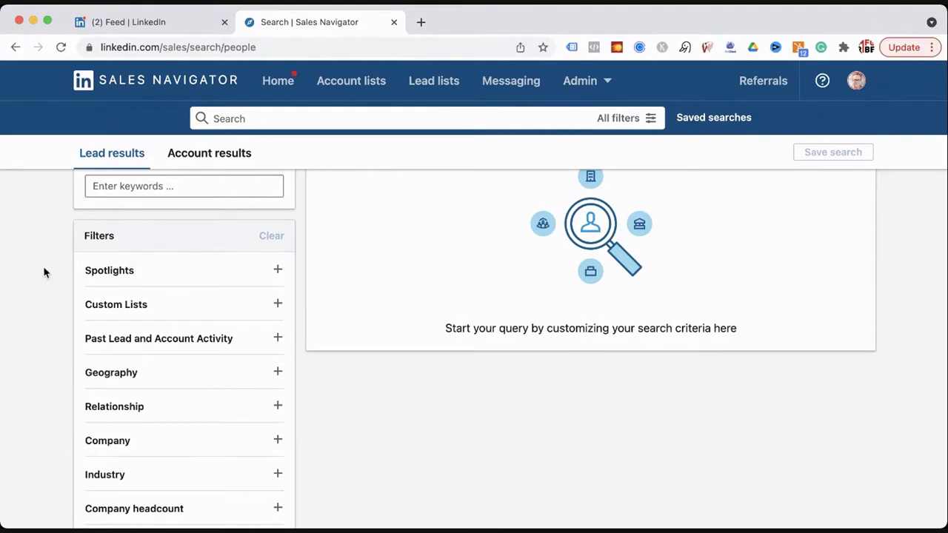
scroll(106, 289, up, 1)
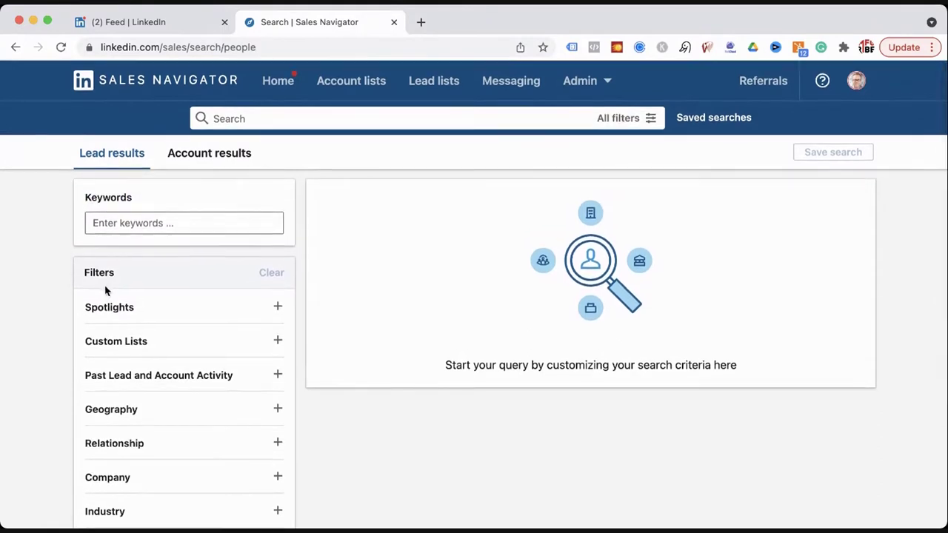
scroll(104, 284, down, 1)
scroll(91, 292, down, 1)
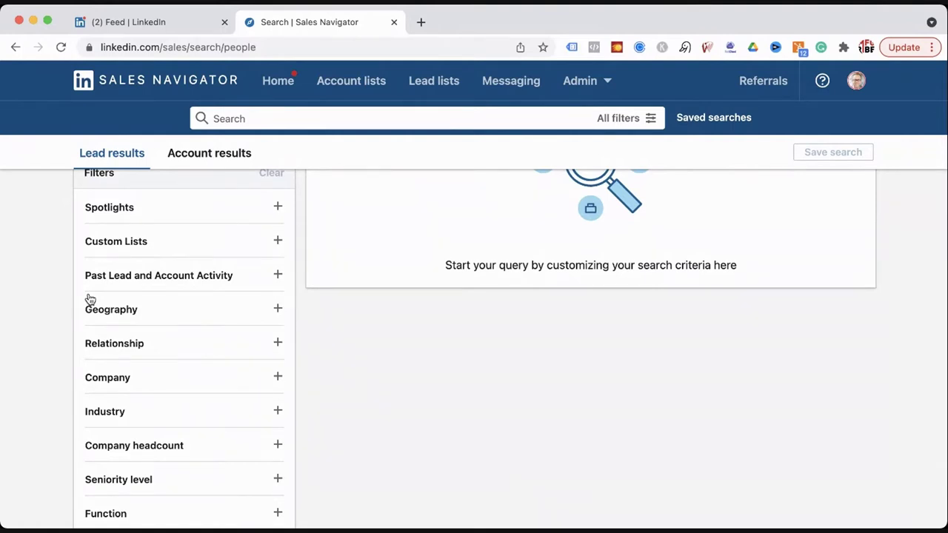
scroll(116, 286, down, 1)
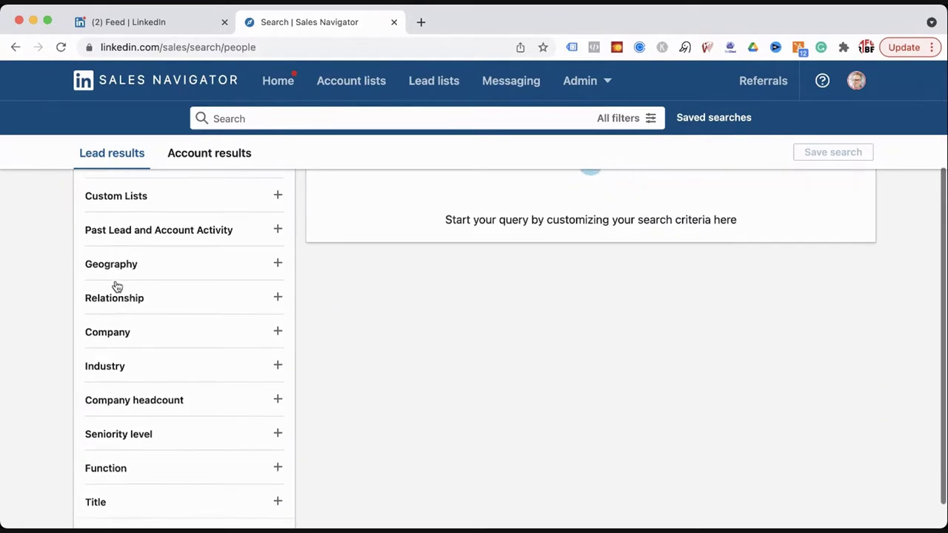
Filter the lead search to the Electrical & Electronic Manufacturing industry.
click(150, 366)
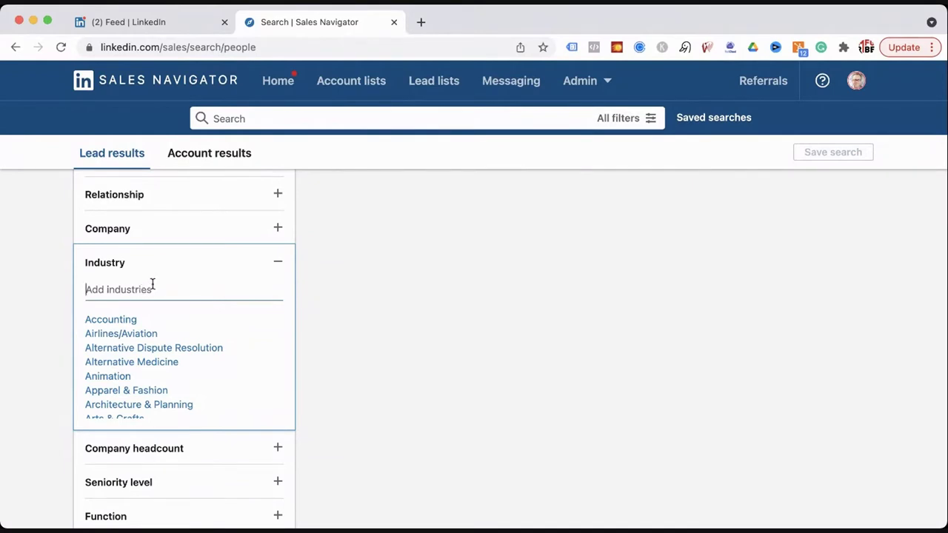
scroll(144, 332, down, 5)
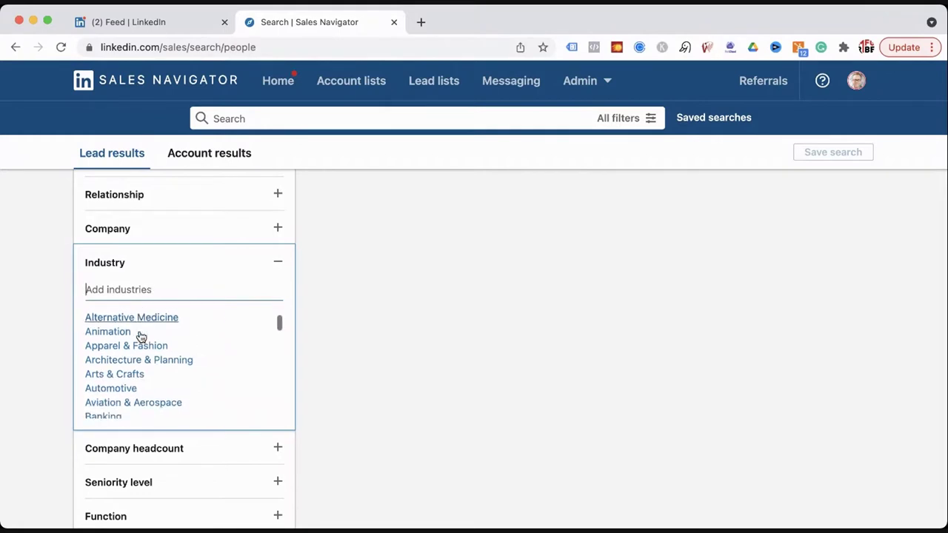
scroll(151, 329, down, 2)
scroll(150, 330, down, 4)
scroll(148, 333, down, 6)
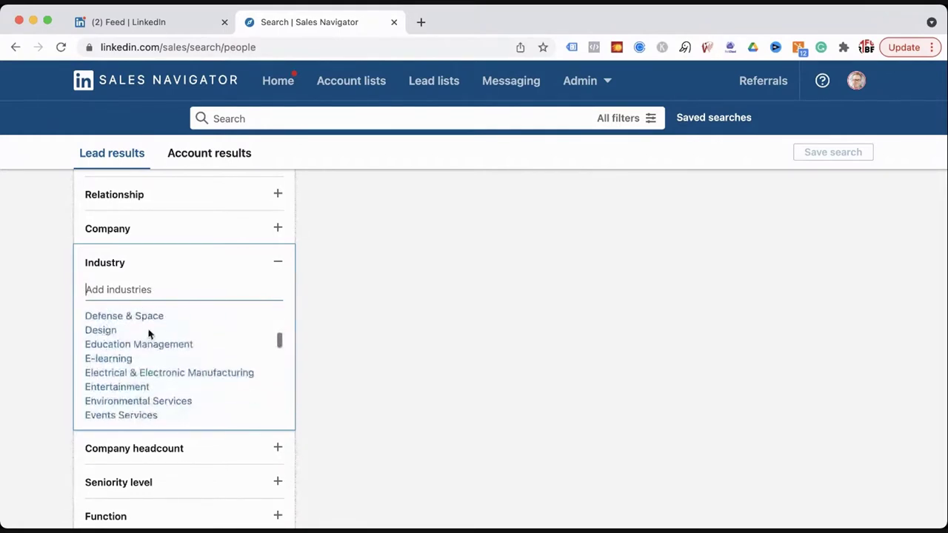
click(152, 347)
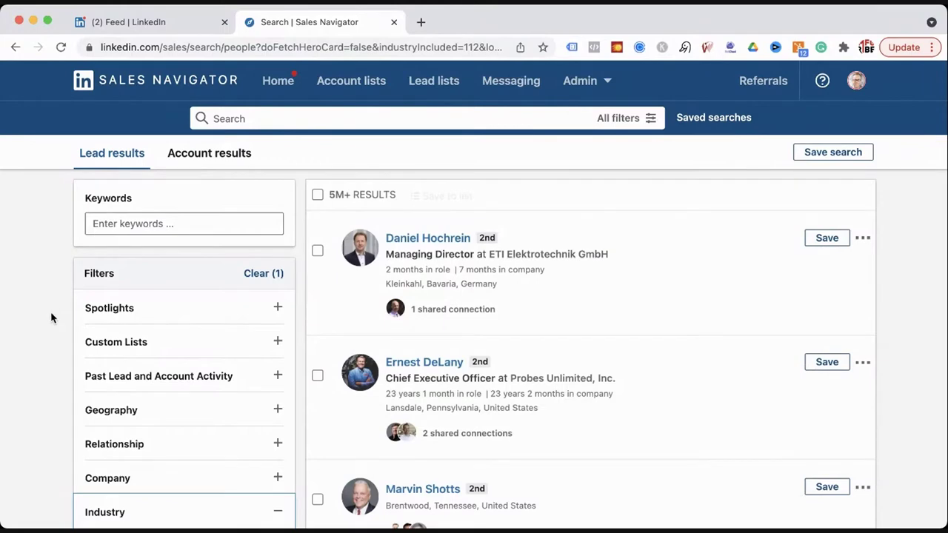
Restrict the leads' geography to the United States region.
scroll(70, 343, down, 1)
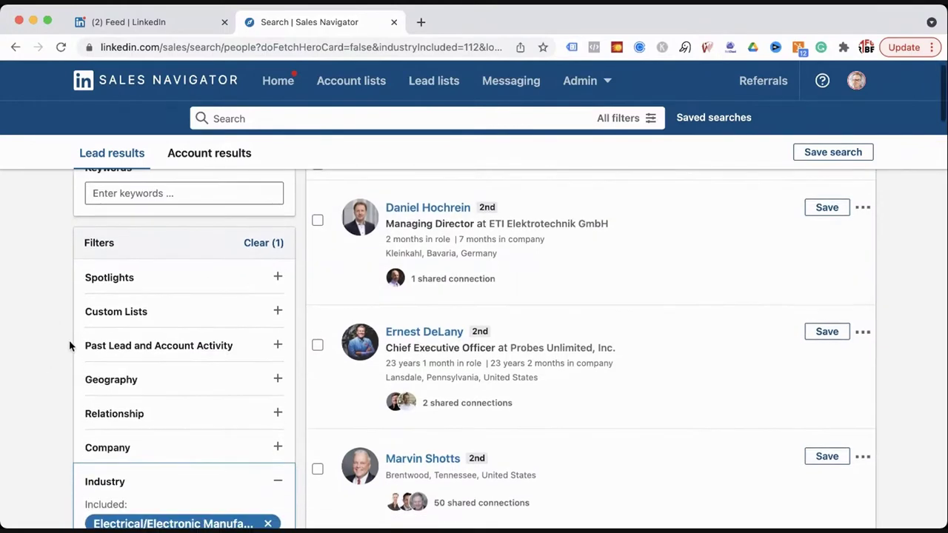
click(167, 386)
scroll(131, 315, down, 3)
click(131, 303)
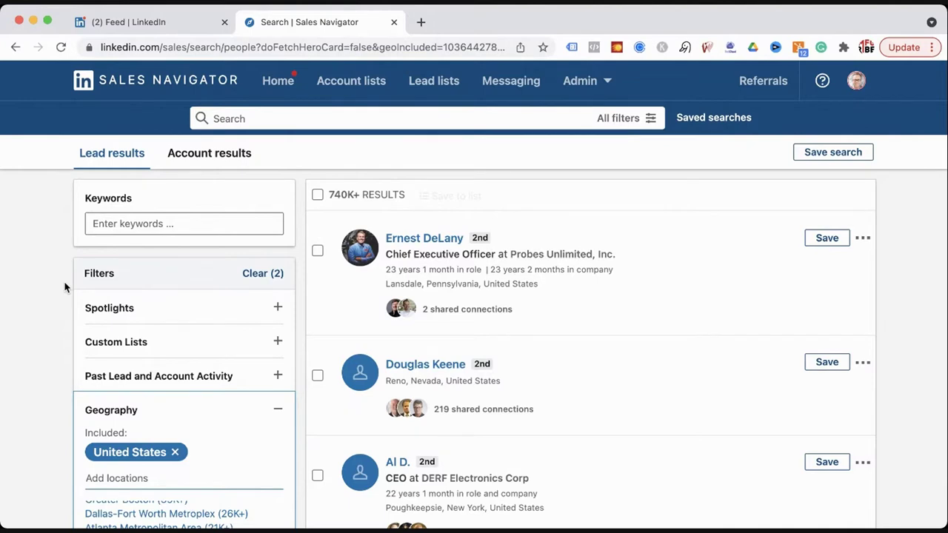
Add Purchasing as the included job function for the lead search.
scroll(70, 285, down, 3)
scroll(80, 296, down, 2)
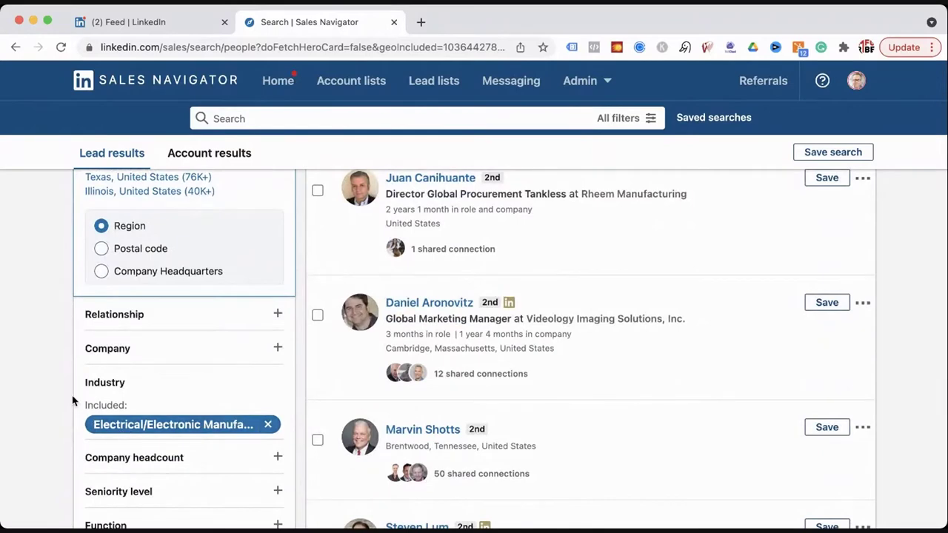
scroll(72, 393, up, 2)
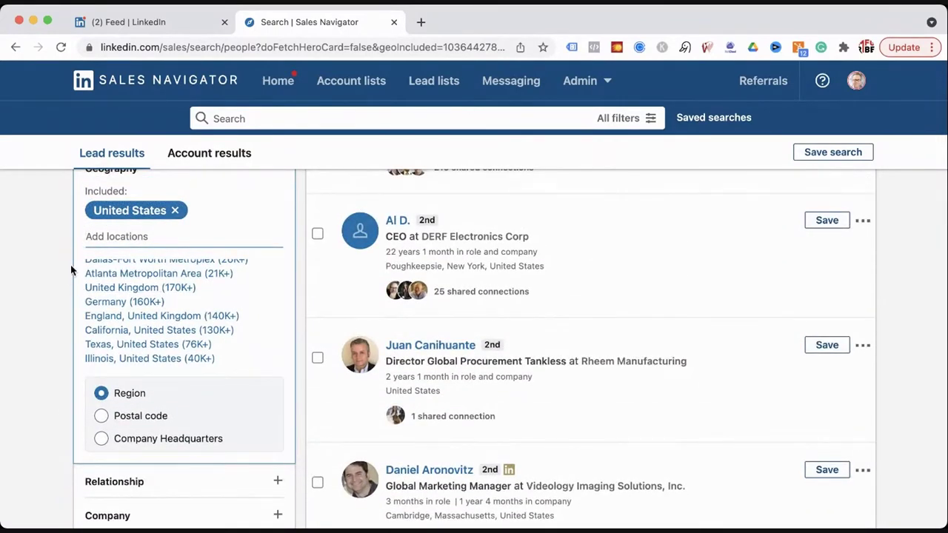
scroll(64, 306, down, 1)
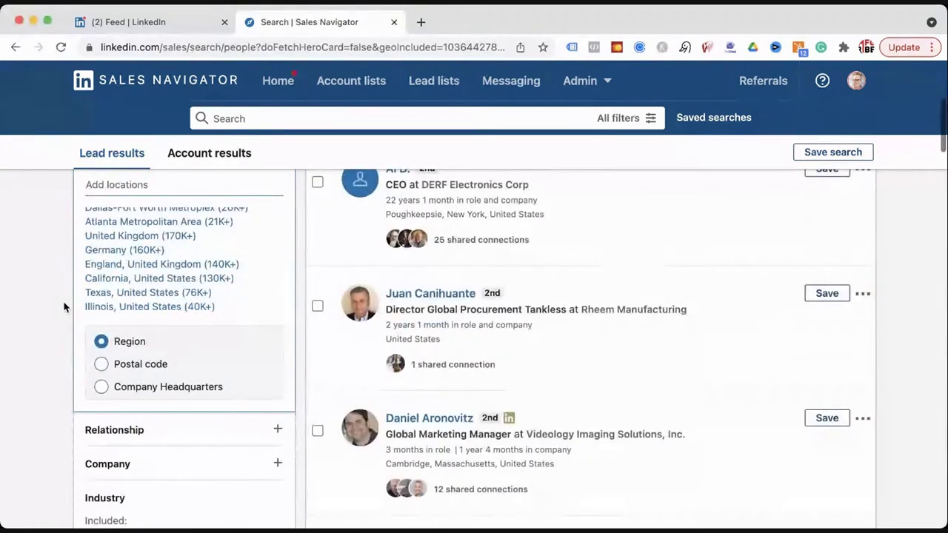
scroll(63, 300, down, 2)
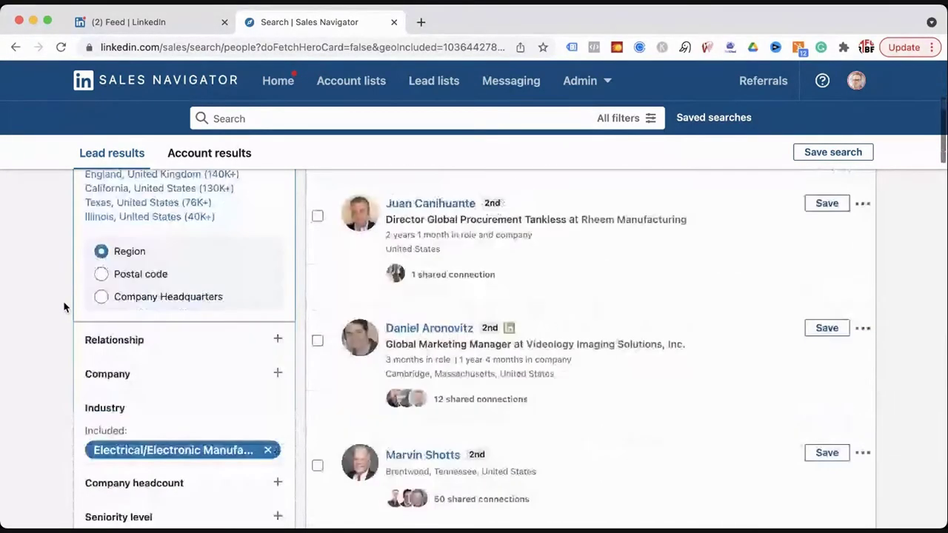
scroll(62, 301, down, 3)
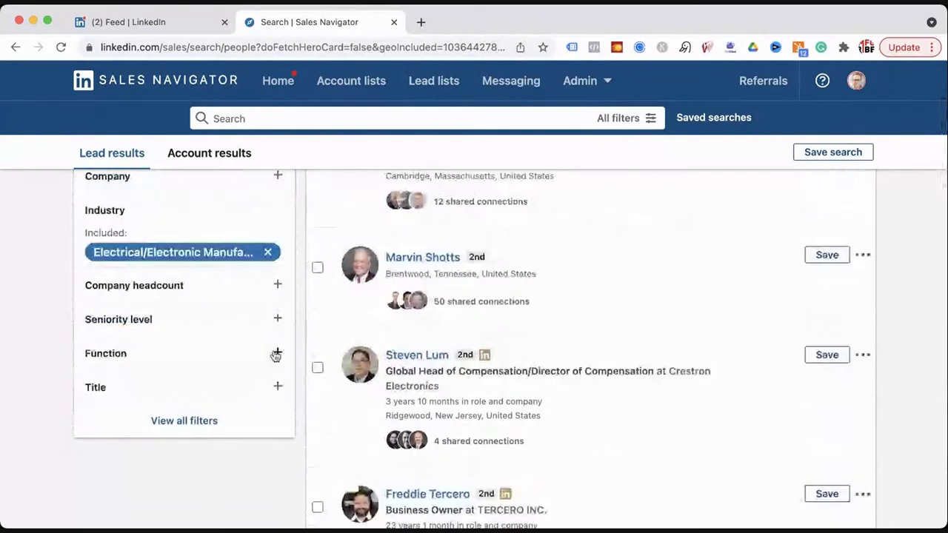
click(276, 354)
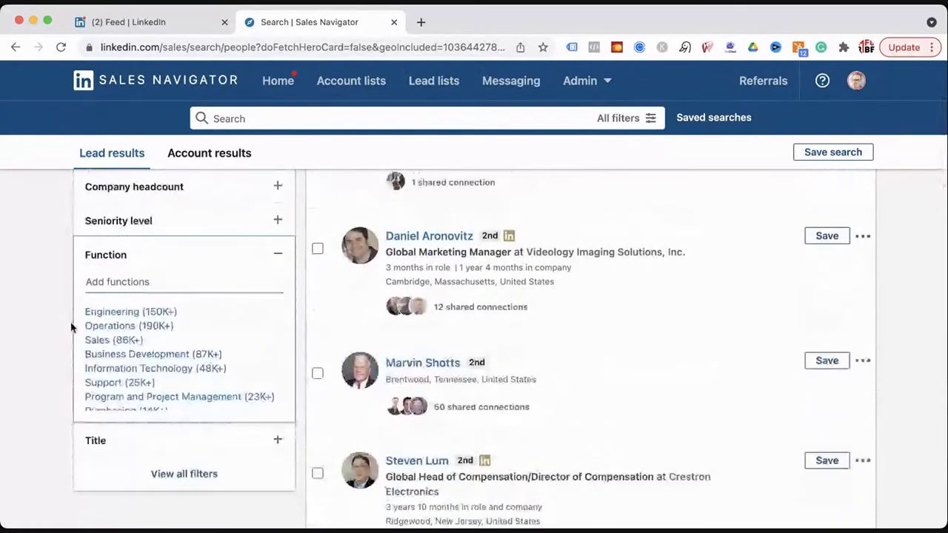
scroll(113, 330, down, 2)
scroll(112, 330, down, 1)
click(117, 346)
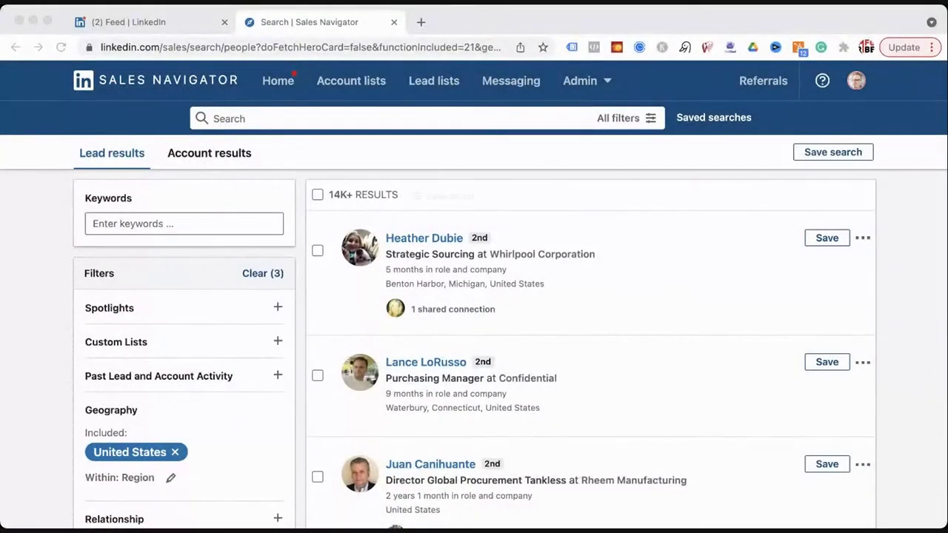
Examine the lead results together with the applied geography, industry and function filters.
scroll(59, 334, down, 5)
scroll(59, 334, up, 5)
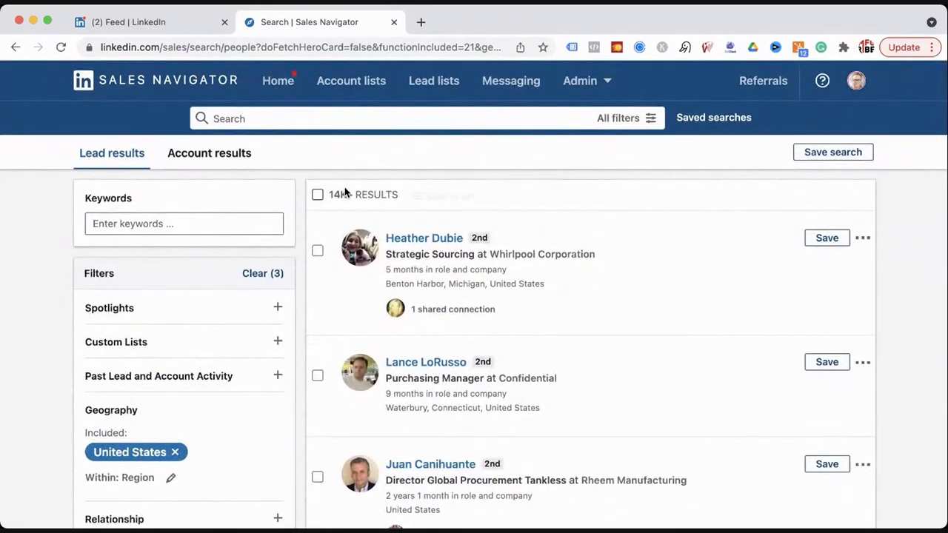
scroll(11, 305, down, 10)
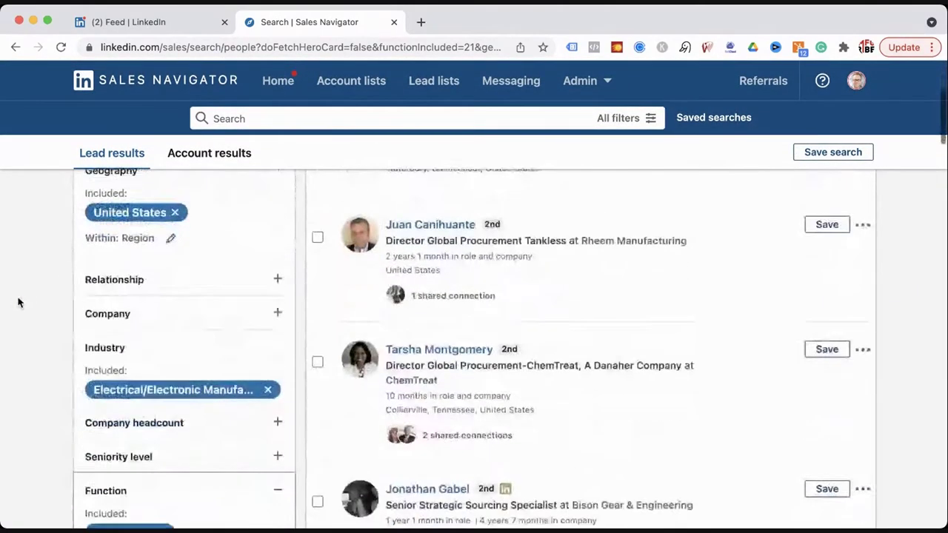
mouse_move(128, 190)
scroll(74, 219, up, 4)
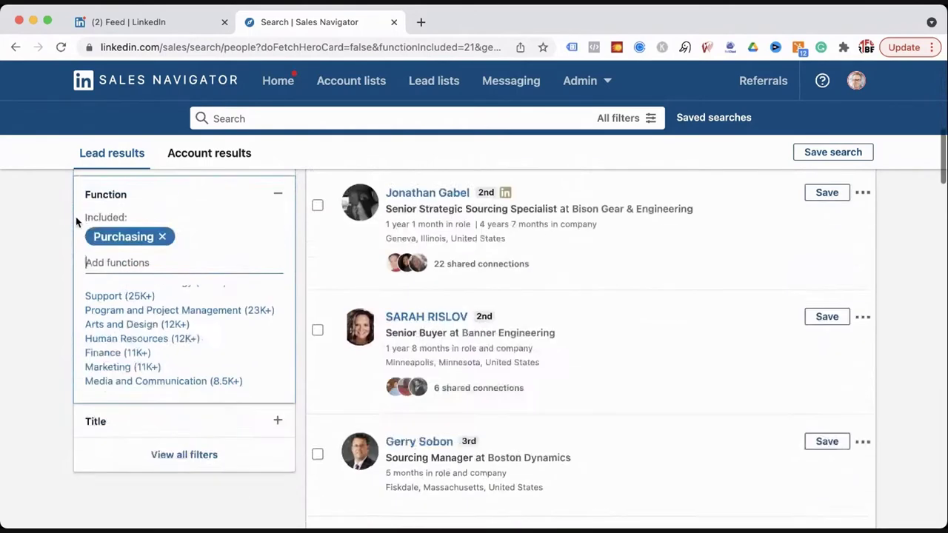
scroll(52, 256, up, 4)
mouse_move(117, 302)
scroll(60, 302, up, 3)
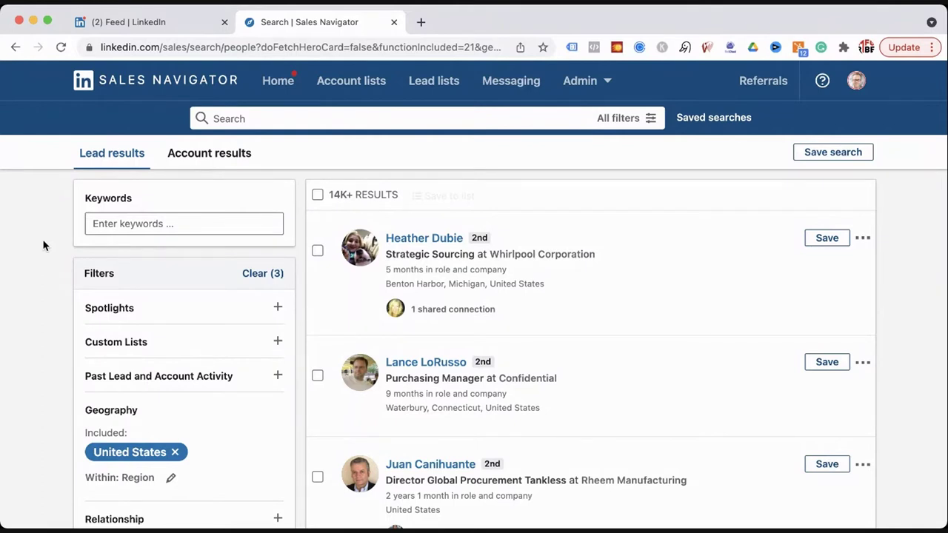
scroll(53, 237, down, 2)
scroll(52, 237, down, 5)
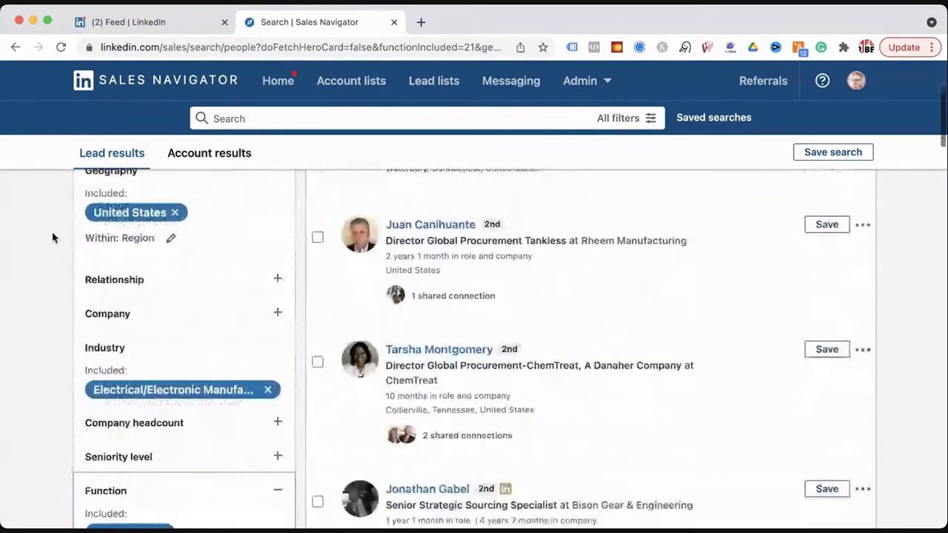
scroll(53, 237, down, 1)
scroll(52, 237, down, 1)
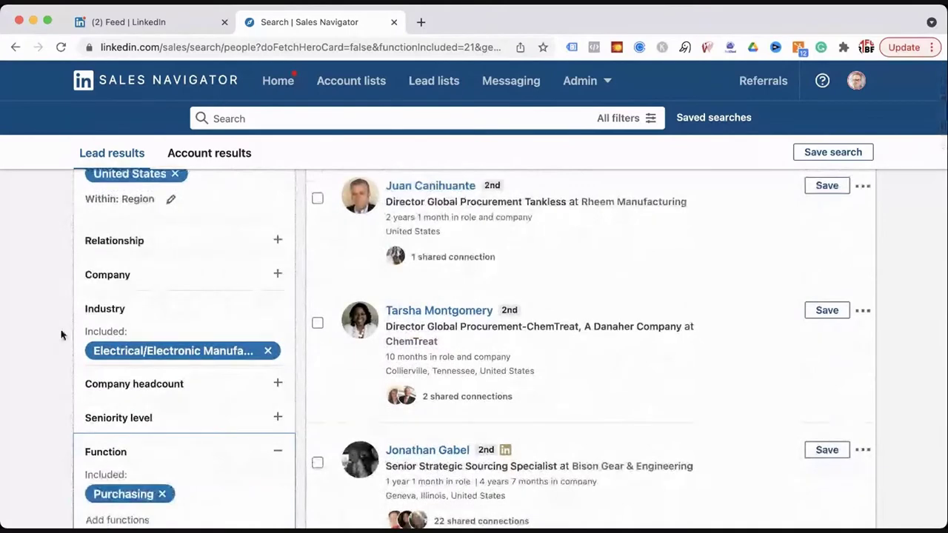
scroll(66, 333, up, 1)
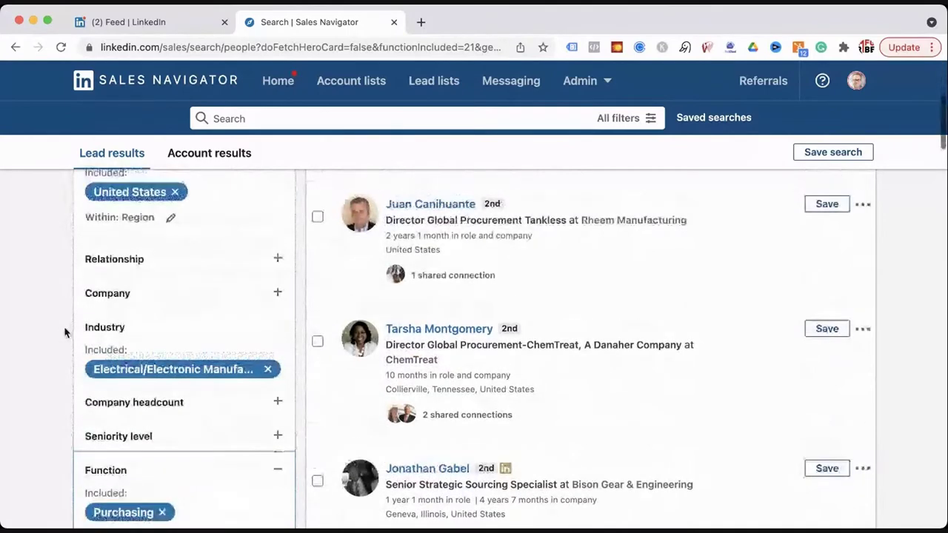
scroll(65, 332, up, 3)
scroll(65, 332, down, 3)
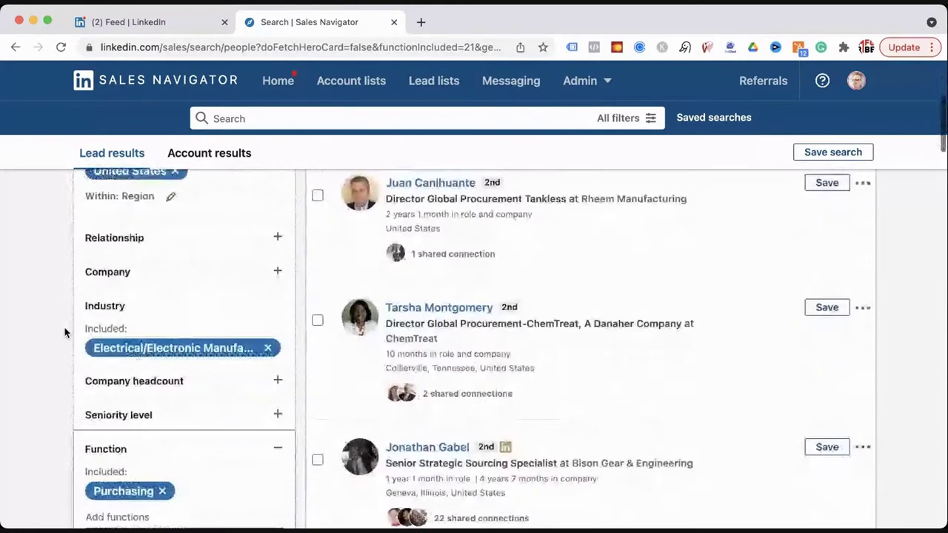
Collapse the function filter and limit the leads' seniority level to Director.
scroll(65, 333, down, 6)
scroll(65, 332, up, 2)
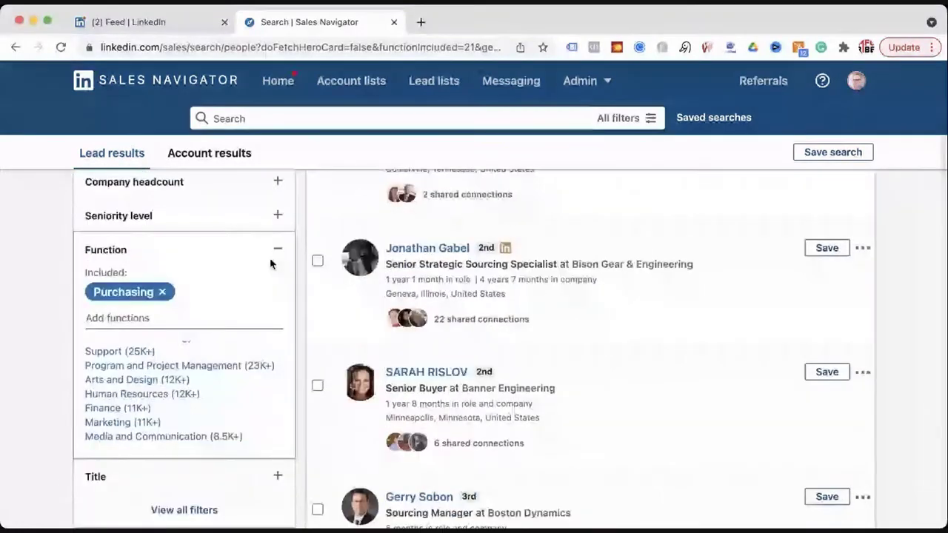
click(197, 262)
scroll(211, 281, up, 1)
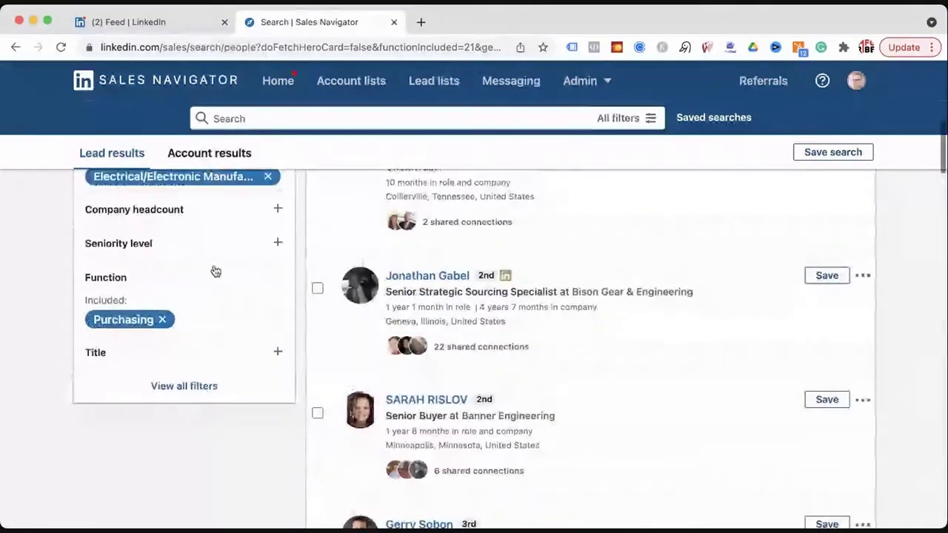
click(275, 246)
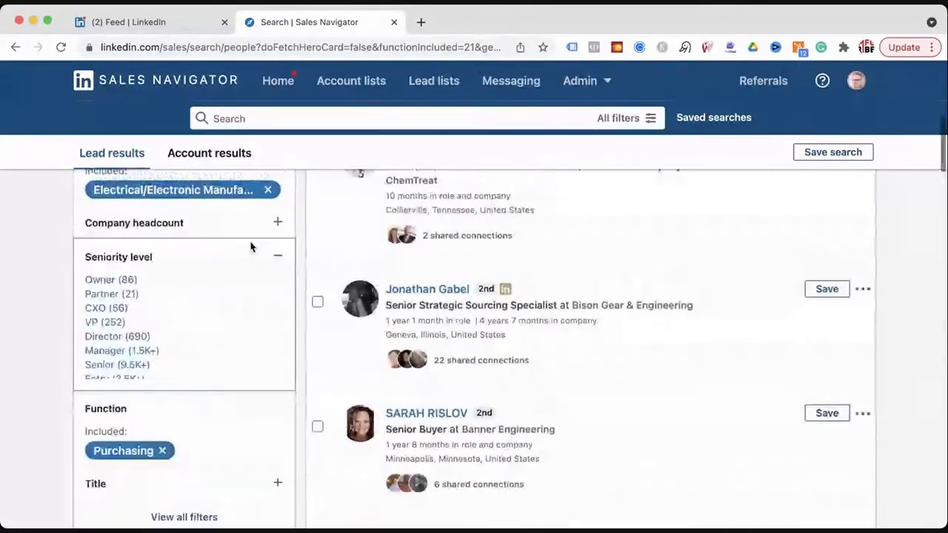
scroll(111, 324, down, 2)
click(115, 302)
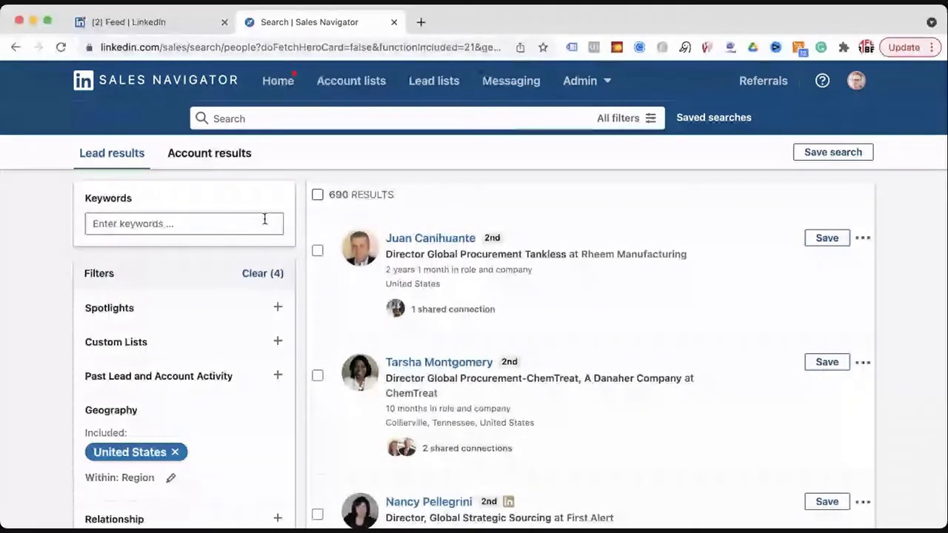
scroll(25, 316, down, 5)
scroll(24, 317, down, 2)
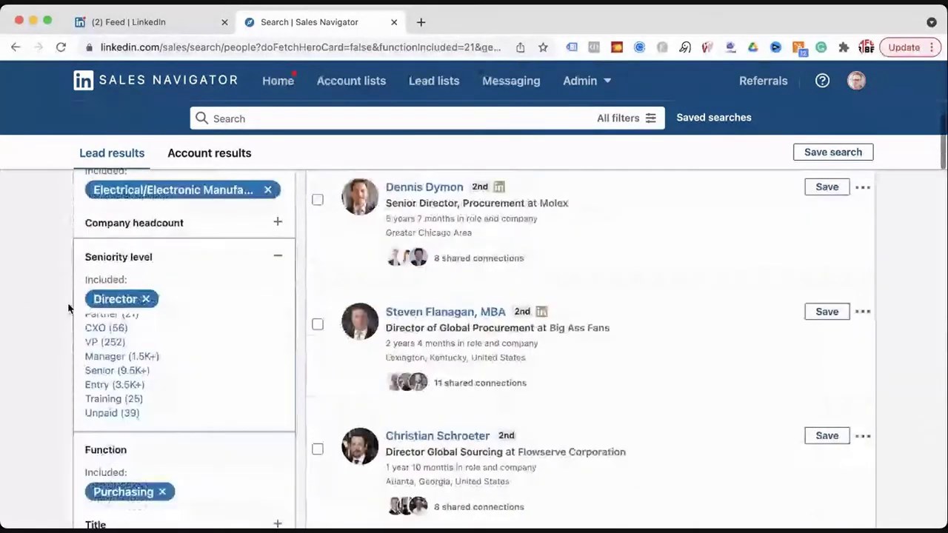
Add Manager and VP to the included seniority levels and check the updated lead filters.
click(105, 357)
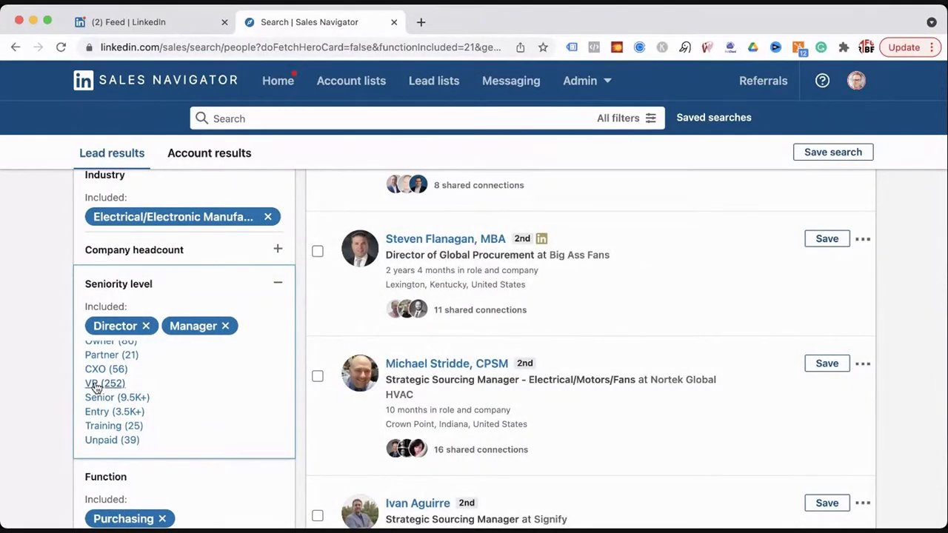
click(95, 383)
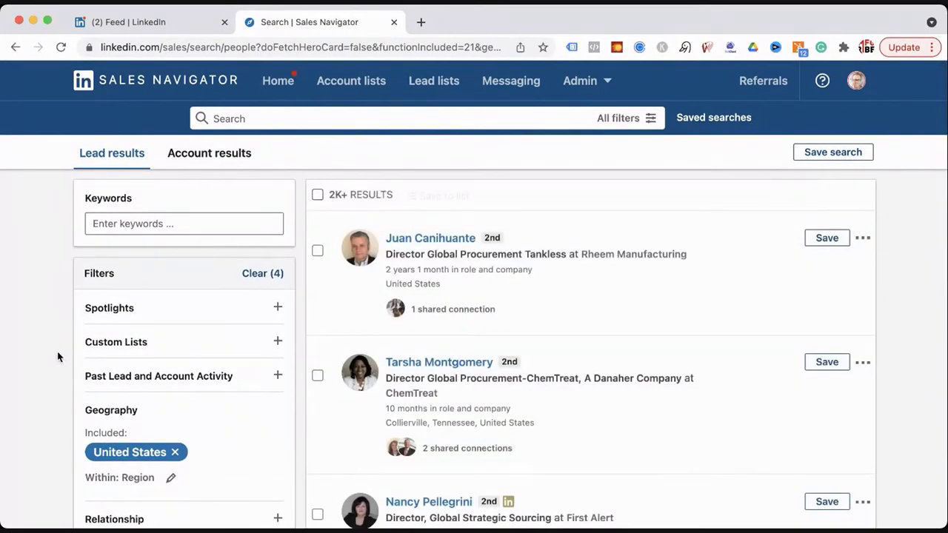
scroll(64, 361, down, 5)
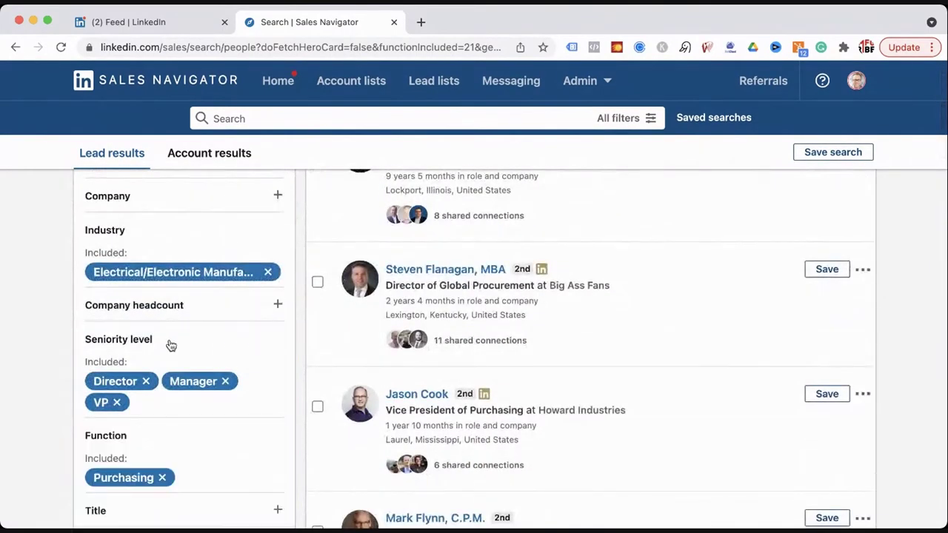
scroll(56, 338, down, 3)
Limit the leads' company headcount to 201-500 and 501-1000, collapse that filter, and check the number of results.
scroll(56, 338, up, 4)
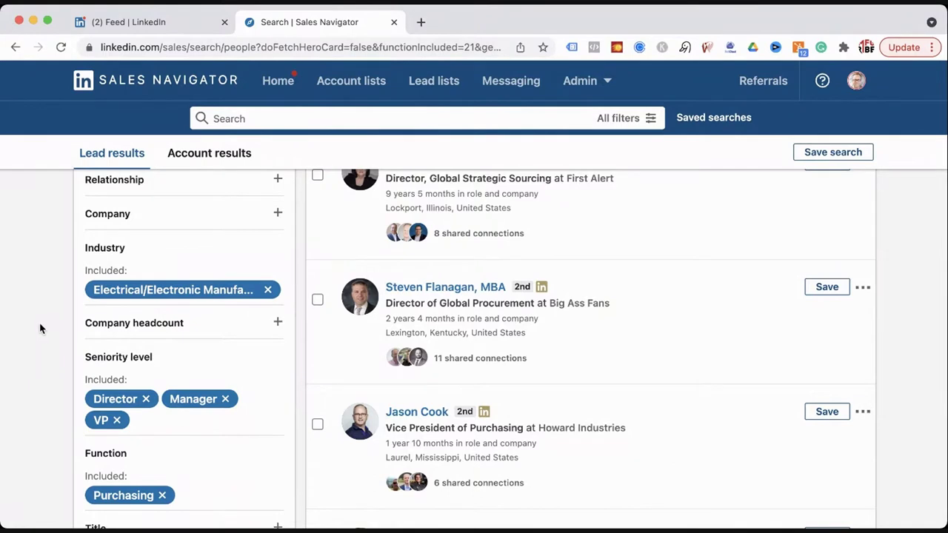
click(271, 326)
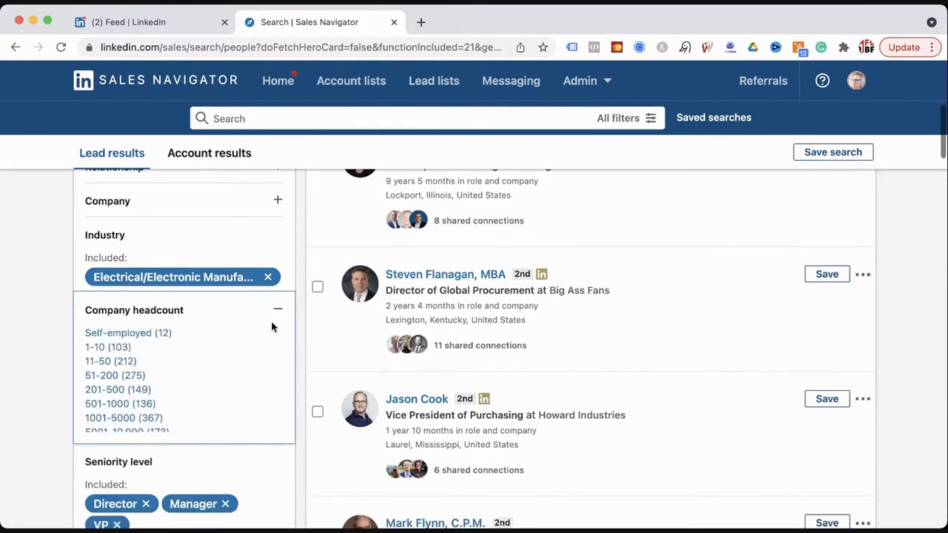
scroll(110, 374, down, 1)
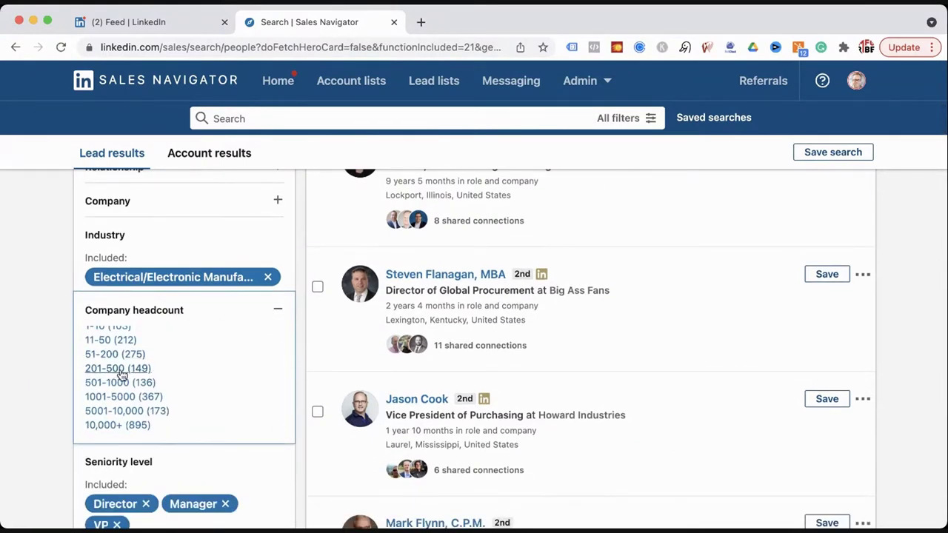
click(110, 371)
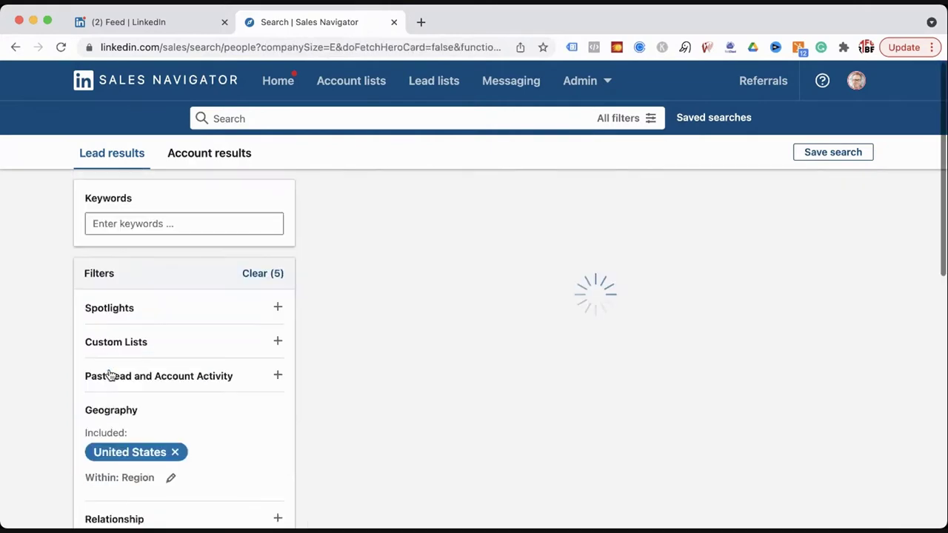
scroll(61, 356, down, 1)
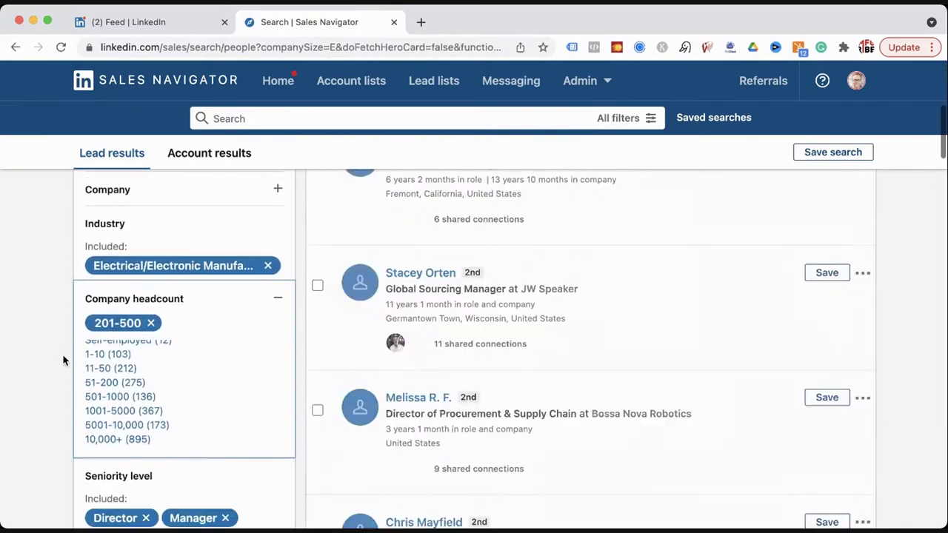
click(119, 398)
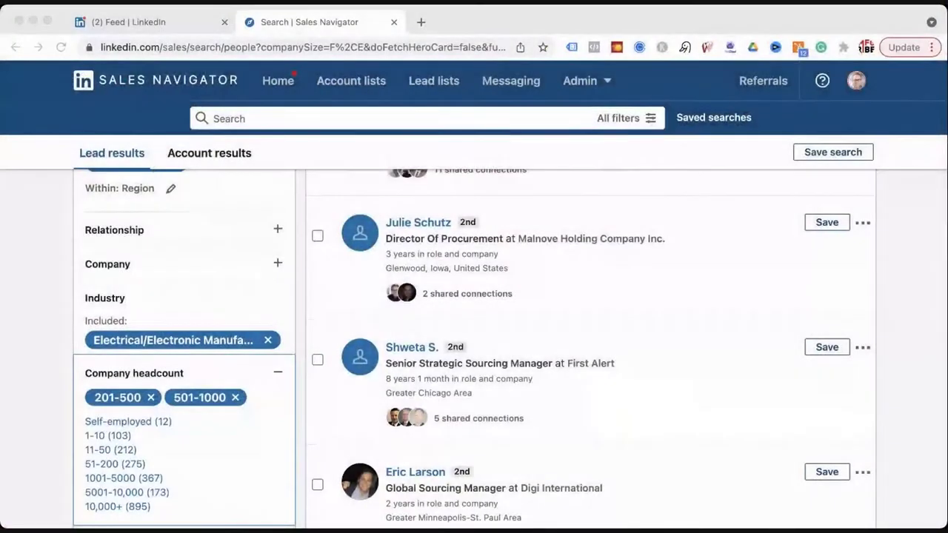
click(294, 21)
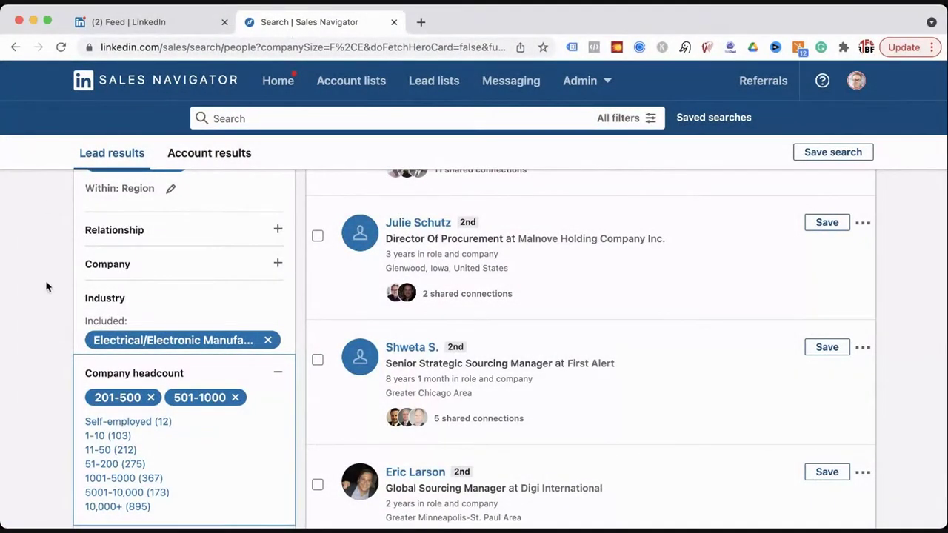
scroll(58, 333, down, 2)
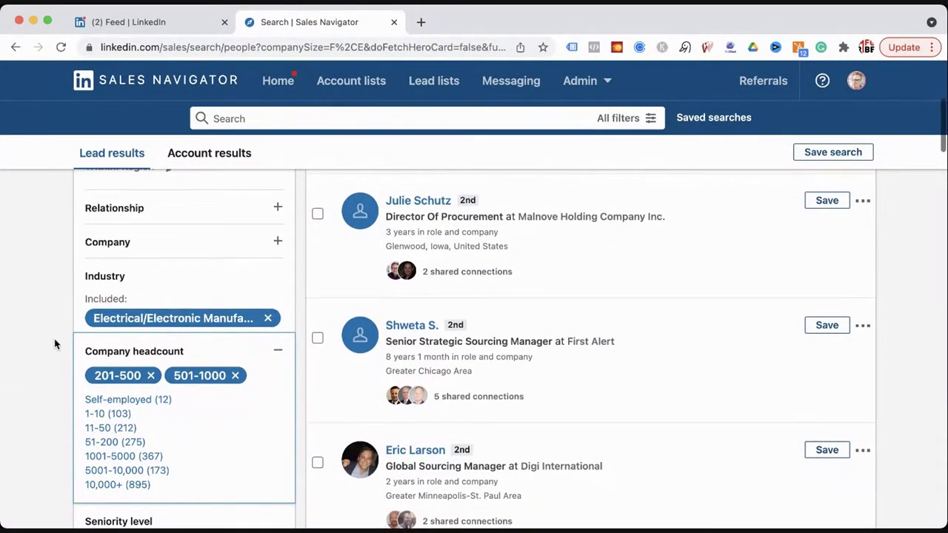
click(171, 318)
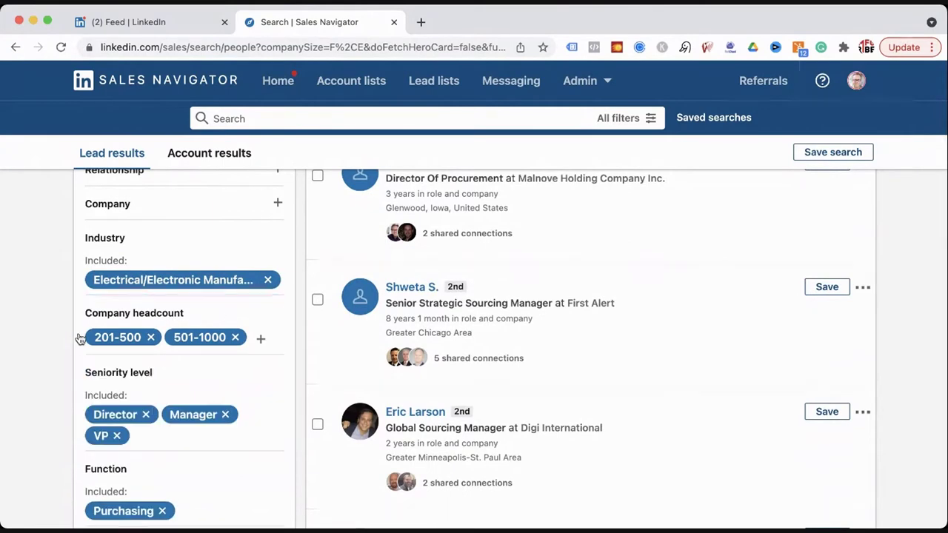
scroll(80, 338, up, 5)
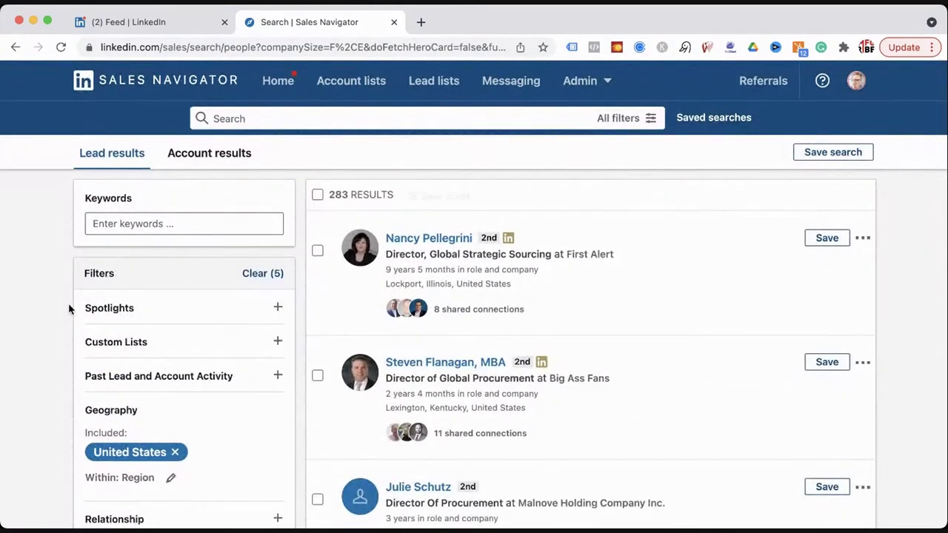
drag(331, 196, 355, 196)
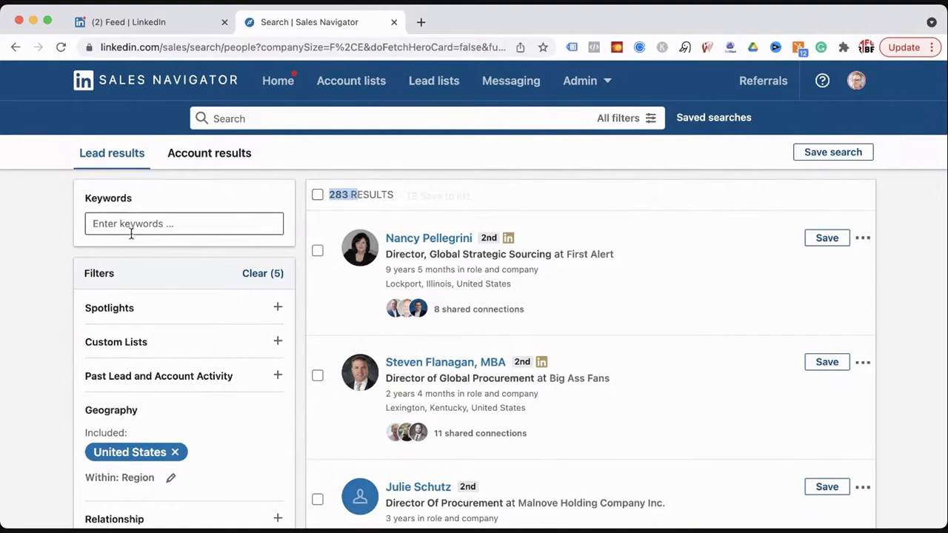
Restrict the leads' relationship to 2nd Degree Connections and look over the narrowed results.
scroll(64, 277, down, 1)
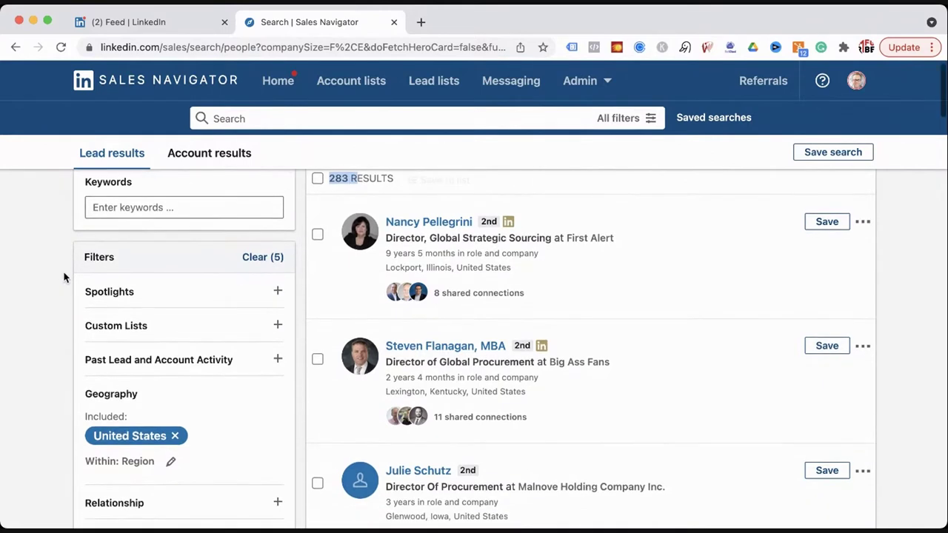
scroll(66, 289, down, 5)
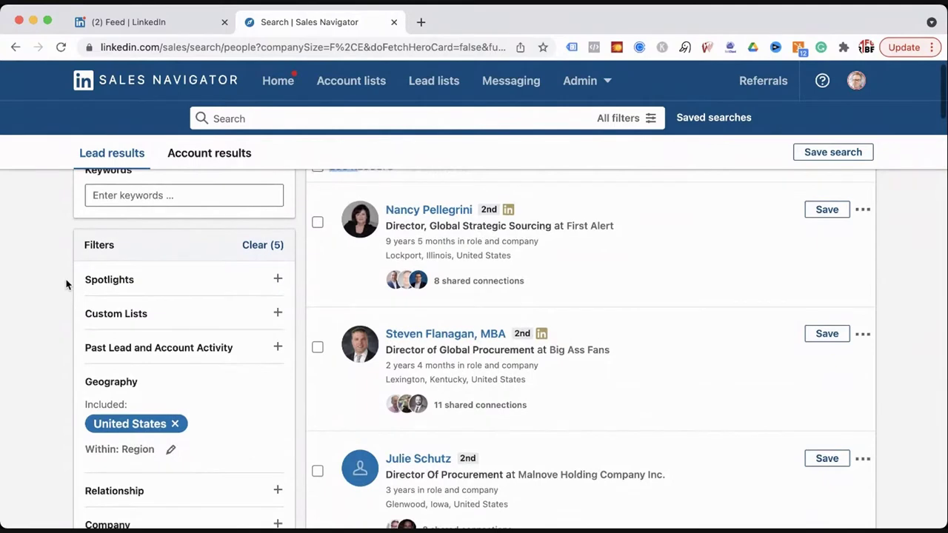
click(169, 373)
scroll(46, 355, down, 4)
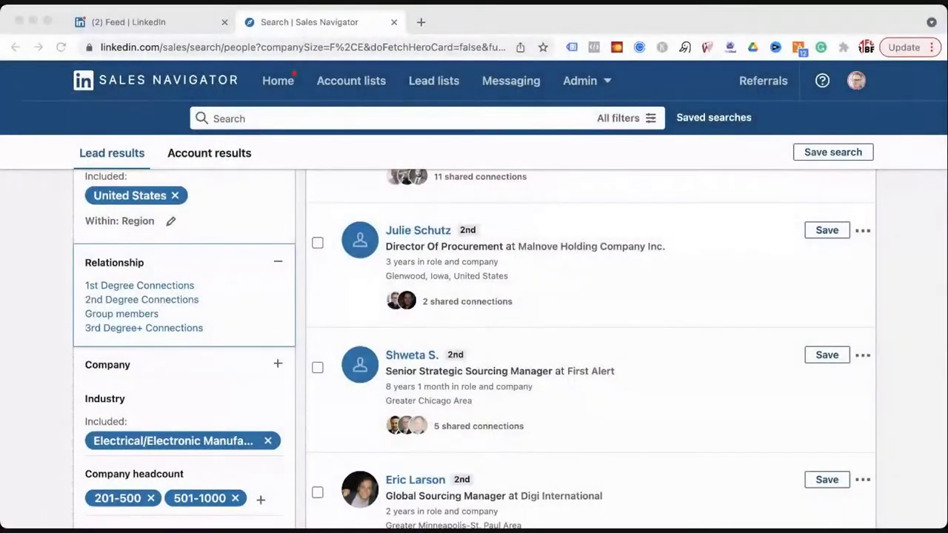
click(299, 15)
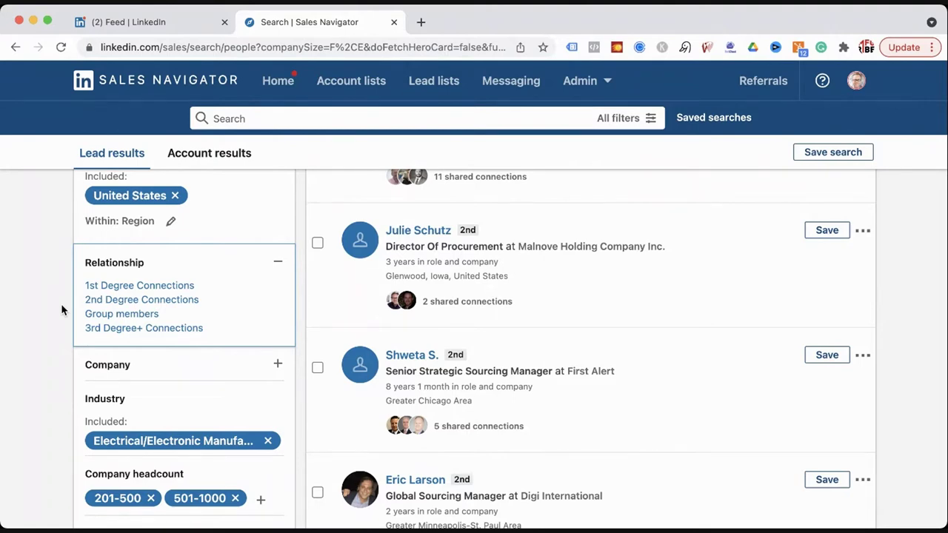
click(122, 300)
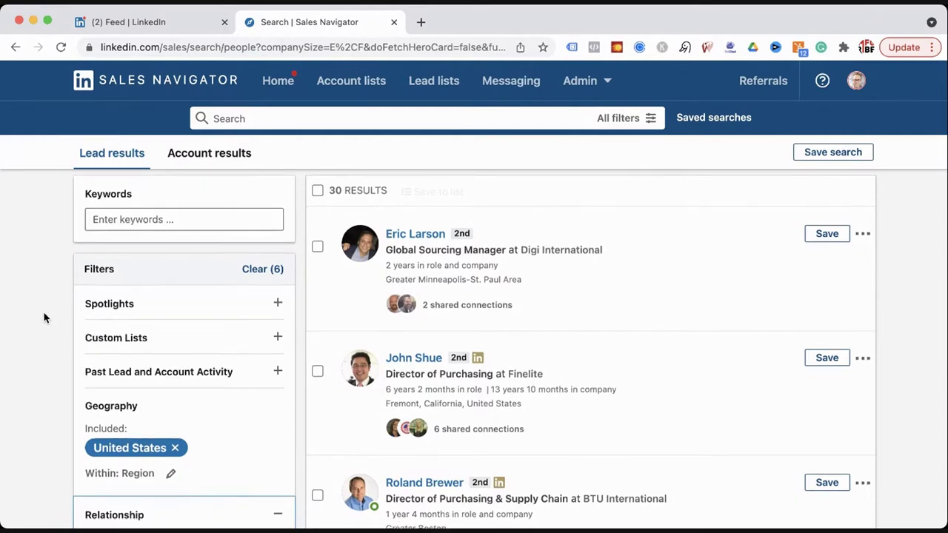
scroll(44, 317, down, 3)
scroll(58, 335, up, 3)
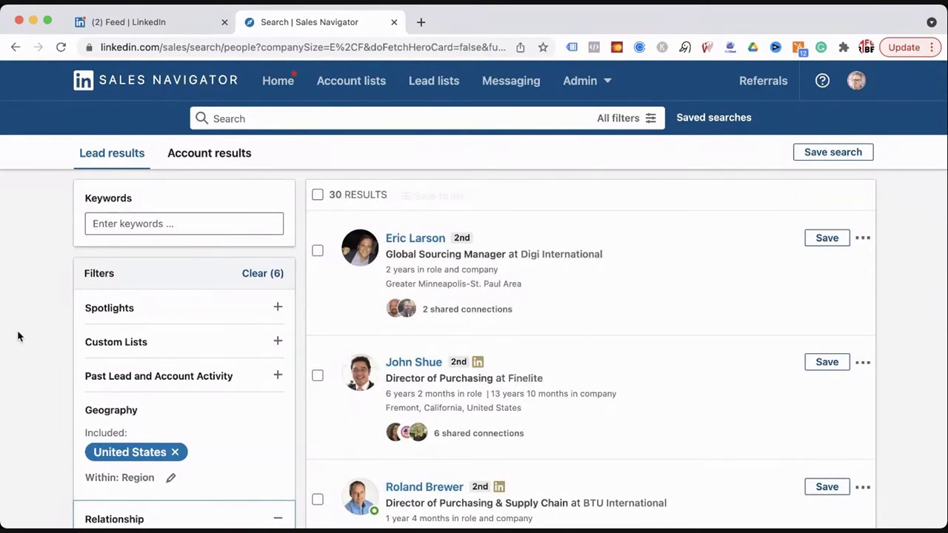
Remove the Director, Manager and VP seniority levels from the lead search and check the refreshed results.
scroll(51, 328, down, 3)
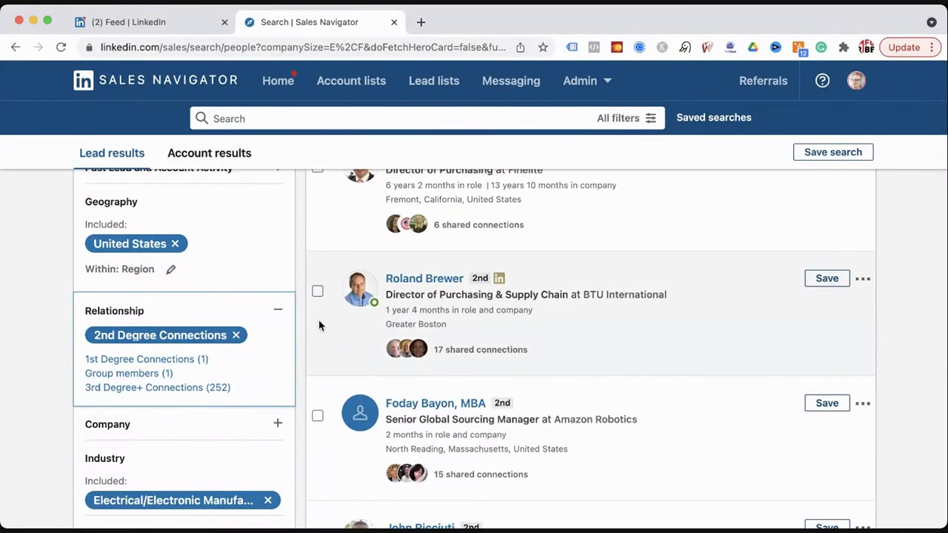
scroll(341, 320, up, 5)
scroll(27, 341, down, 10)
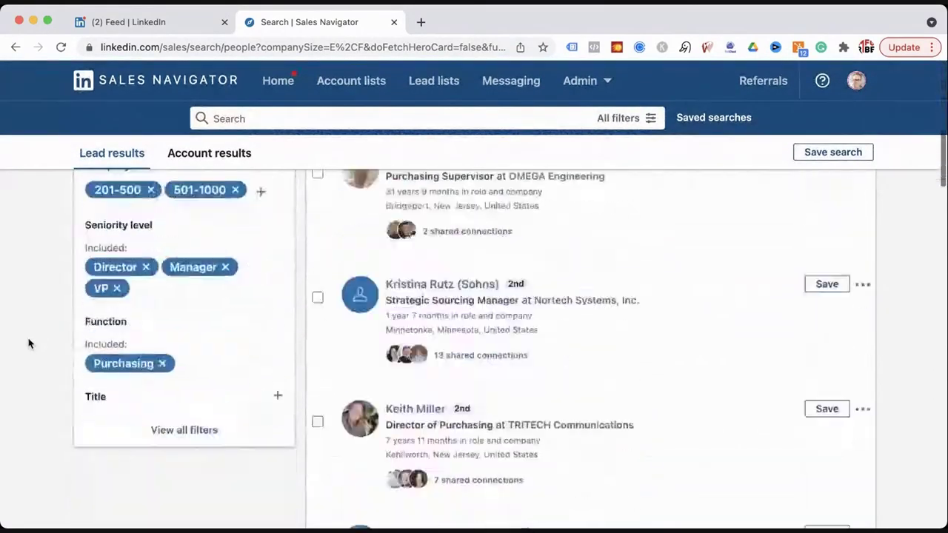
scroll(27, 341, up, 2)
click(146, 267)
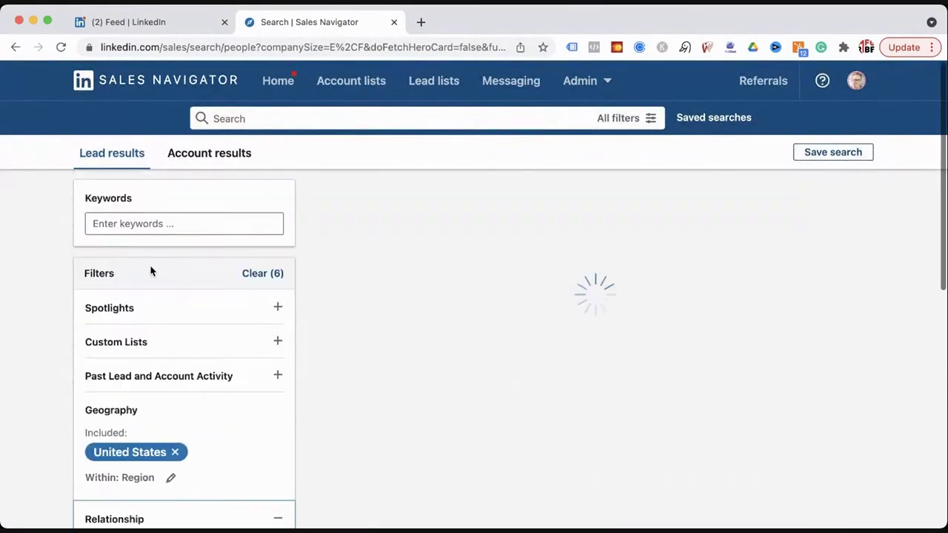
scroll(114, 339, down, 6)
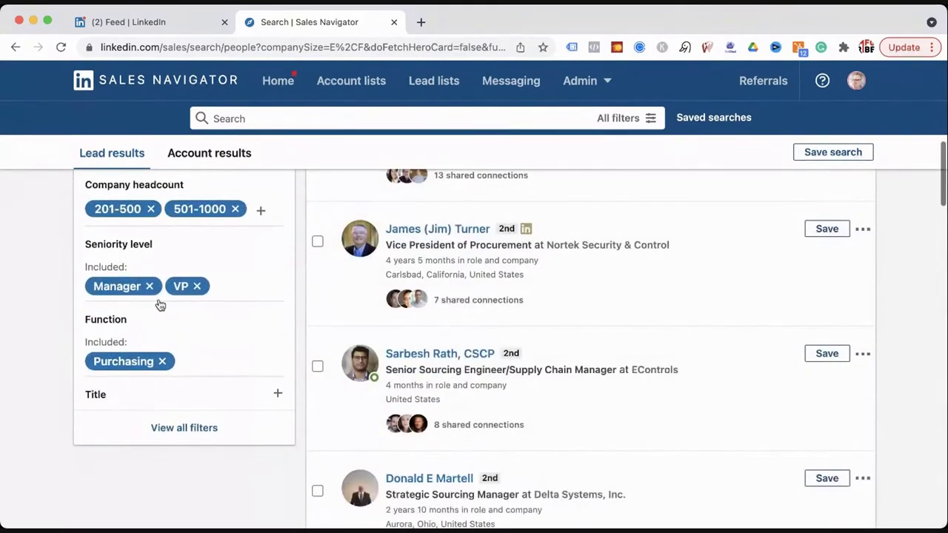
click(164, 292)
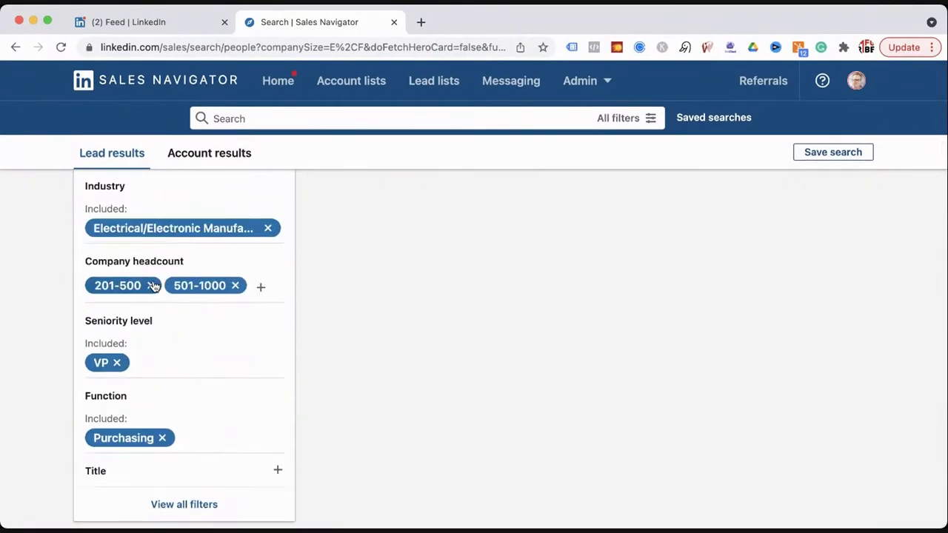
scroll(89, 346, down, 6)
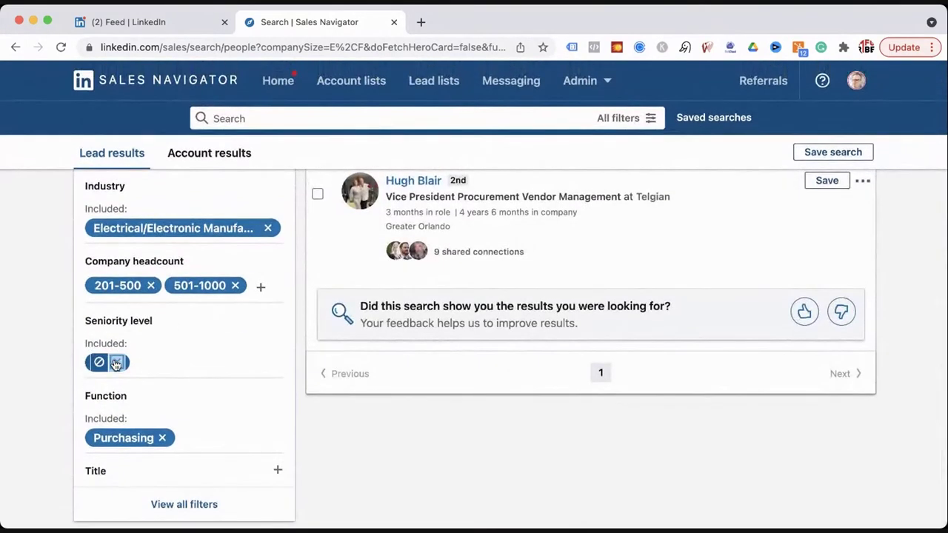
click(116, 361)
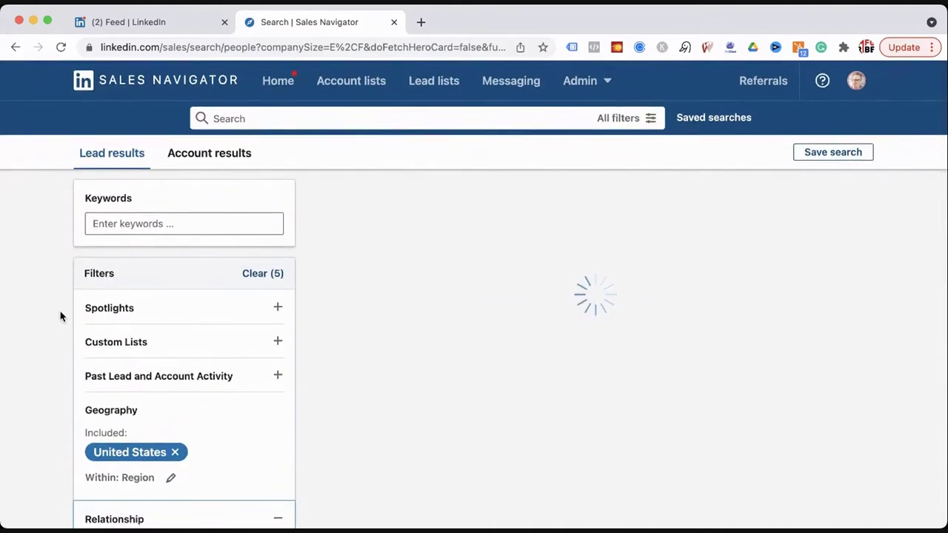
scroll(72, 311, down, 4)
scroll(318, 311, up, 4)
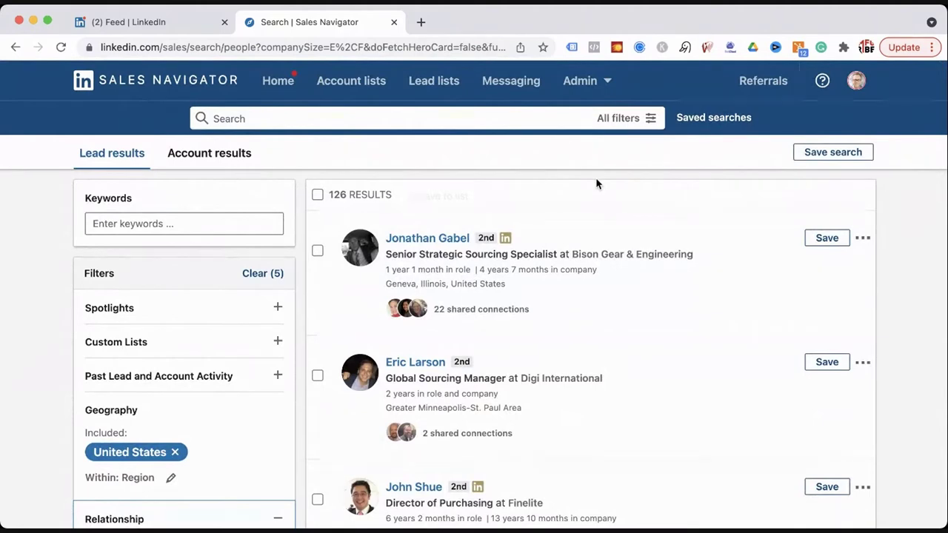
Save the lead search as "Purchasing - US, Electrical all companies" and dismiss the save notification.
click(802, 154)
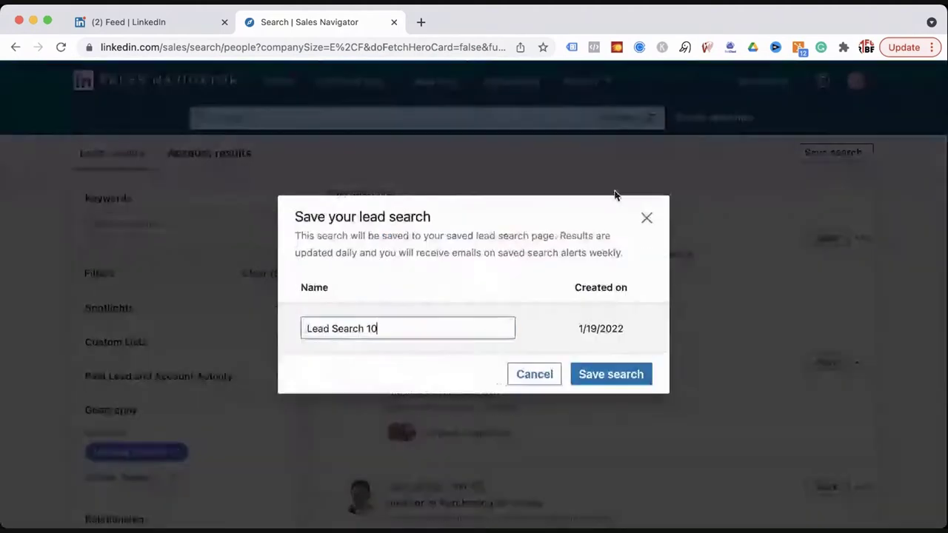
drag(405, 333, 274, 330)
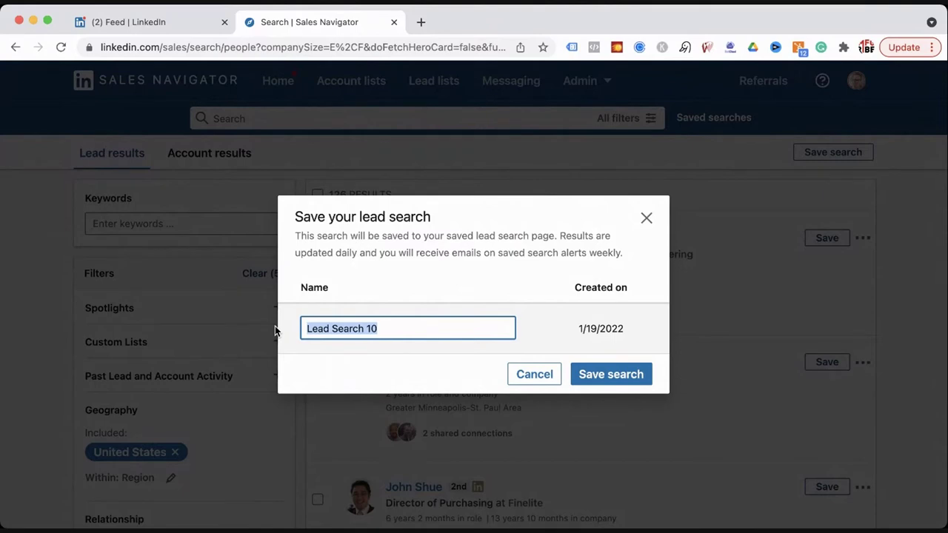
text(Purchasing - US, Elec)
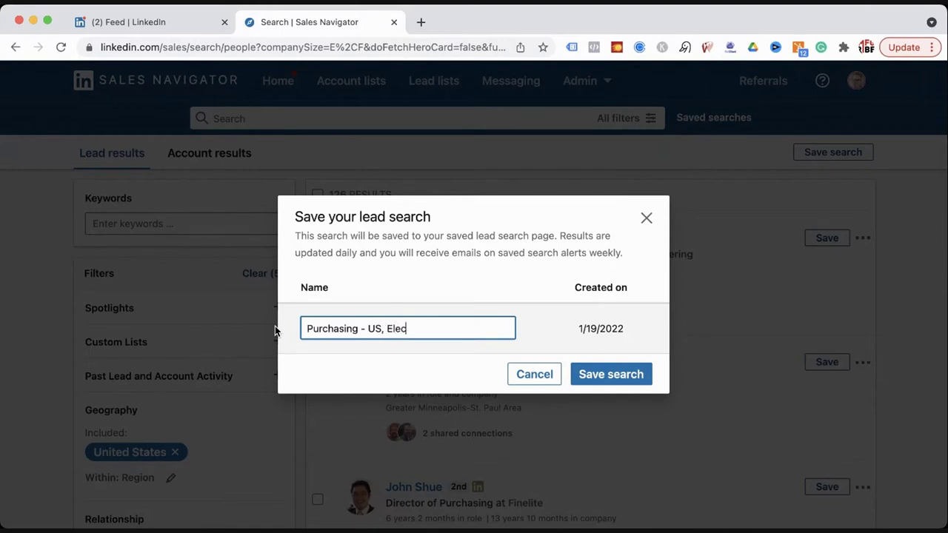
text(l companies)
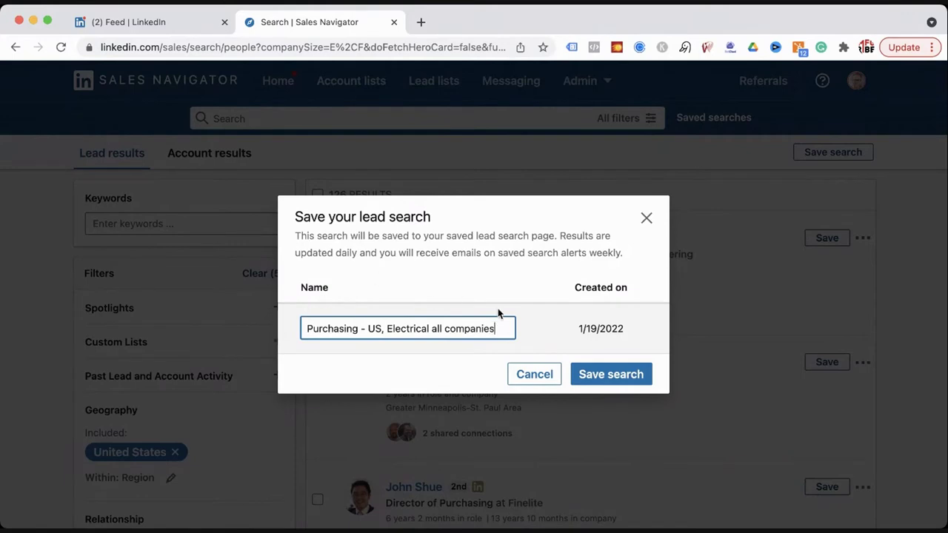
click(610, 374)
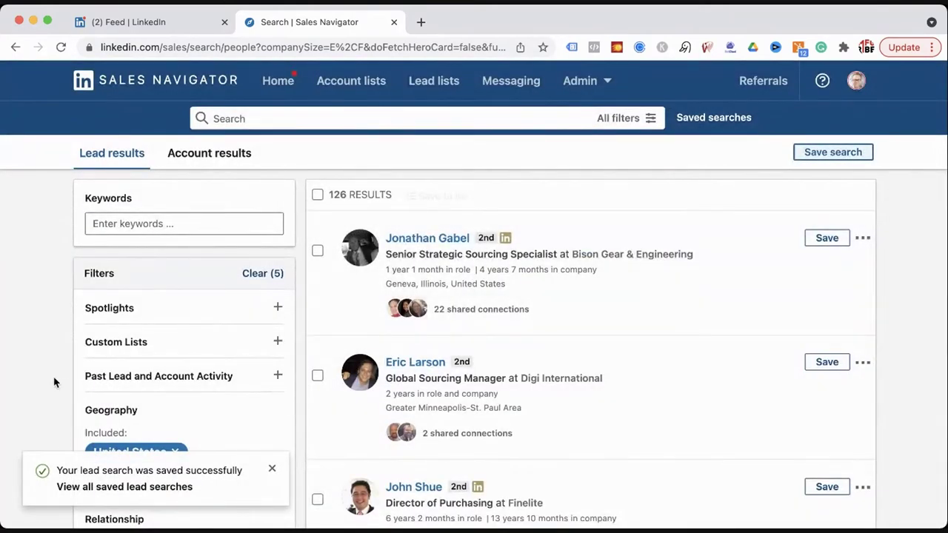
click(271, 469)
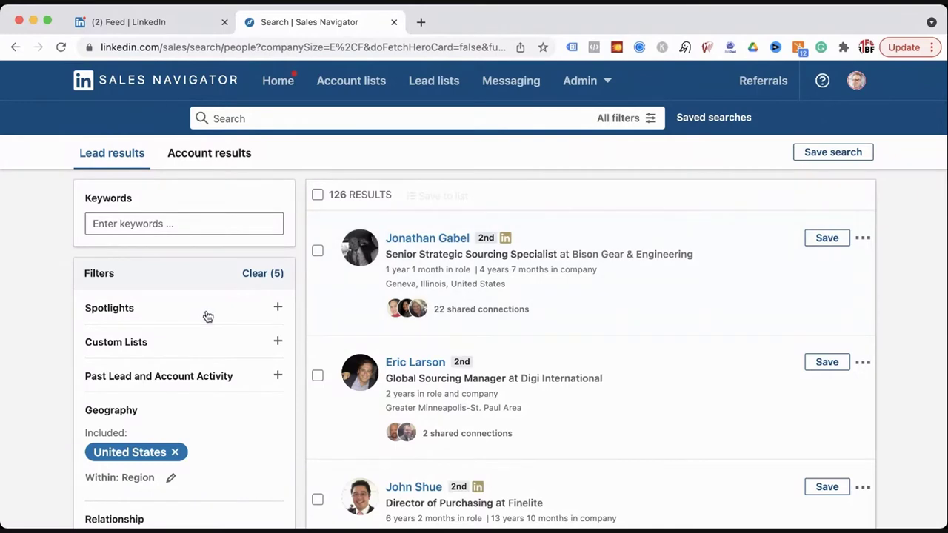
scroll(205, 314, down, 5)
scroll(206, 315, up, 5)
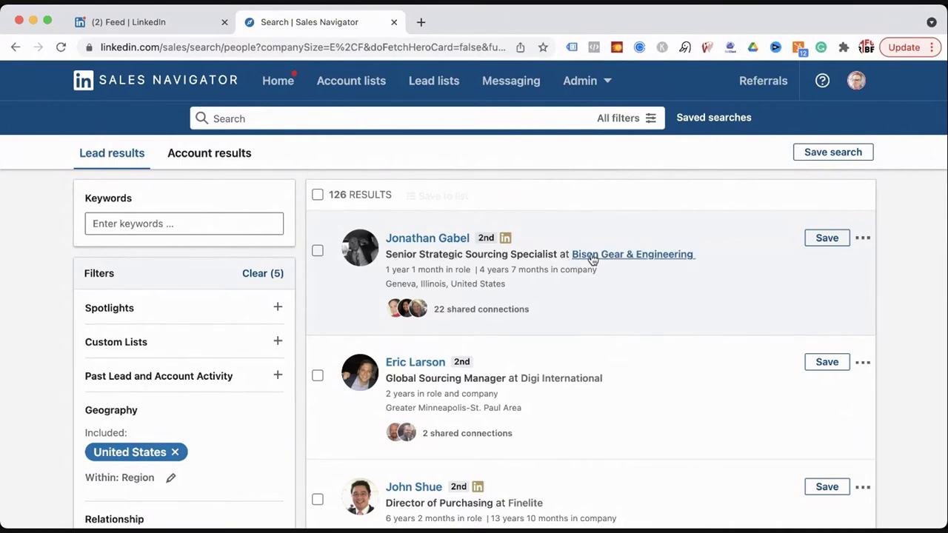
Save the Senior Strategic Sourcing Specialist at Bison Gear & Engineering to a new lead list named "The 2022 Hit List - Purchasing".
mouse_move(594, 258)
click(823, 239)
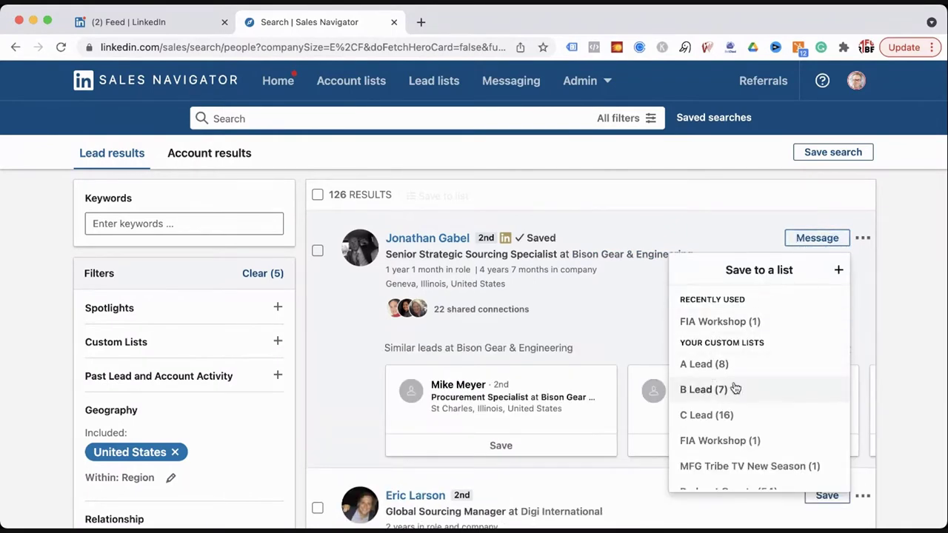
click(838, 269)
click(489, 271)
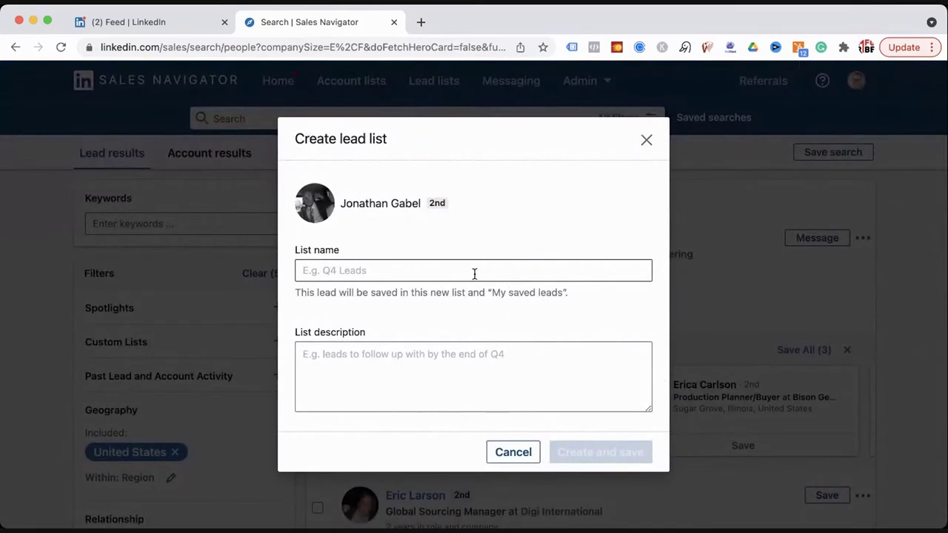
text(t)
key(BackSpace)
text(The 2022 Hit List - Purchasing)
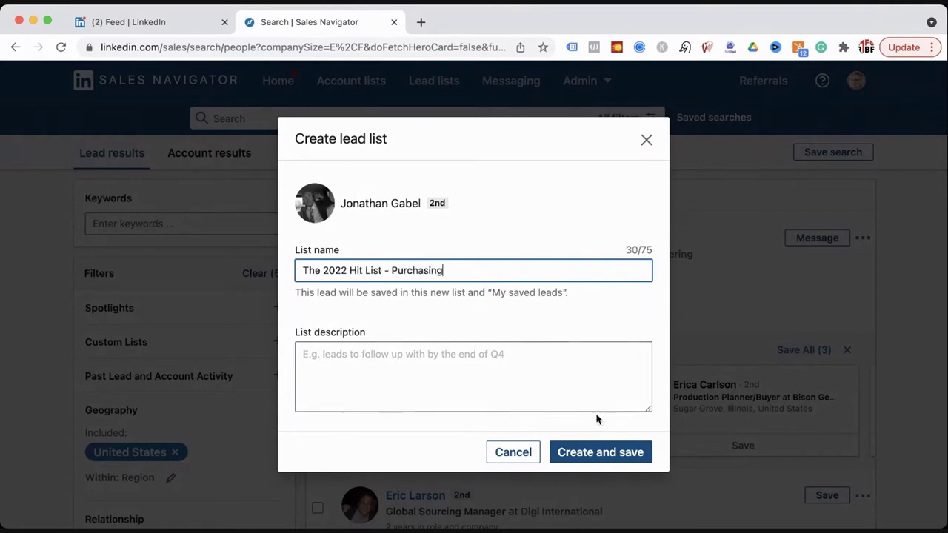
click(606, 451)
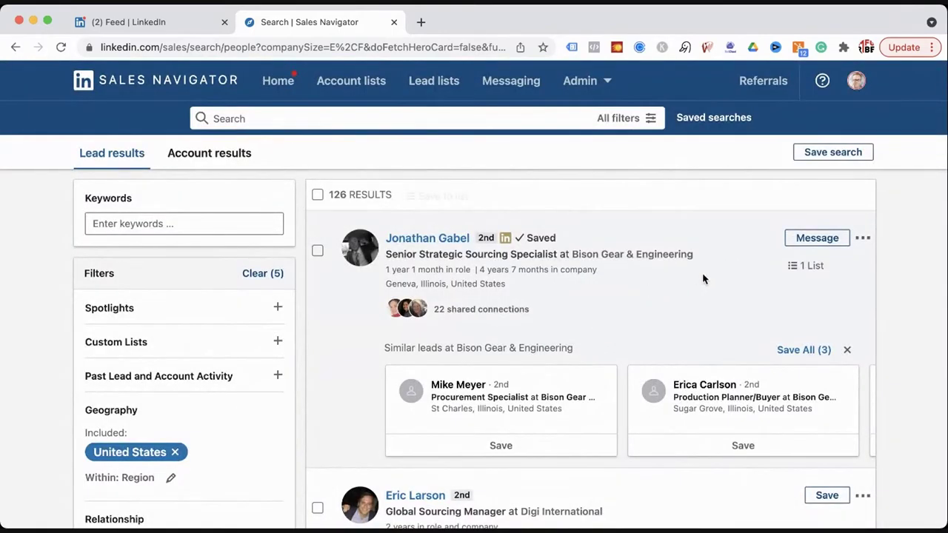
Save the Global Sourcing Manager at Digi International to "The 2022 Hit List - Purchasing" and dismiss the similar leads at Bison Gear & Engineering.
scroll(718, 257, down, 5)
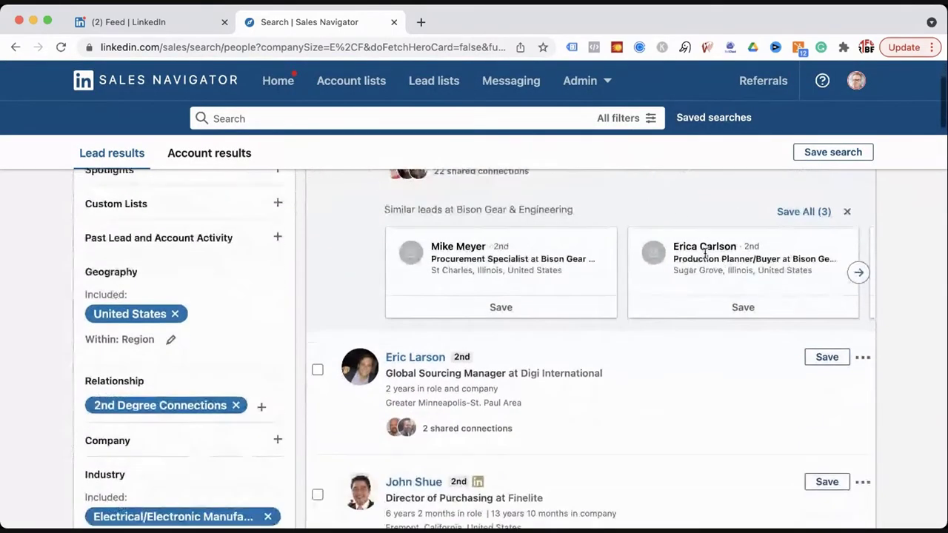
click(814, 307)
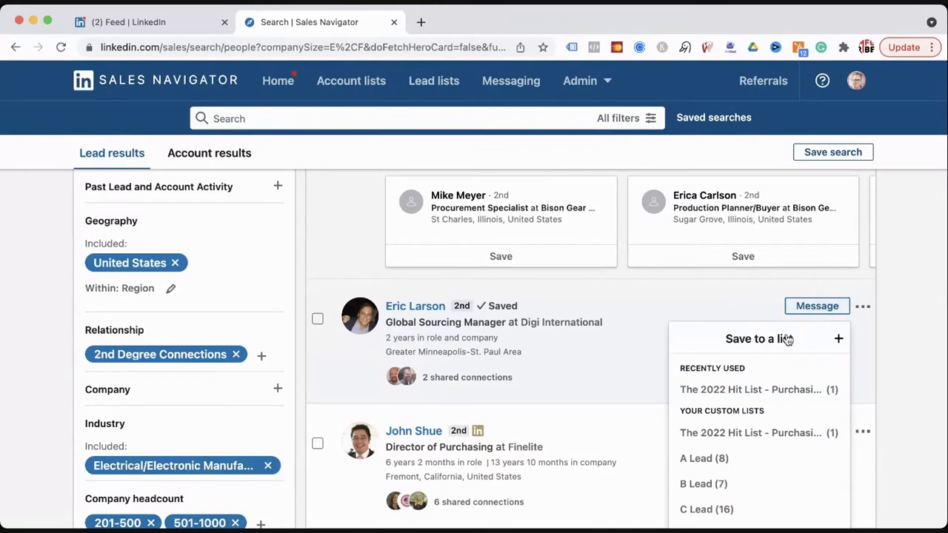
click(741, 257)
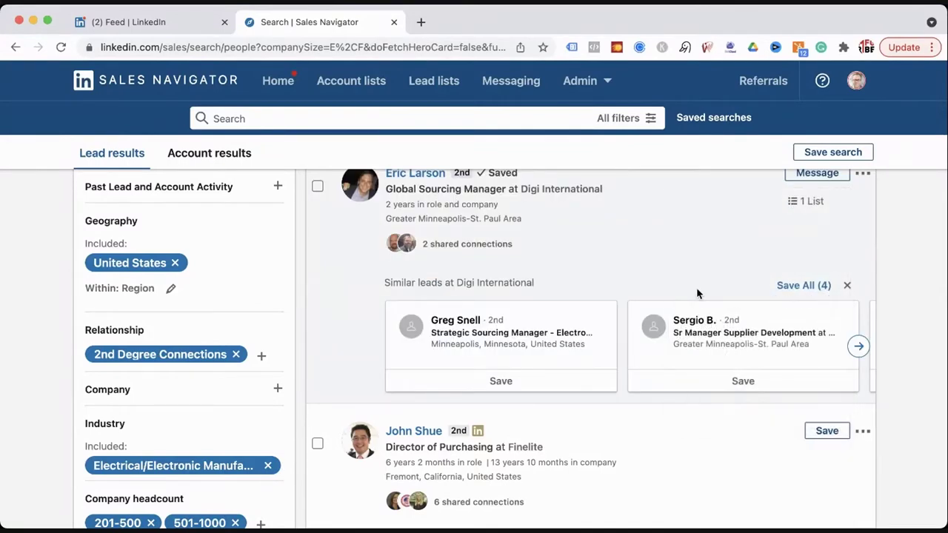
scroll(763, 279, down, 3)
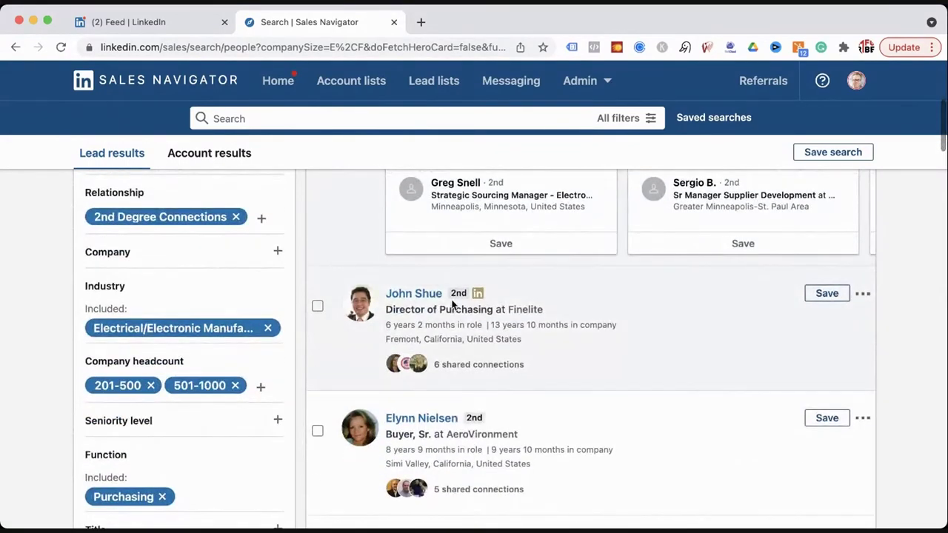
scroll(577, 334, down, 1)
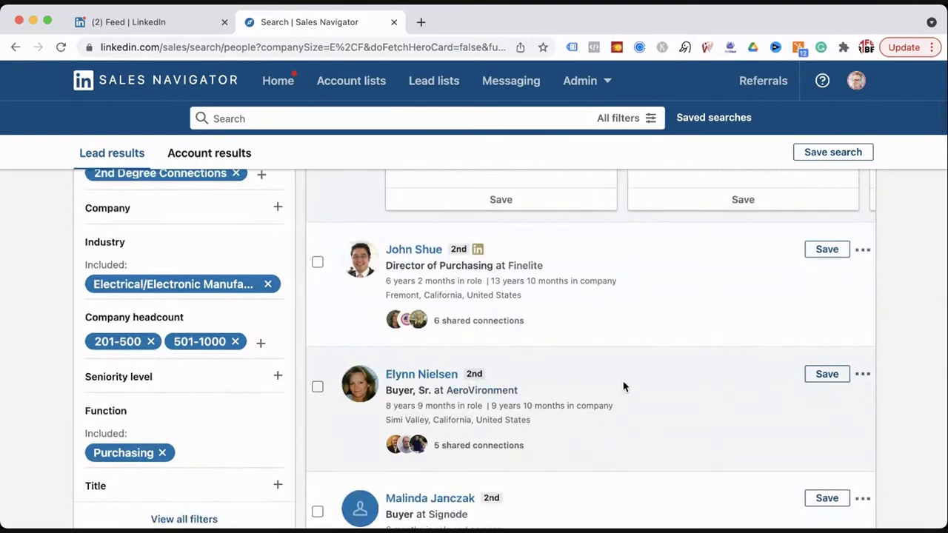
scroll(711, 371, up, 7)
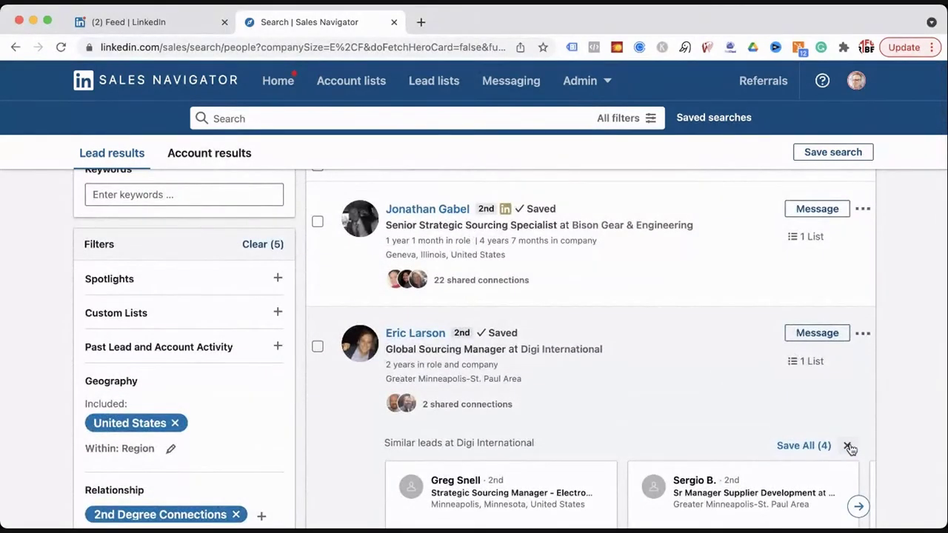
Save the similar Digi International leads: the Sr Manager Supplier Development, the Strategic Sourcing Manager and the Buyer.
scroll(627, 385, down, 1)
scroll(627, 385, down, 2)
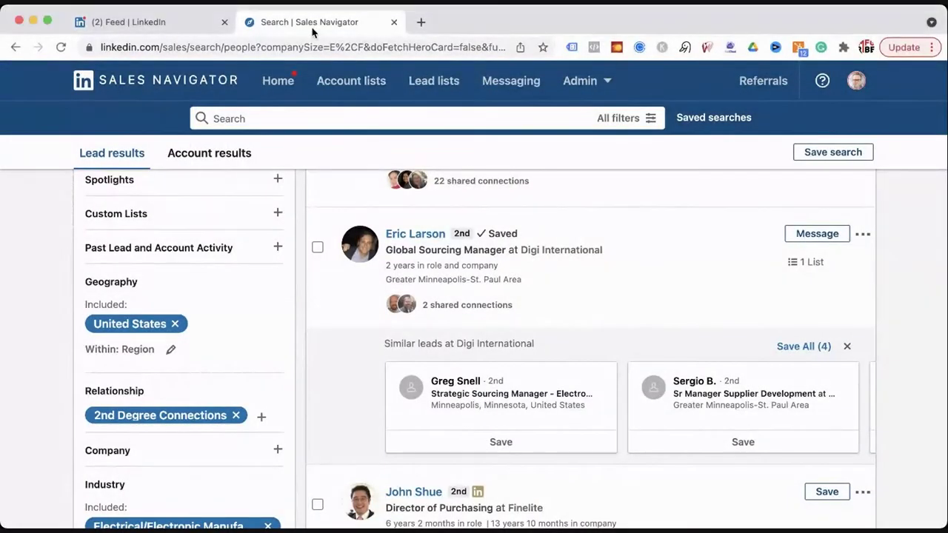
click(740, 443)
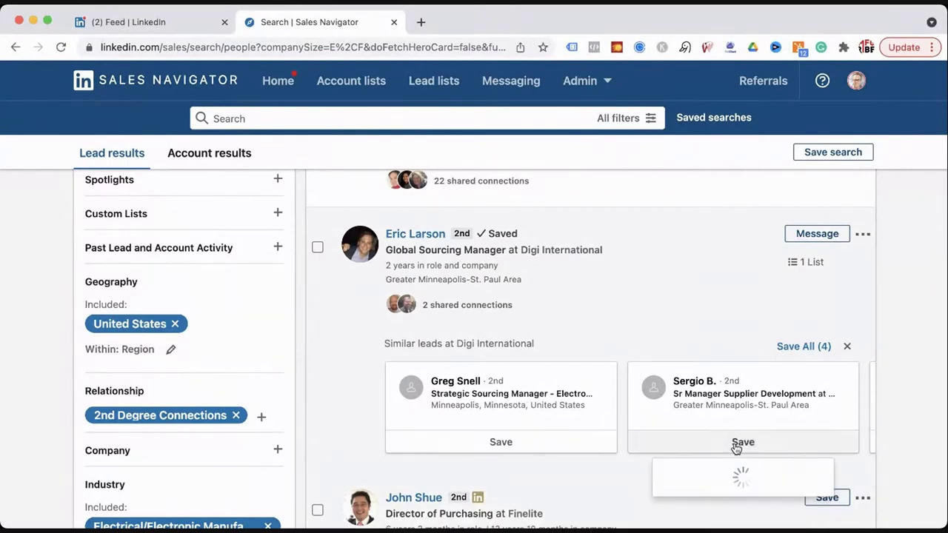
scroll(677, 461, down, 2)
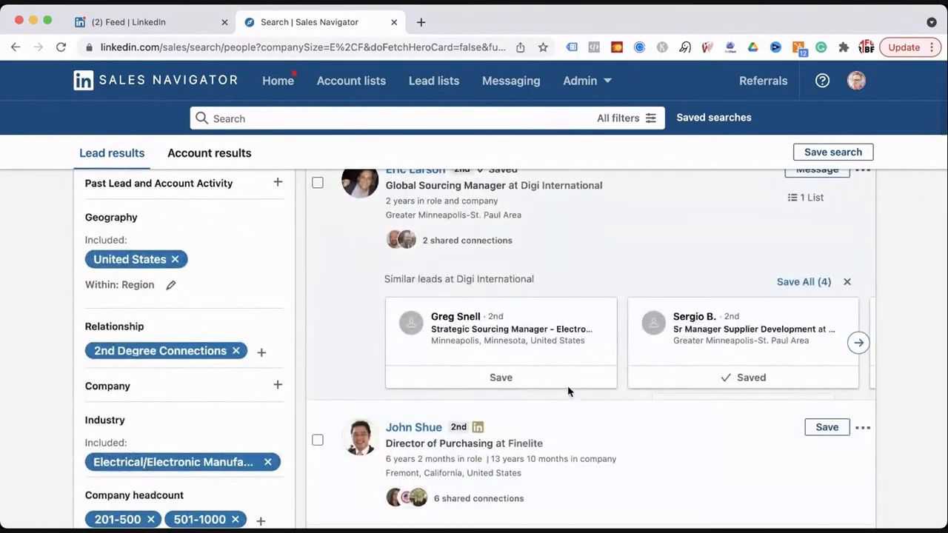
click(535, 383)
scroll(518, 422, down, 1)
scroll(513, 439, up, 2)
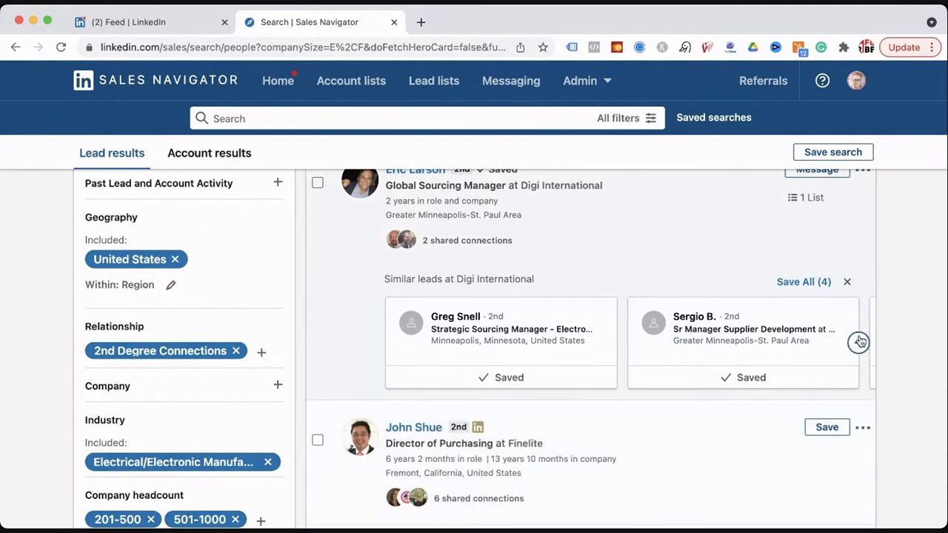
click(859, 344)
click(520, 380)
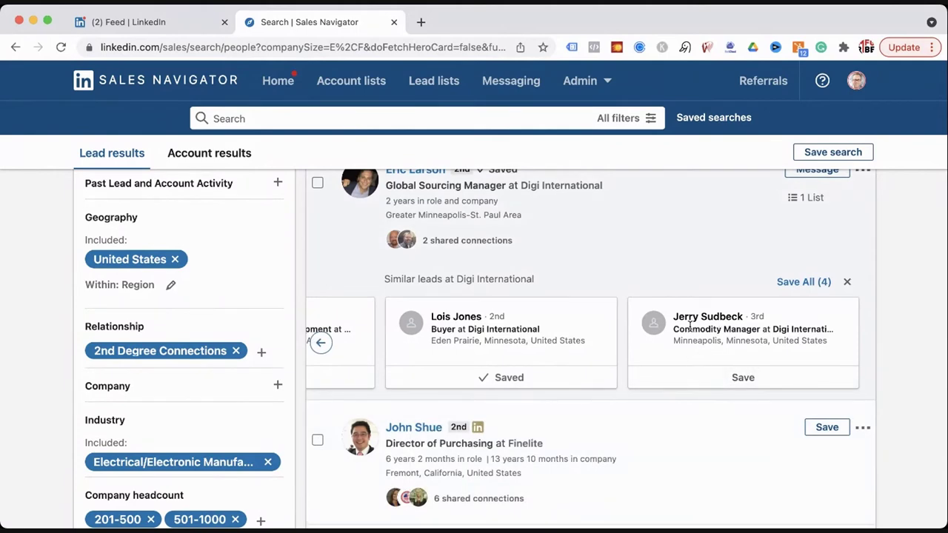
Open a connection invitation with an optional personal message for the Senior Strategic Sourcing Specialist at Bison Gear & Engineering.
scroll(672, 312, up, 1)
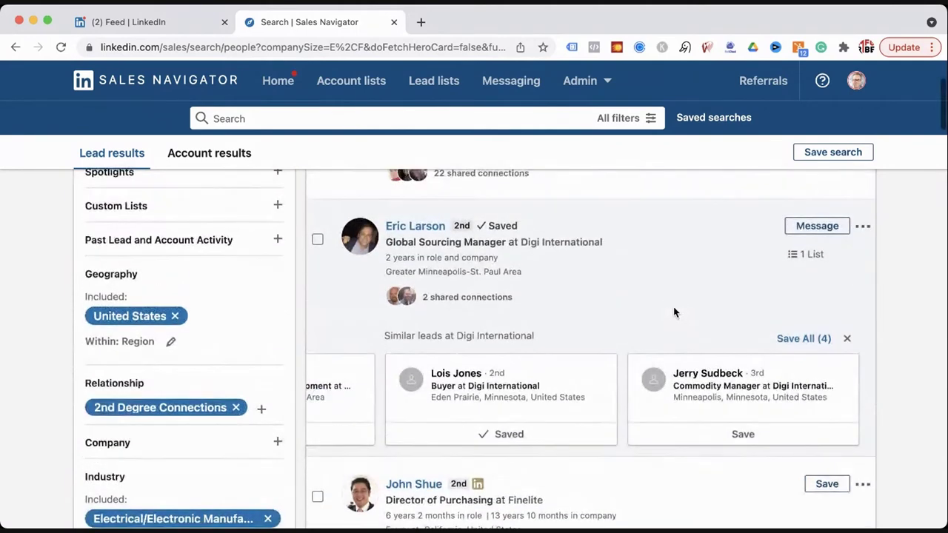
scroll(696, 307, down, 3)
scroll(701, 303, up, 1)
scroll(700, 304, up, 3)
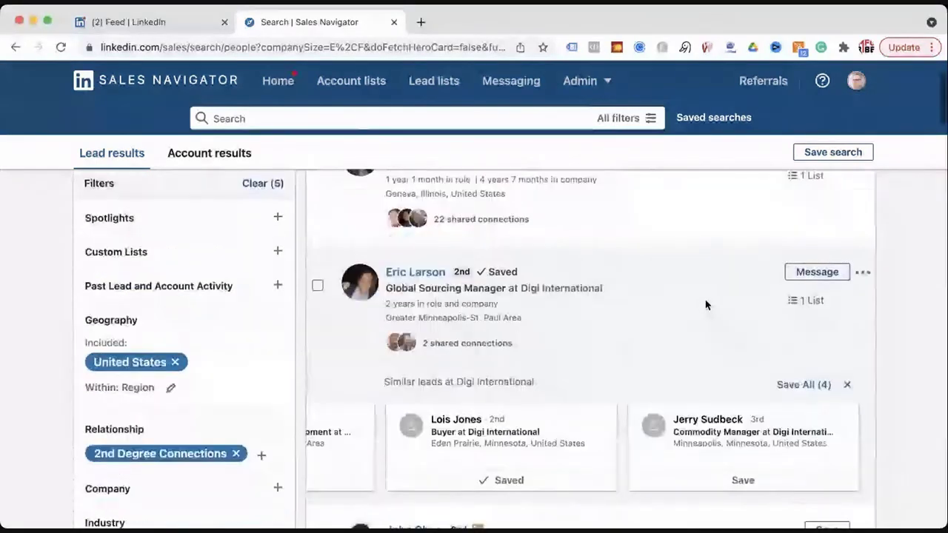
scroll(705, 304, up, 3)
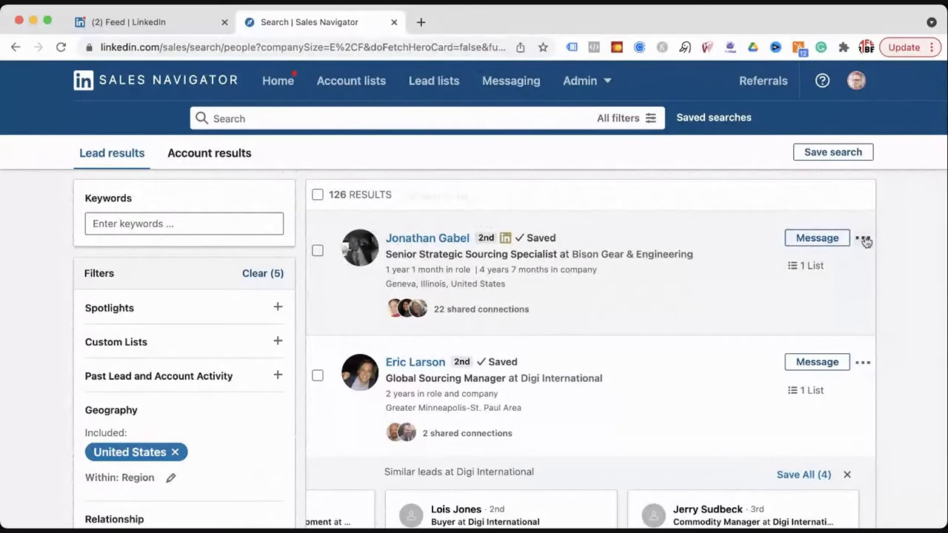
click(863, 239)
click(801, 270)
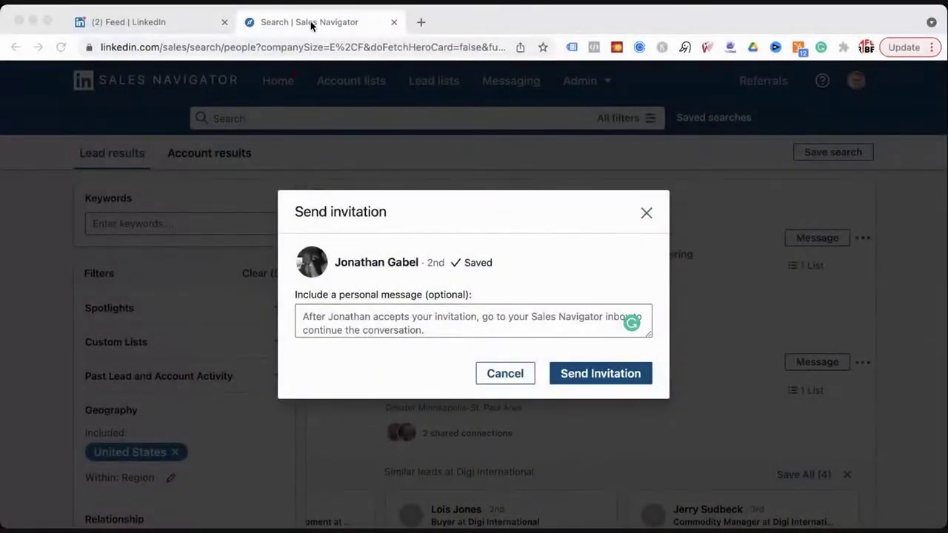
click(311, 25)
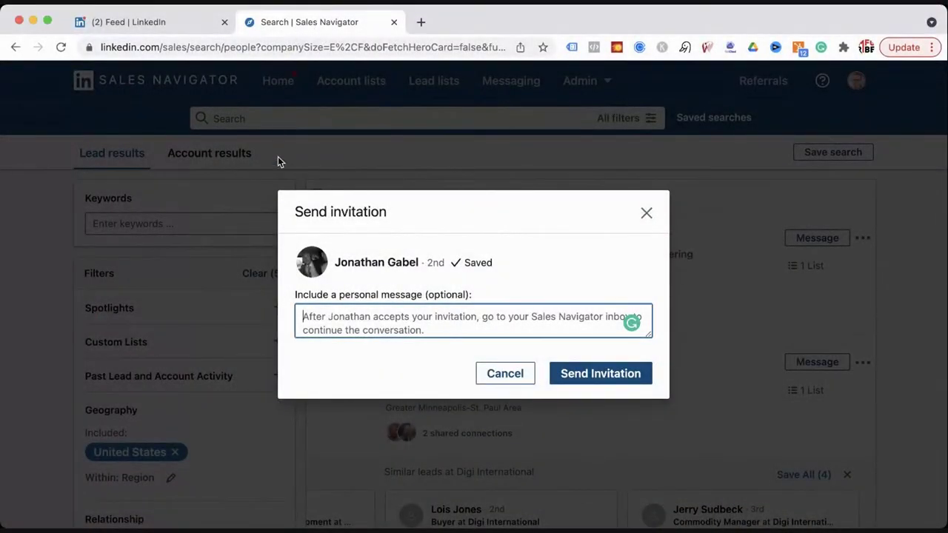
Switch to the LinkedIn feed and examine the account owner's own profile headline, including its MFG Tribe and Technical Sales University part.
click(185, 28)
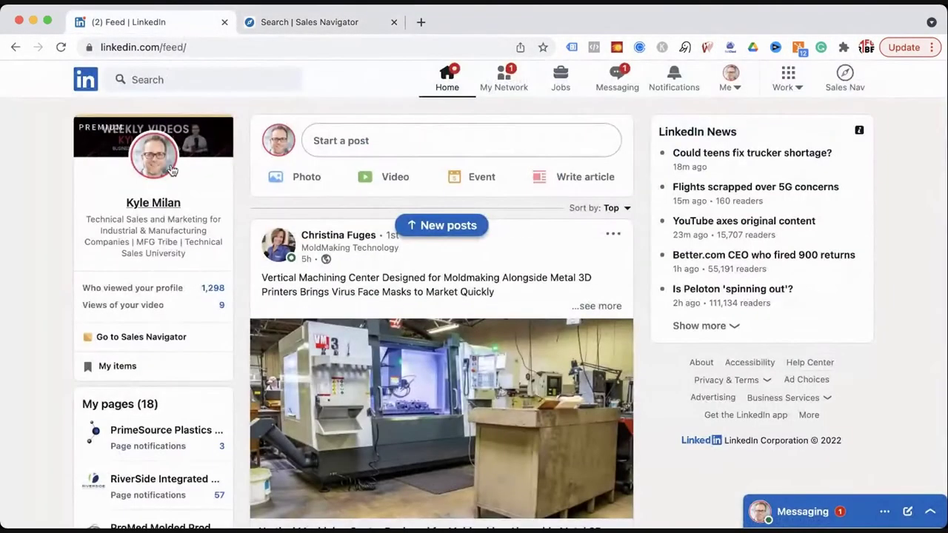
drag(86, 220, 191, 259)
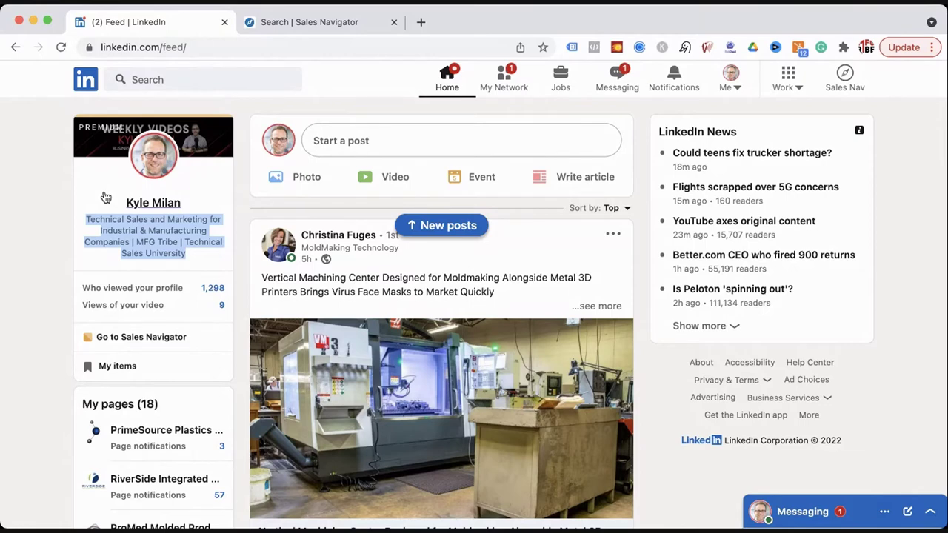
click(98, 231)
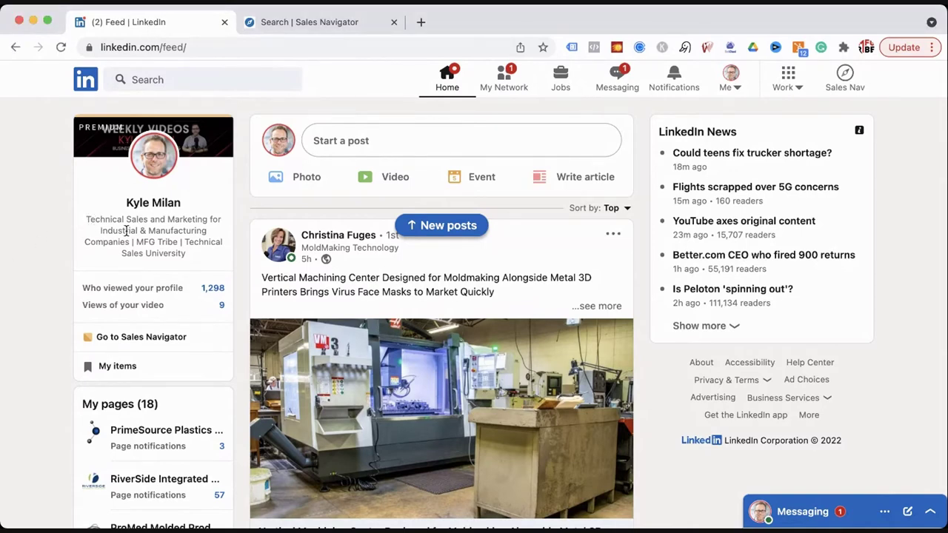
drag(135, 242, 195, 259)
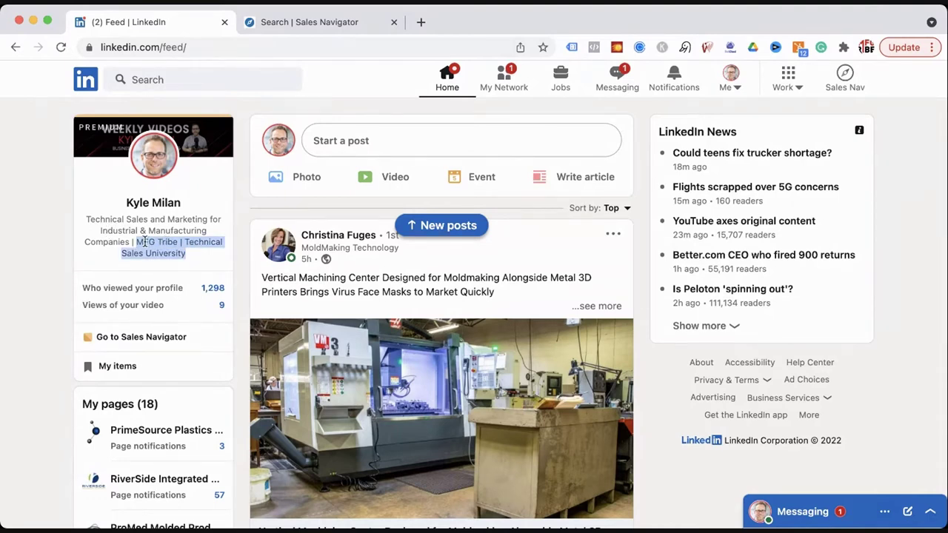
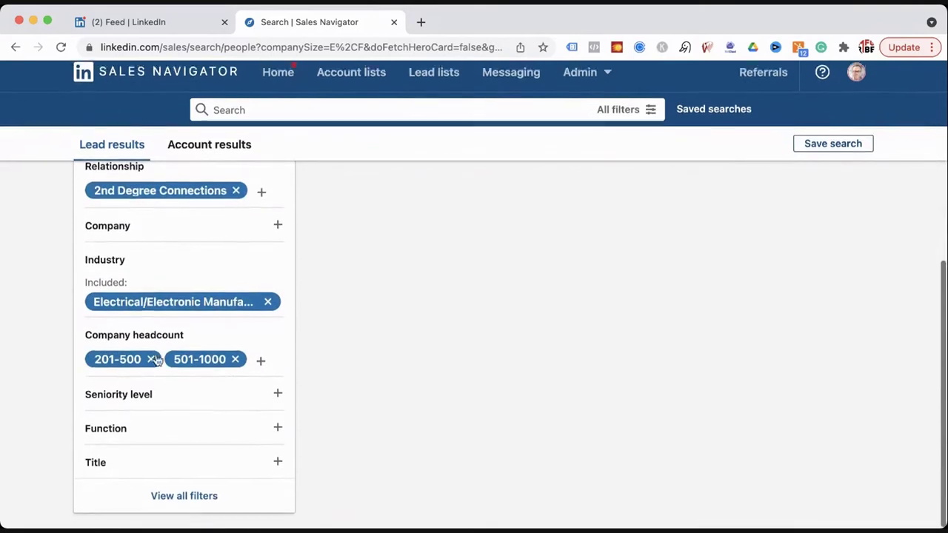
Restrict the lead search to the Engineering function and look over the refreshed results.
click(124, 440)
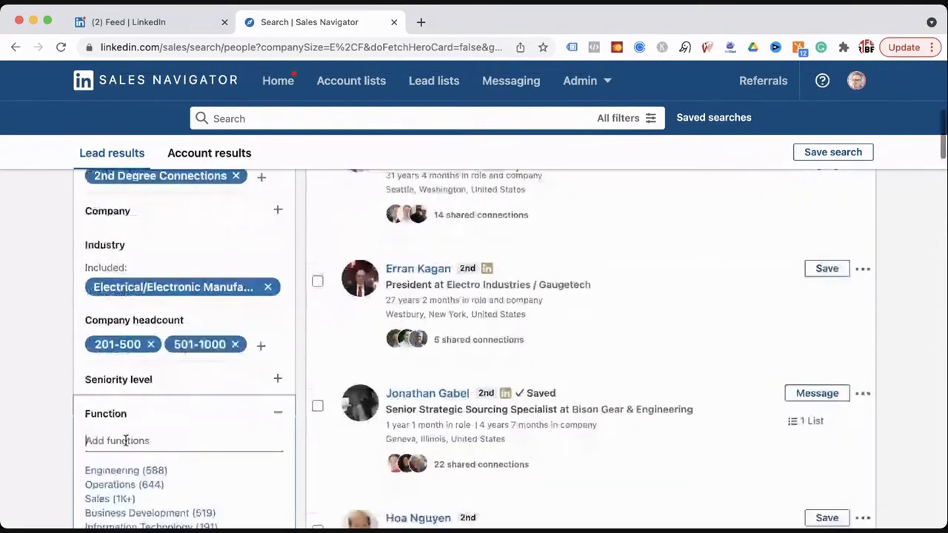
scroll(131, 440, down, 2)
click(123, 314)
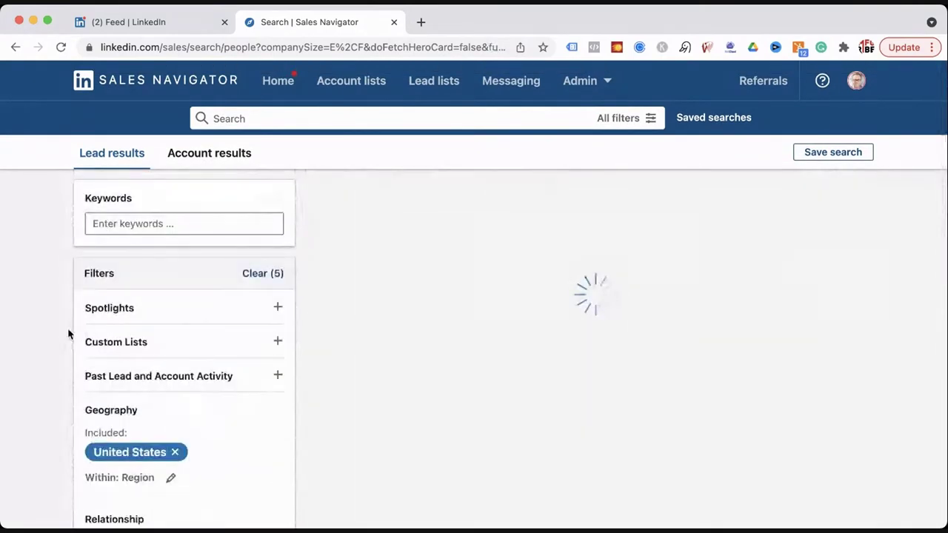
scroll(67, 333, down, 3)
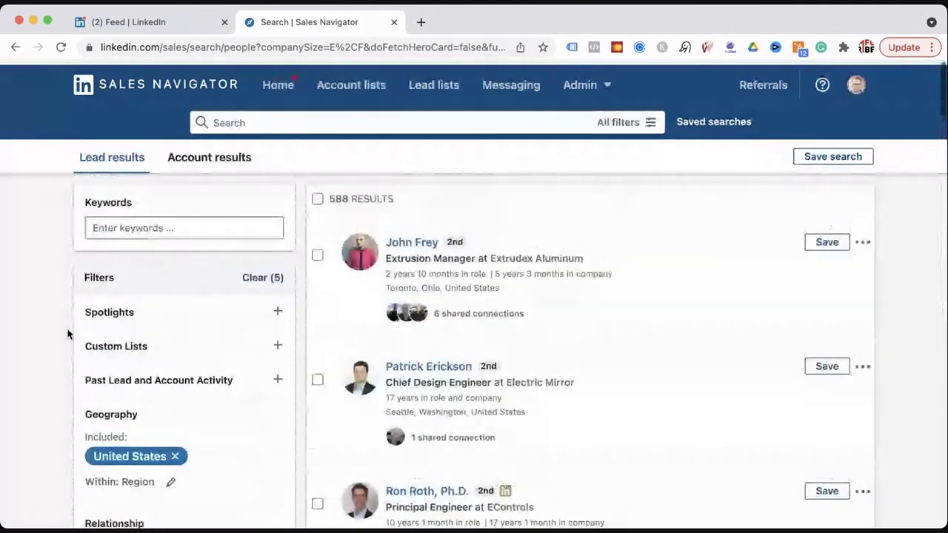
click(815, 153)
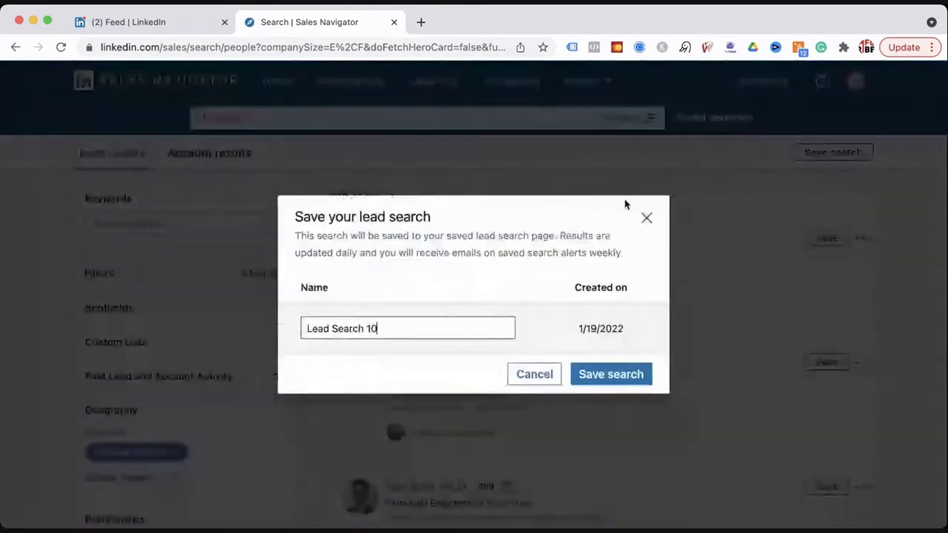
drag(408, 328, 287, 331)
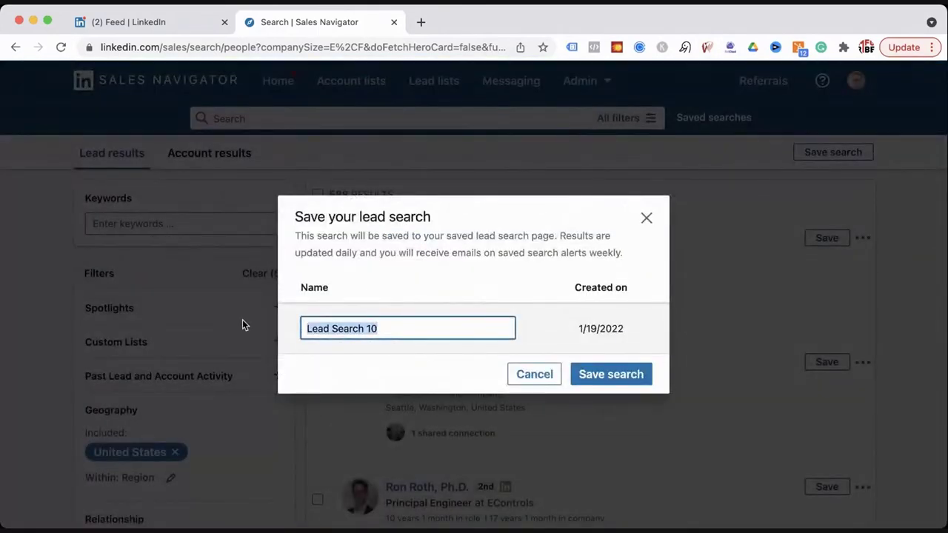
text(engineers)
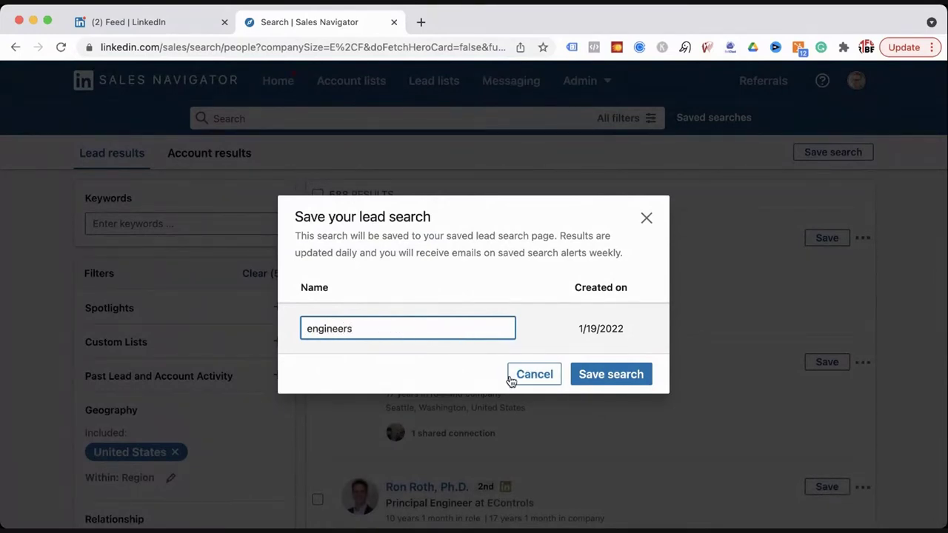
click(533, 374)
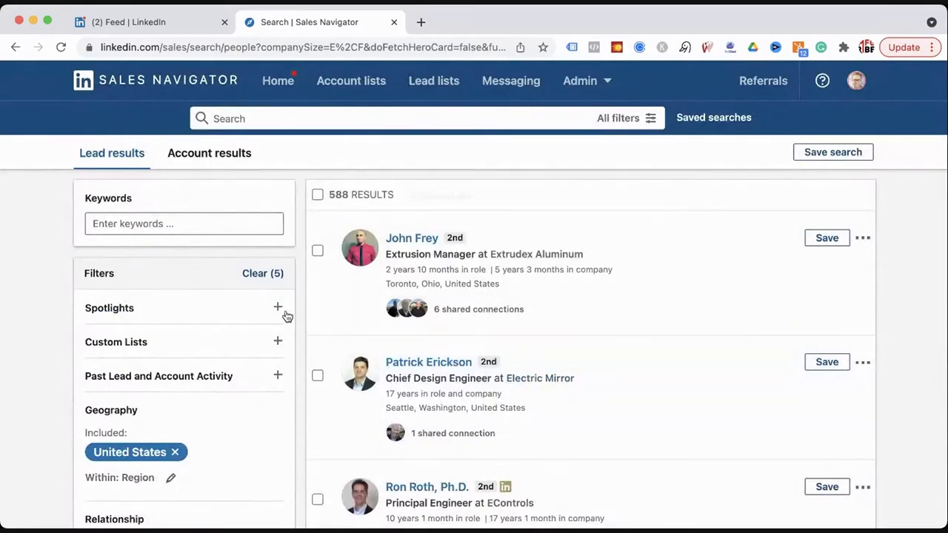
Look over the engineering leads and open the list of saved lead searches from the Sales Navigator home page.
scroll(352, 302, down, 3)
scroll(353, 302, down, 6)
scroll(349, 303, up, 3)
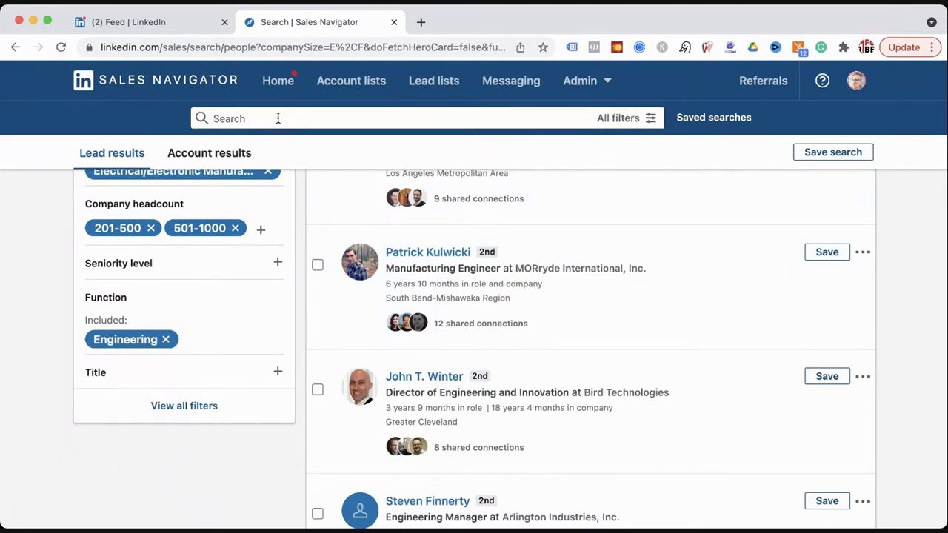
click(279, 84)
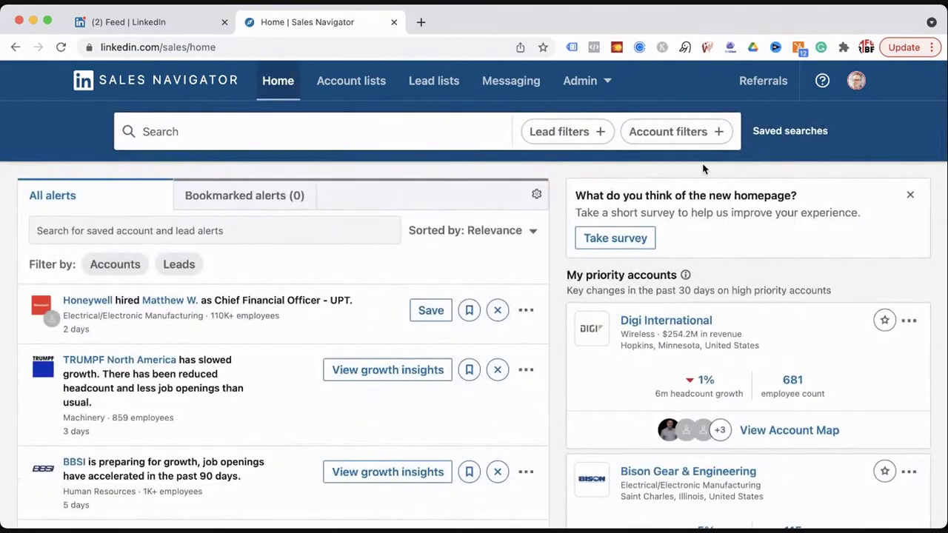
click(787, 138)
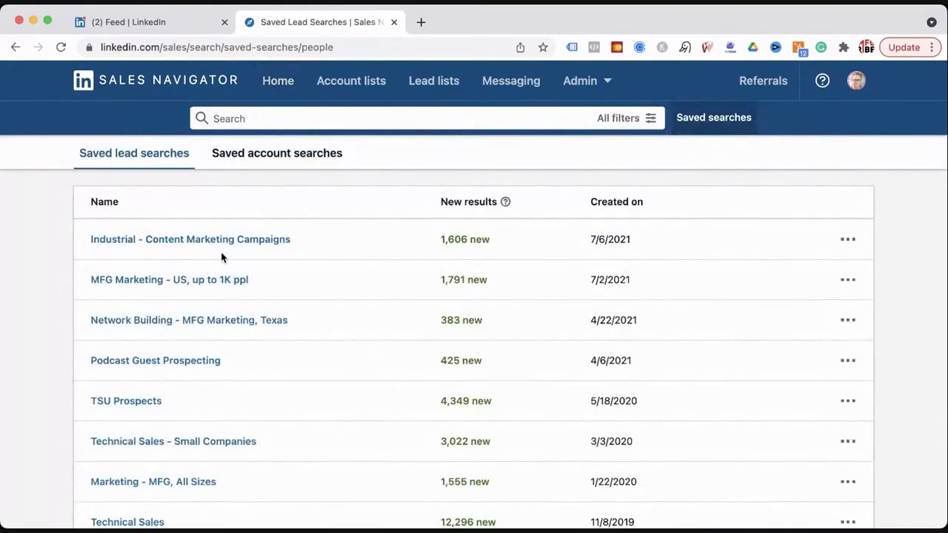
Open the saved lead search "Purchasing - US, Electrical all companies" and remove its function filter.
scroll(221, 257, down, 5)
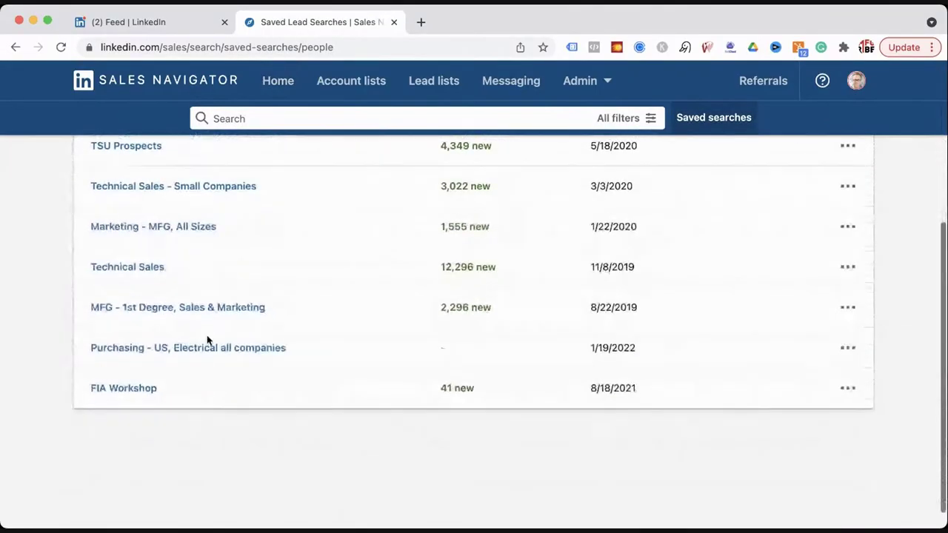
click(207, 349)
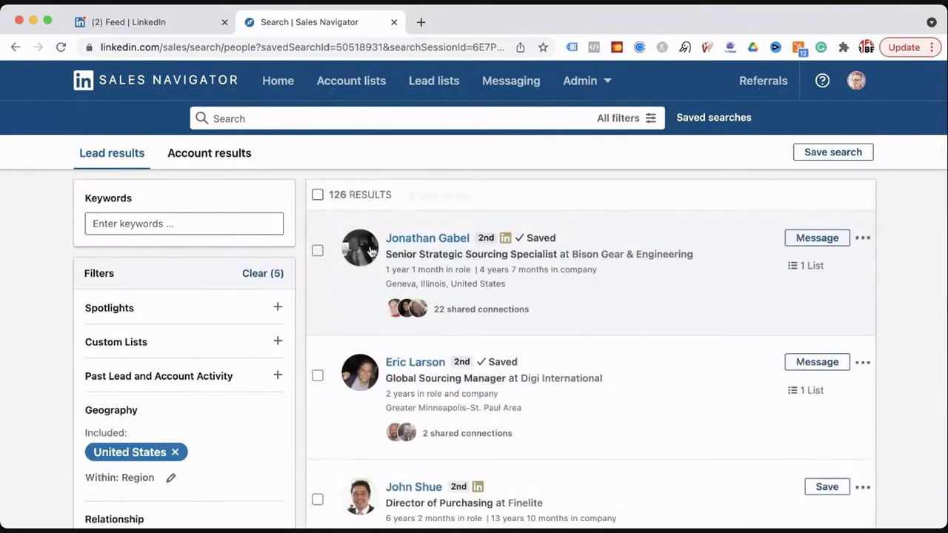
scroll(131, 356, down, 5)
click(163, 328)
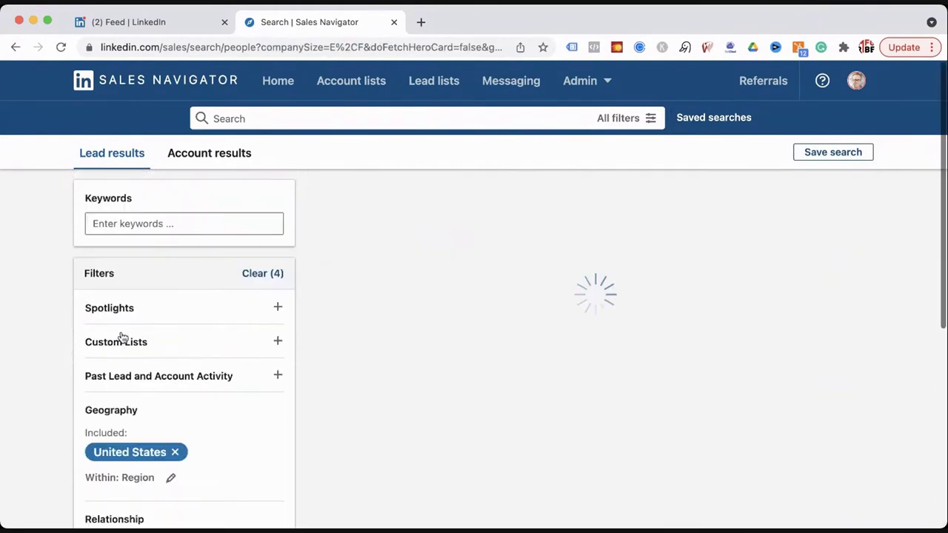
scroll(70, 366, down, 4)
Add Machinery and Packaging and Containers to the included industries of the lead search.
mouse_move(248, 398)
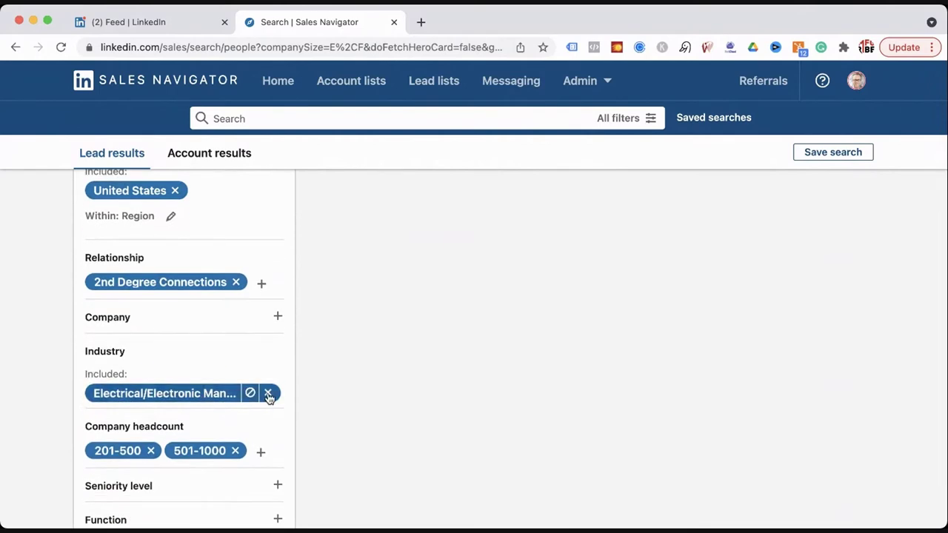
scroll(125, 415, down, 5)
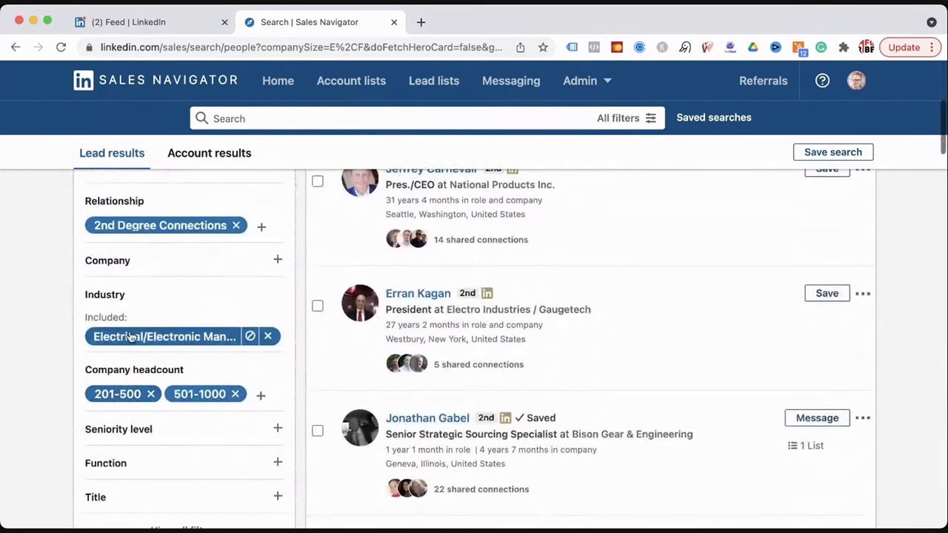
click(131, 337)
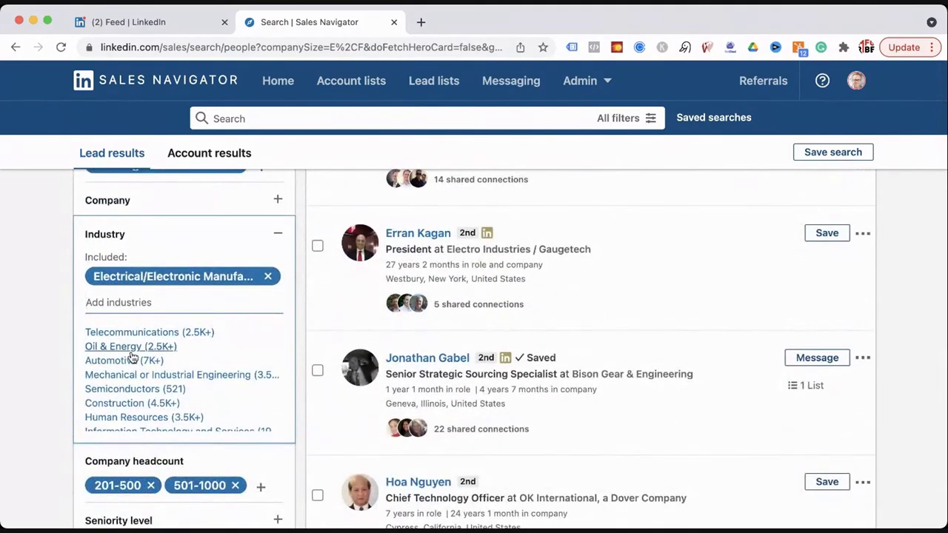
scroll(132, 356, down, 5)
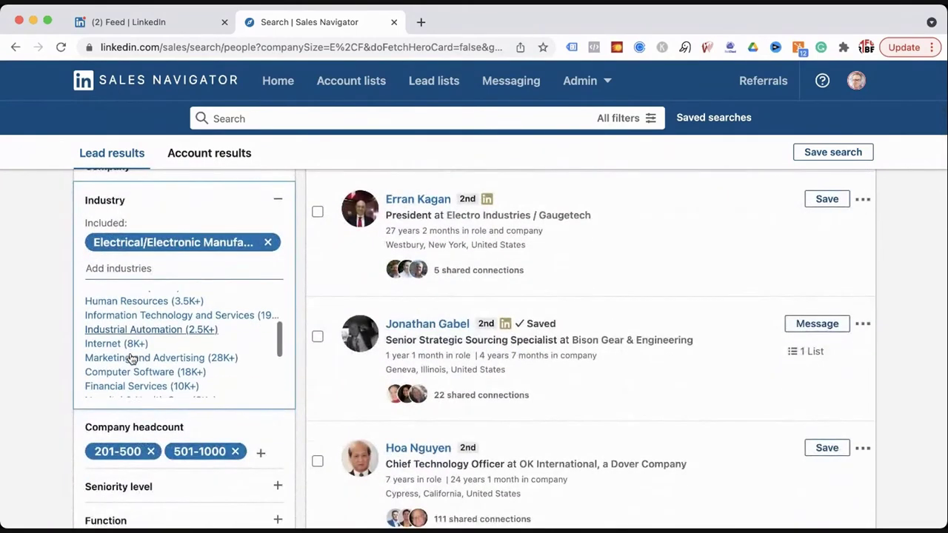
scroll(130, 358, down, 2)
scroll(126, 359, up, 2)
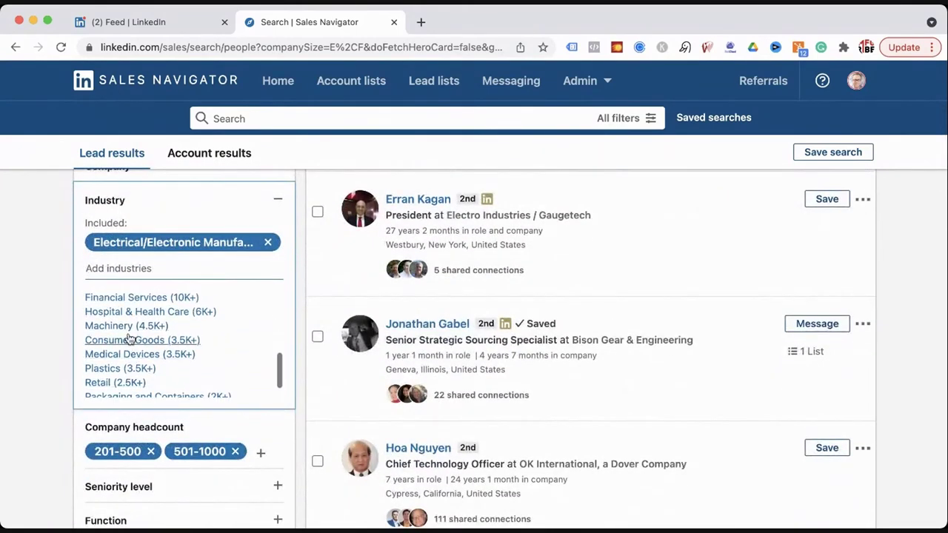
click(128, 328)
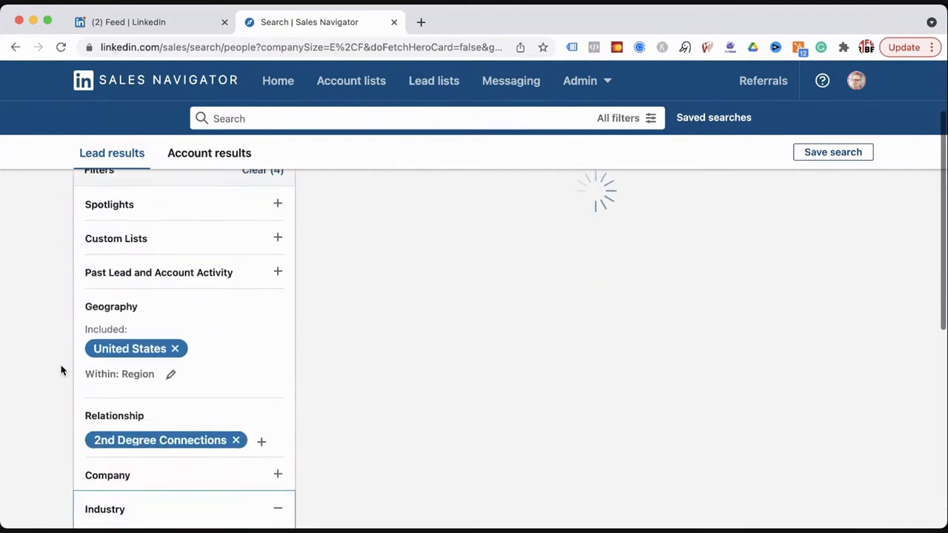
scroll(118, 429, down, 3)
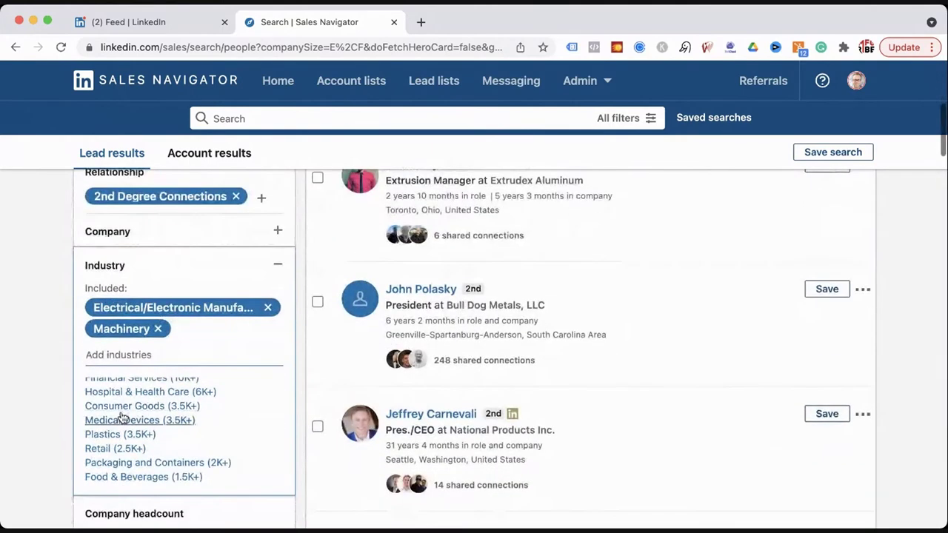
scroll(118, 435, down, 1)
click(132, 431)
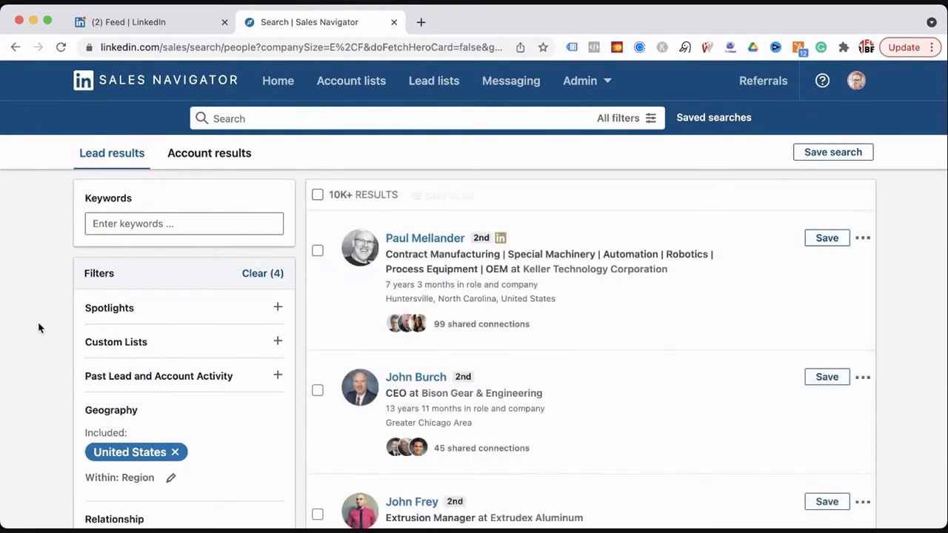
Restrict the lead search to the Operations function.
scroll(63, 298, down, 10)
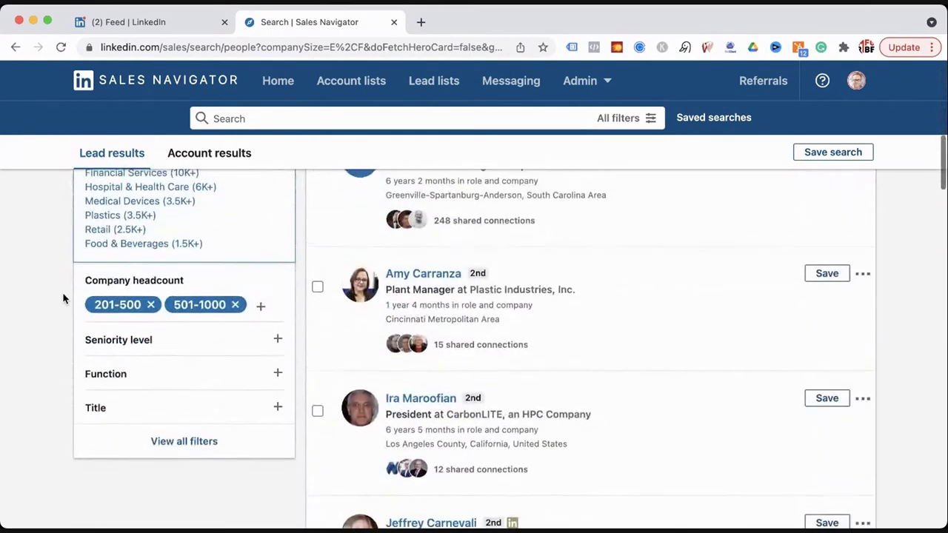
scroll(64, 297, up, 1)
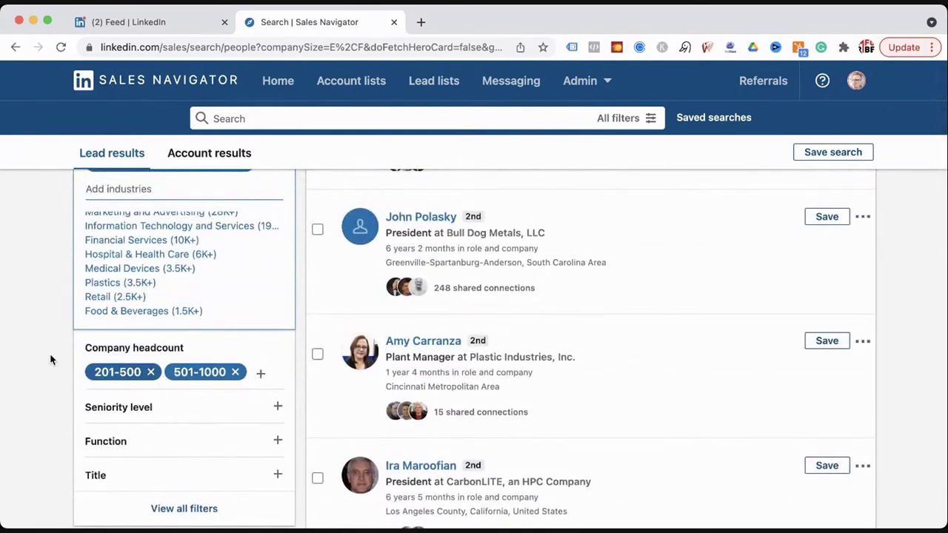
scroll(59, 326, down, 1)
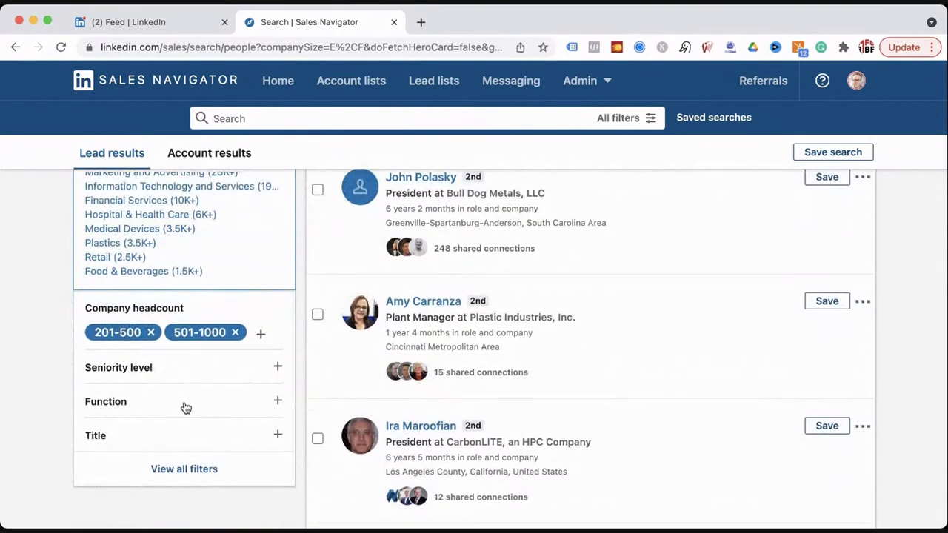
click(185, 401)
scroll(25, 345, down, 1)
scroll(142, 328, down, 2)
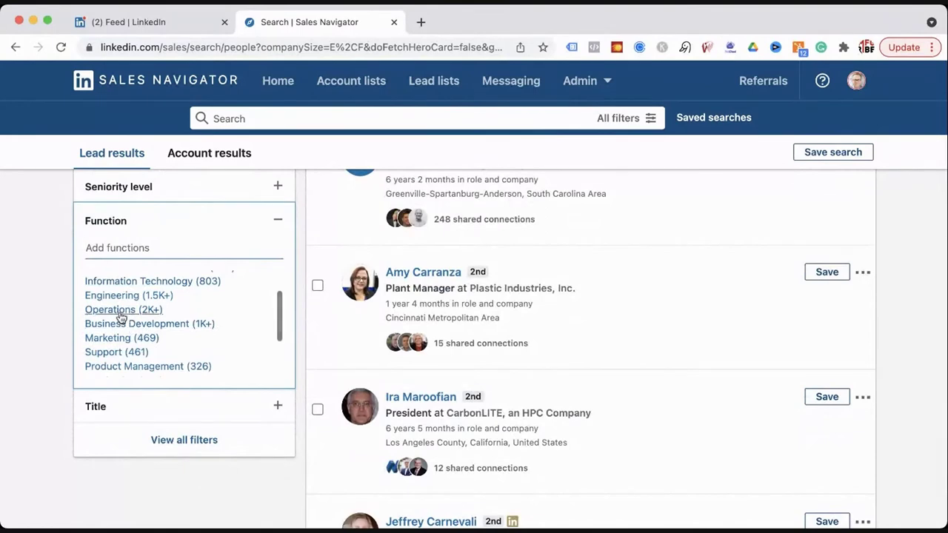
click(121, 311)
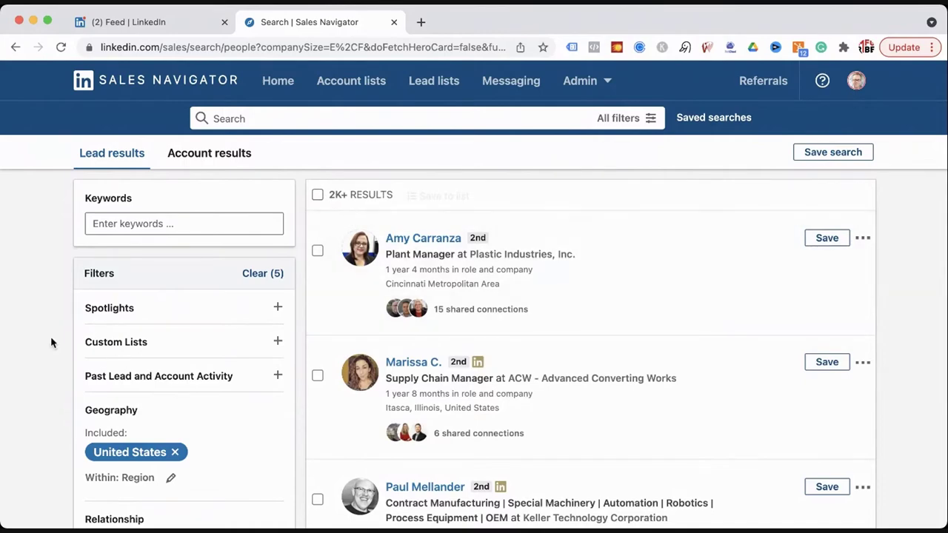
Review the function options and remove the 201-500 range from the company headcount filter.
scroll(52, 340, down, 5)
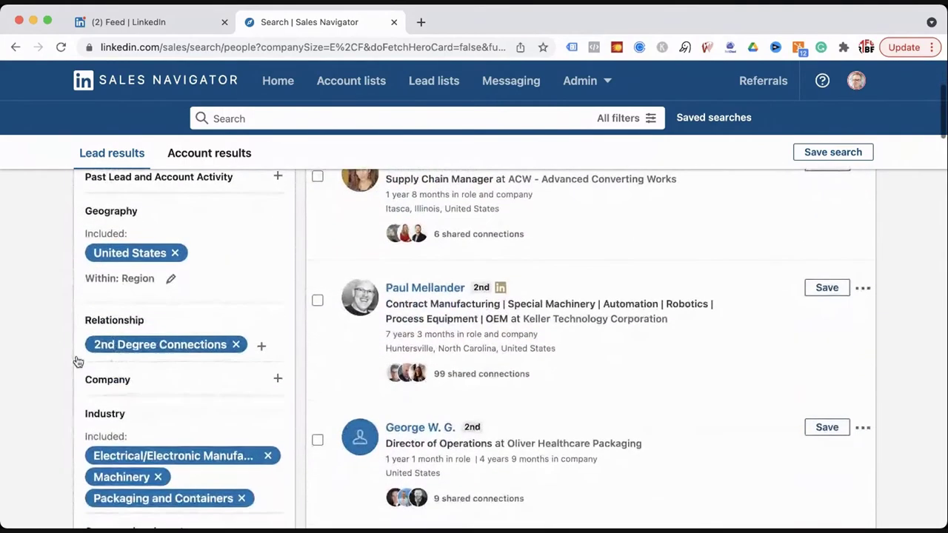
scroll(77, 361, down, 5)
click(136, 292)
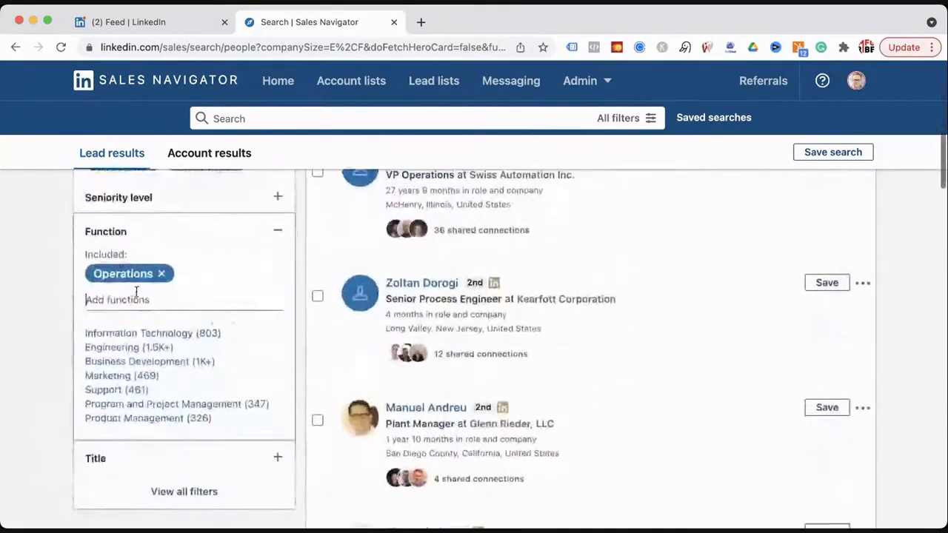
scroll(136, 292, down, 2)
scroll(121, 207, up, 2)
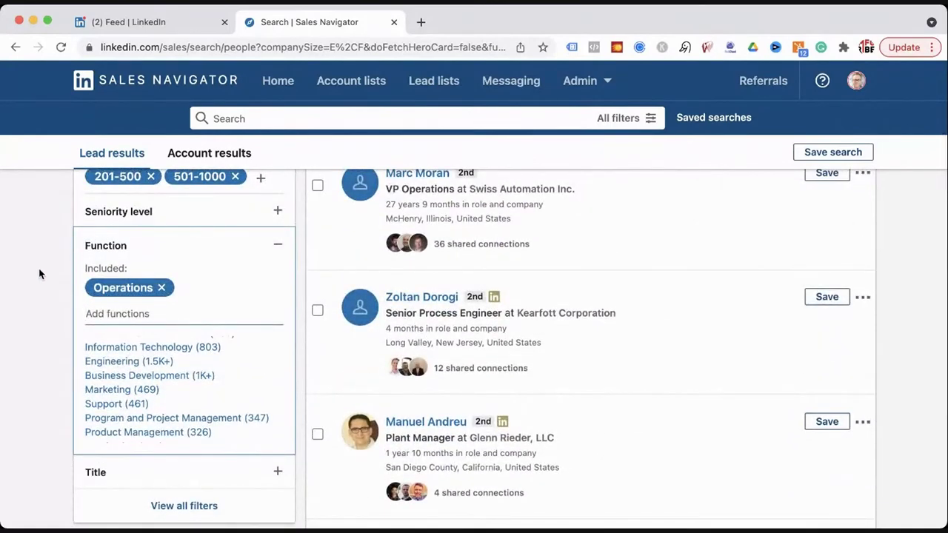
scroll(39, 274, up, 3)
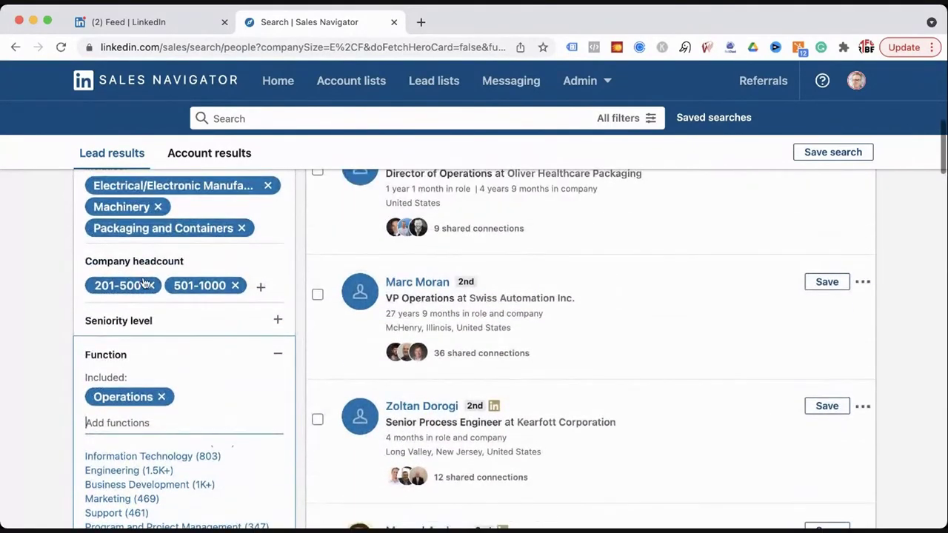
click(149, 285)
scroll(57, 324, down, 5)
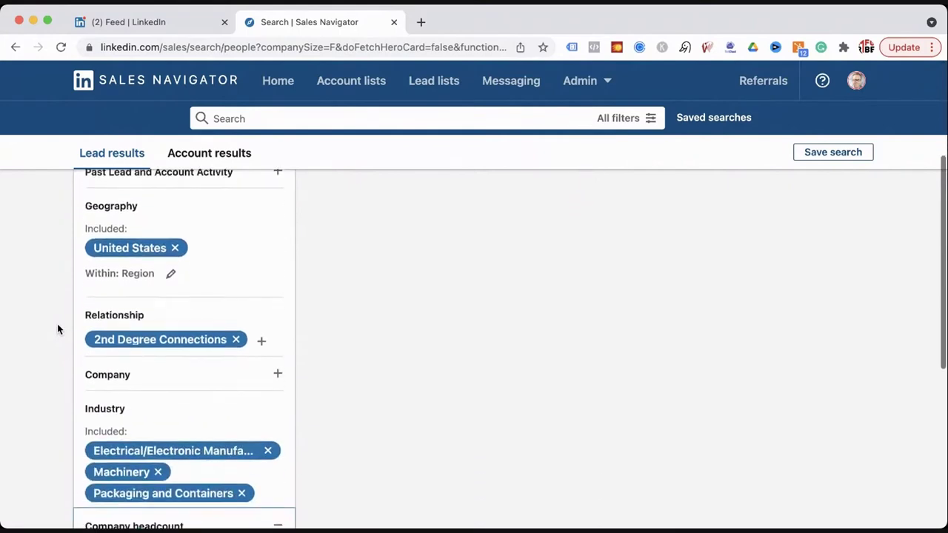
scroll(57, 324, down, 2)
scroll(57, 323, down, 2)
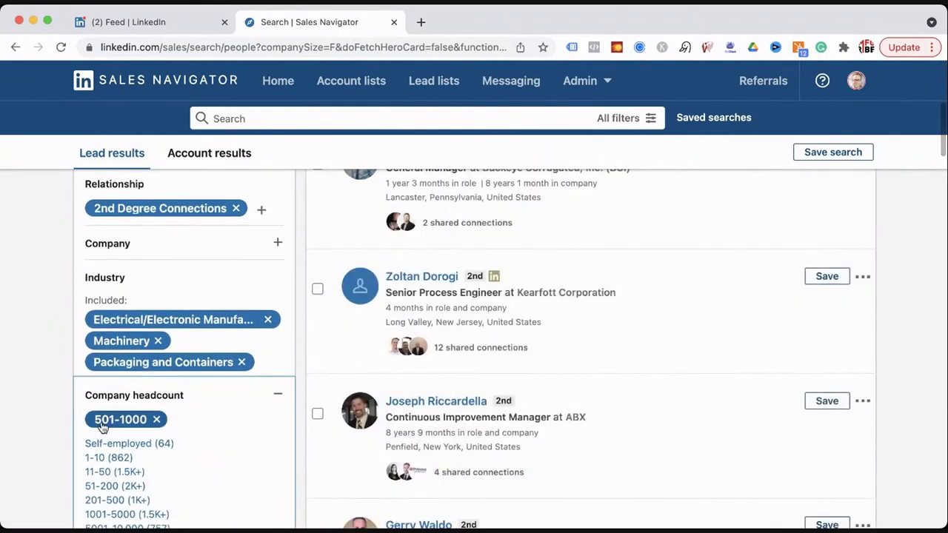
Look over the refreshed leads and add the 1001-5000 range to the company headcount filter.
scroll(70, 385, up, 8)
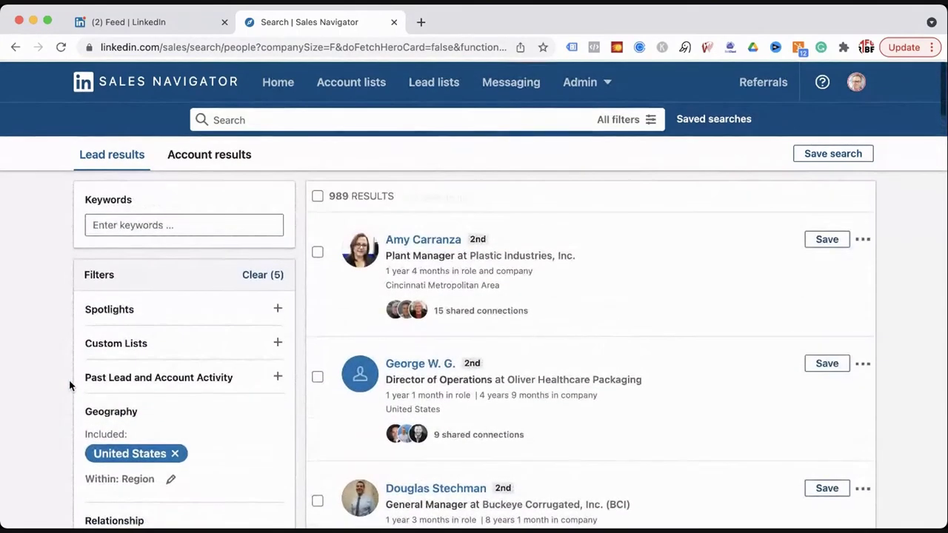
scroll(70, 385, down, 7)
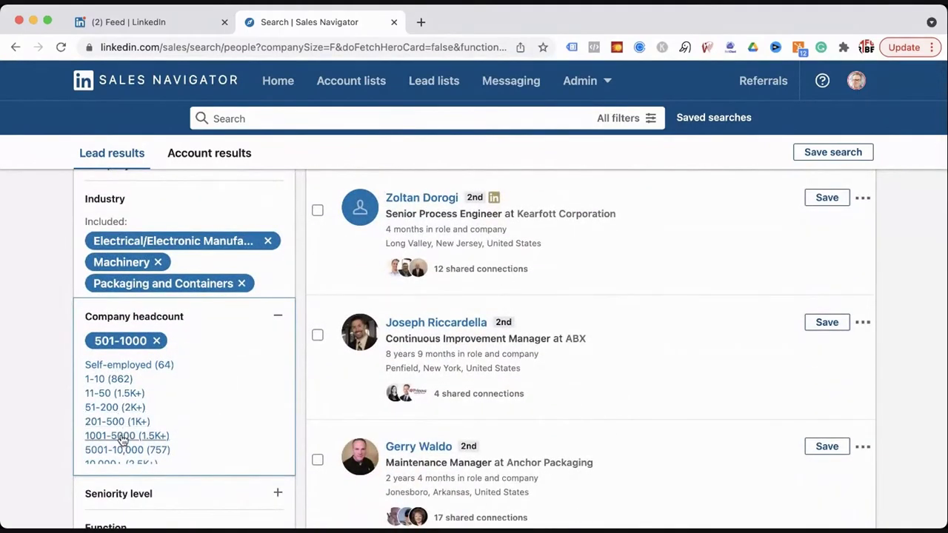
scroll(151, 444, down, 1)
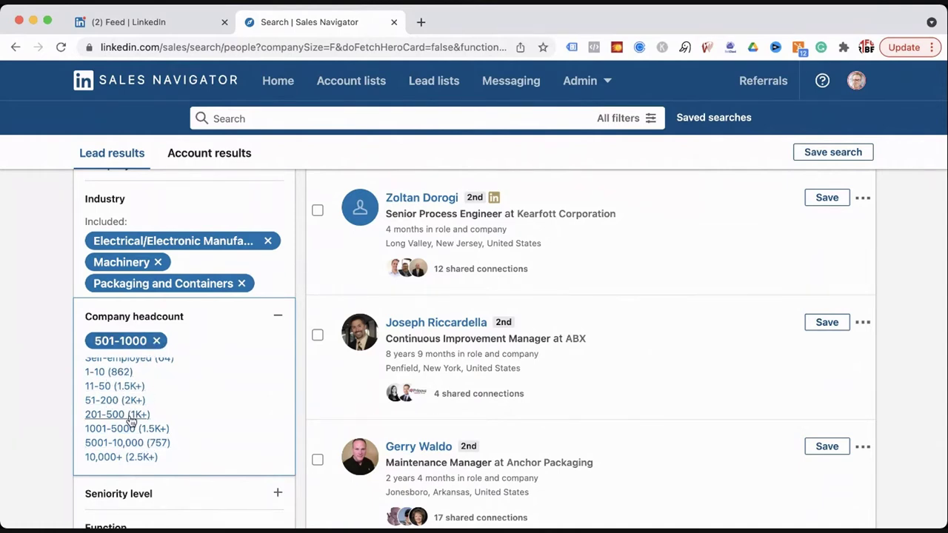
click(128, 431)
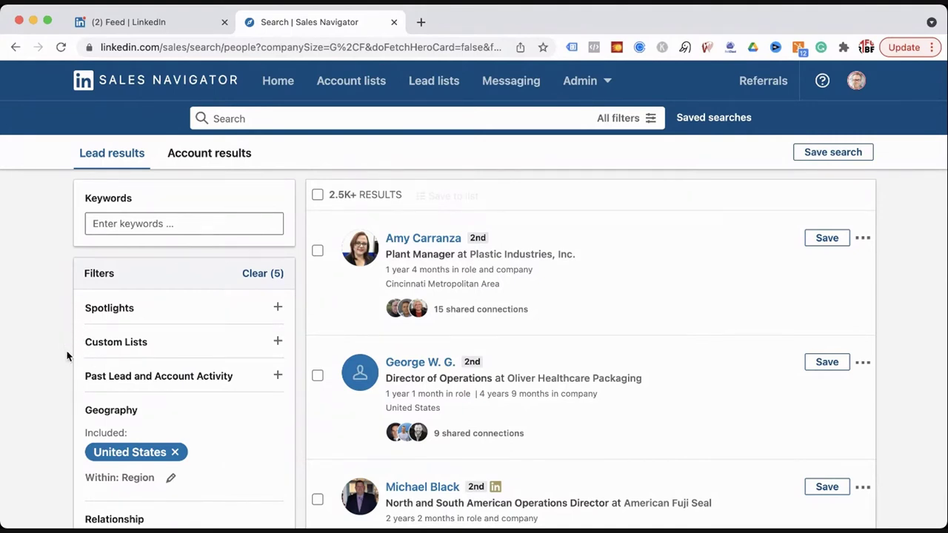
Remove the 1001-5000 range from the company headcount filter.
scroll(67, 356, down, 5)
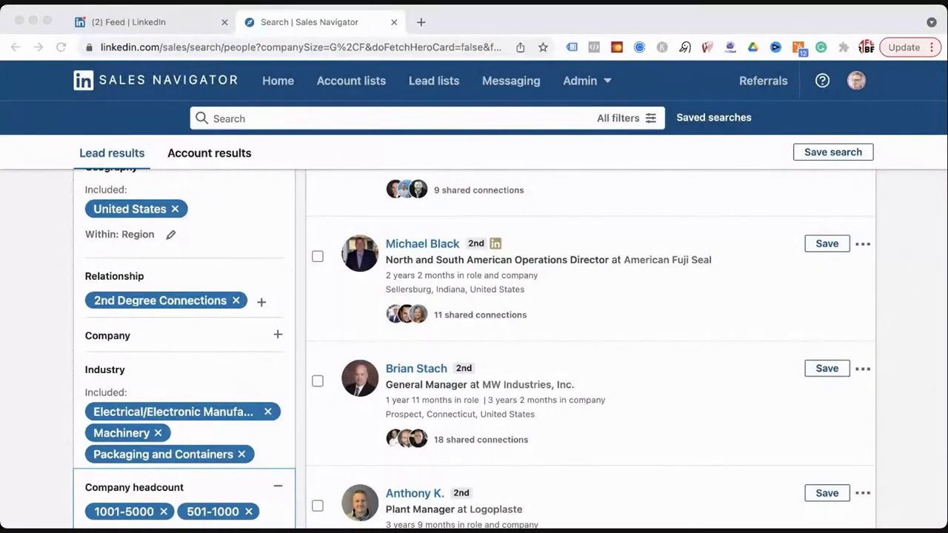
scroll(87, 309, down, 2)
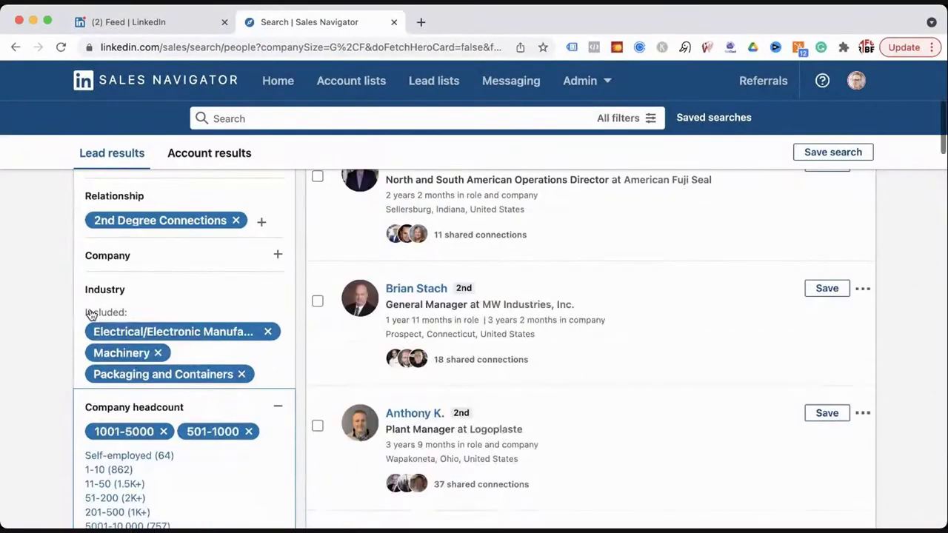
click(164, 353)
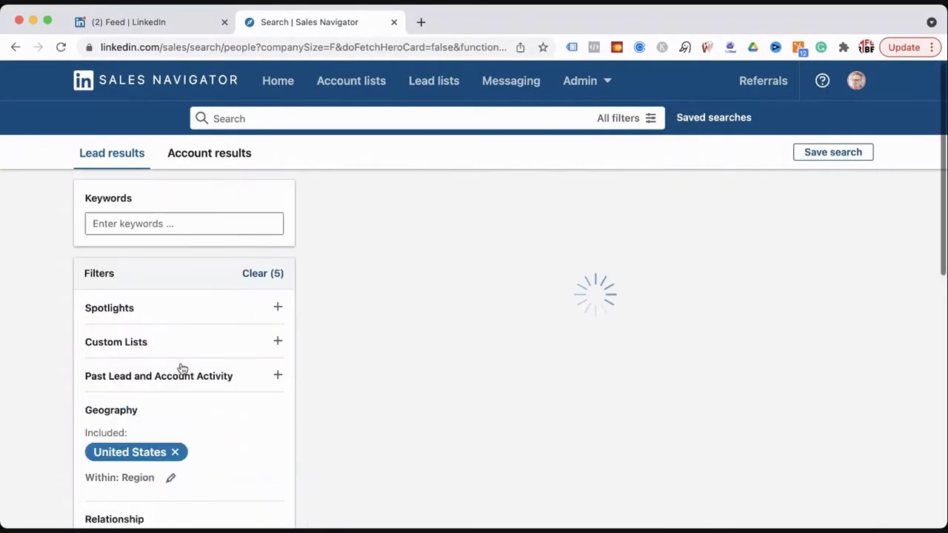
Change the relationship filter from 2nd to 1st Degree Connections and look over the matching leads.
scroll(67, 396, down, 3)
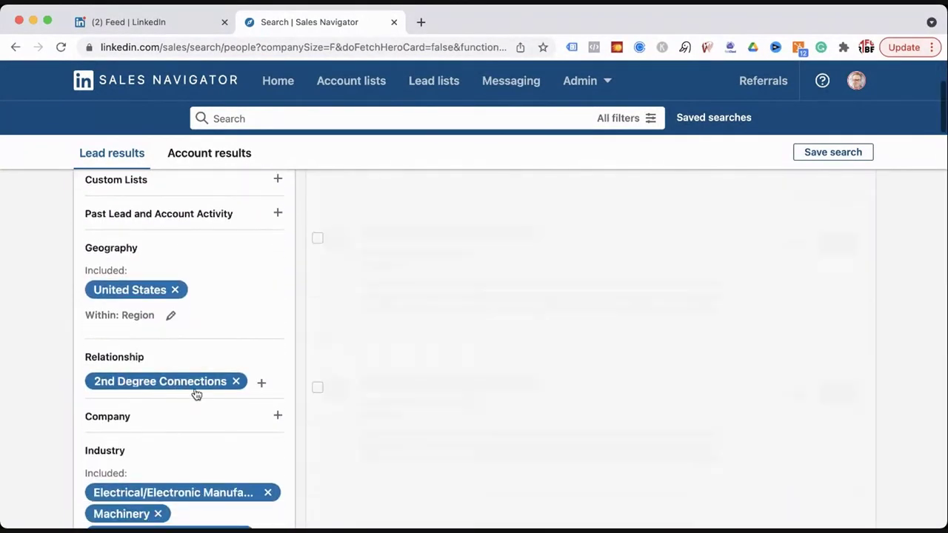
click(260, 383)
scroll(186, 318, down, 1)
click(162, 312)
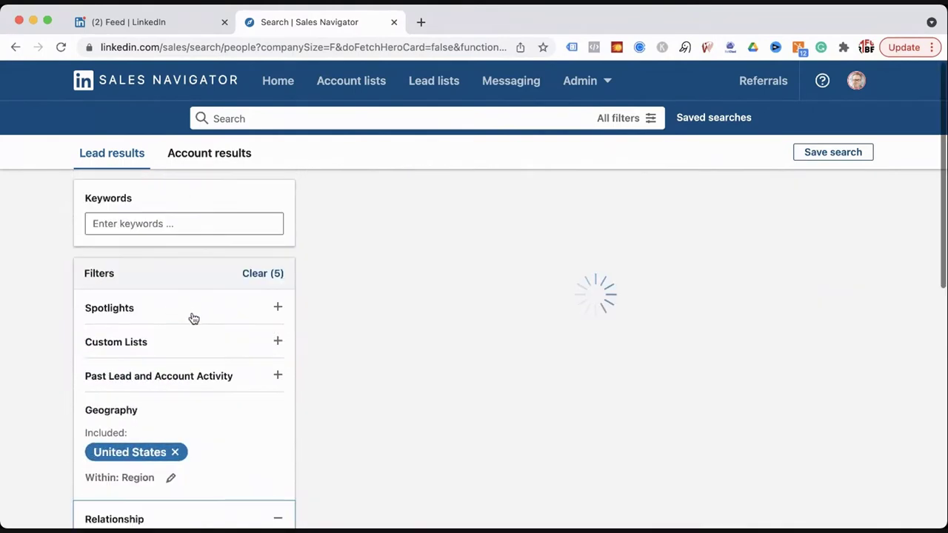
scroll(158, 395, down, 2)
scroll(116, 429, up, 1)
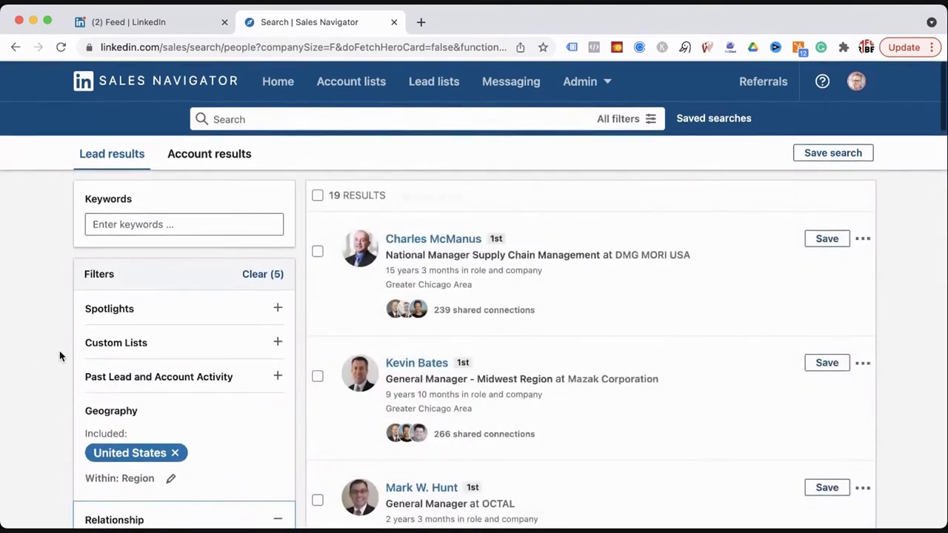
Remove the 501-1000 headcount range so that companies of all sizes are included, and look over the leads.
scroll(45, 337, down, 1)
scroll(42, 333, down, 5)
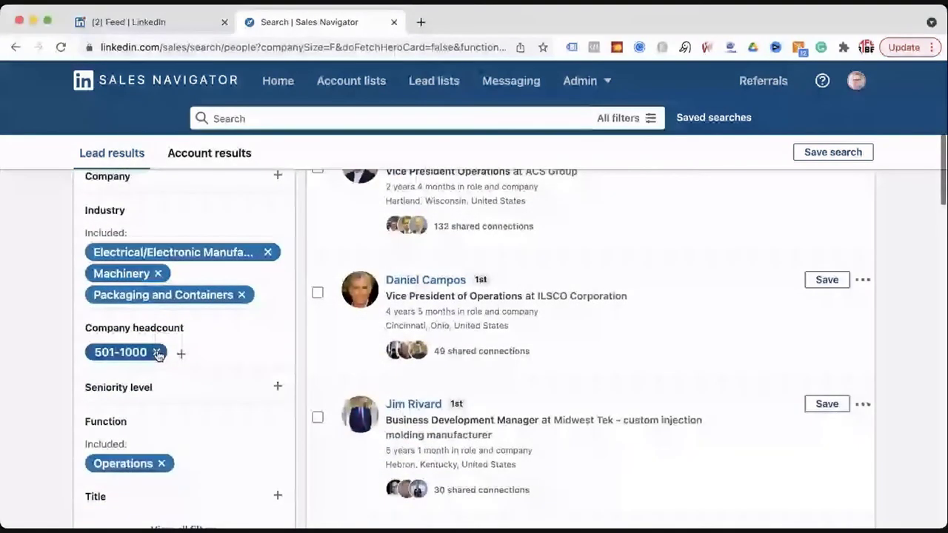
click(157, 353)
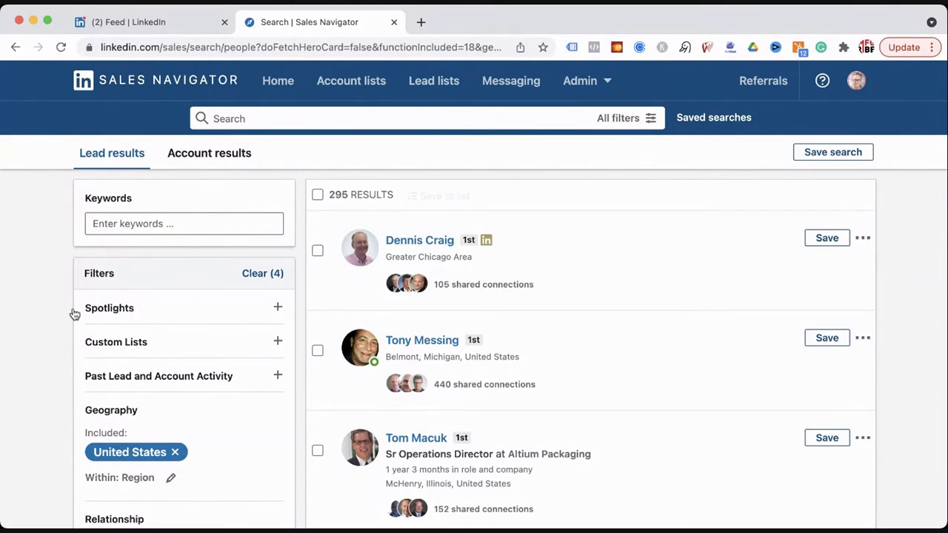
scroll(57, 318, down, 5)
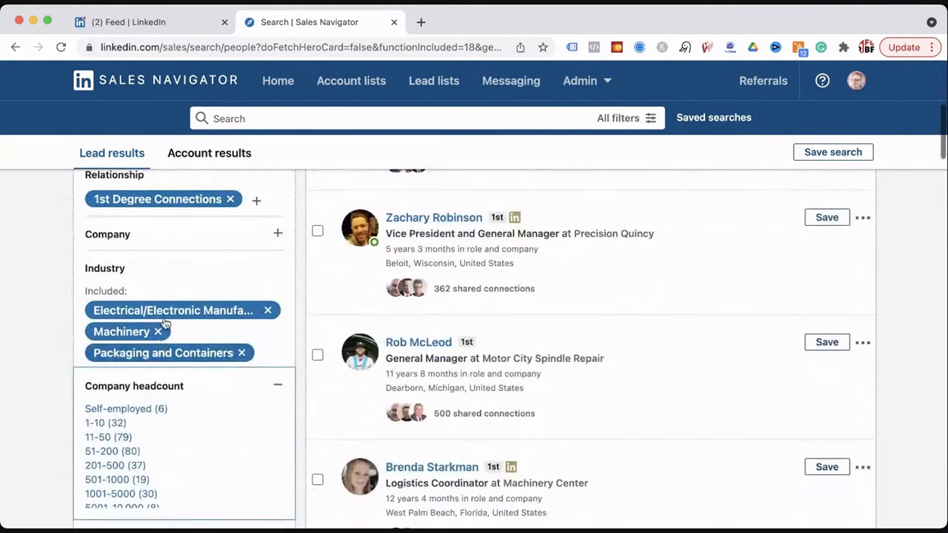
Remove Electrical/Electronic Manufacturing and Packaging and Containers from the industry filter, leaving Machinery, and collapse the company headcount options.
click(271, 310)
scroll(200, 361, down, 5)
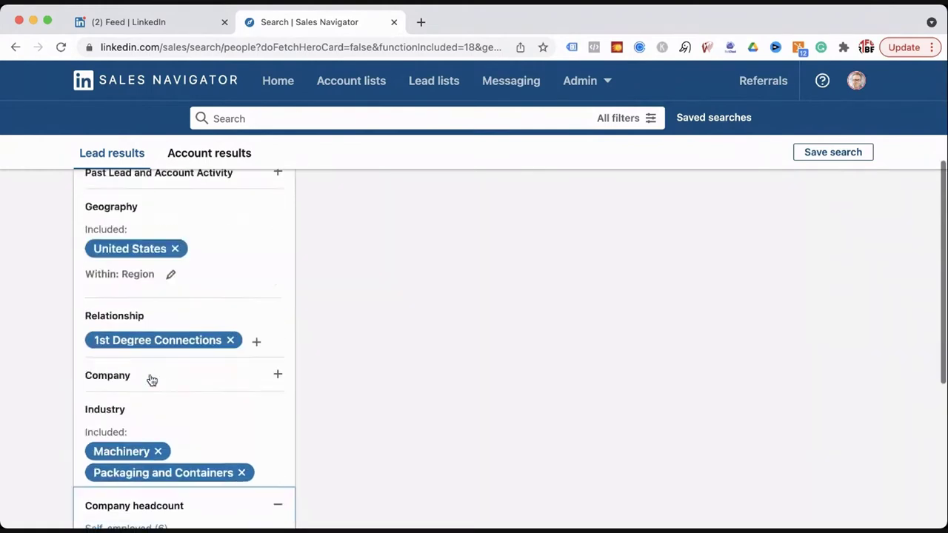
click(242, 366)
scroll(28, 392, down, 4)
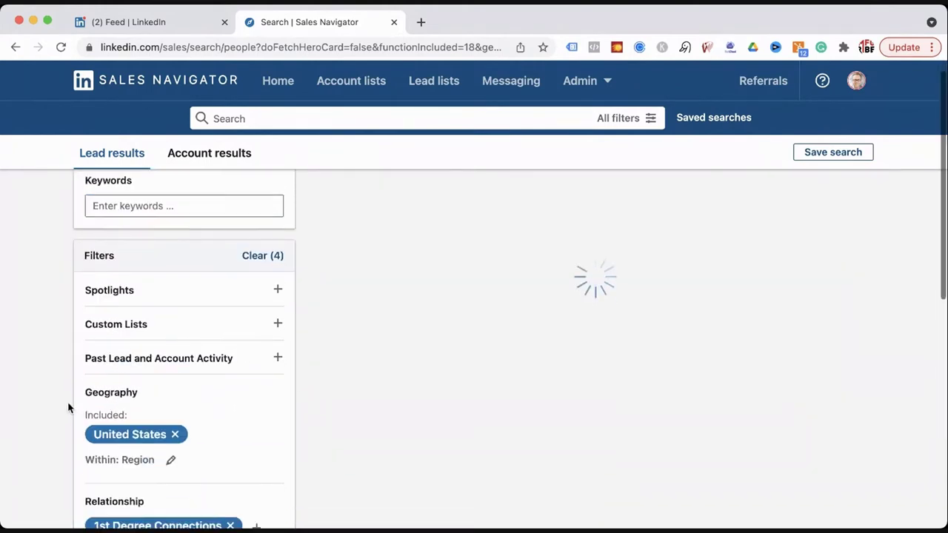
scroll(200, 413, down, 1)
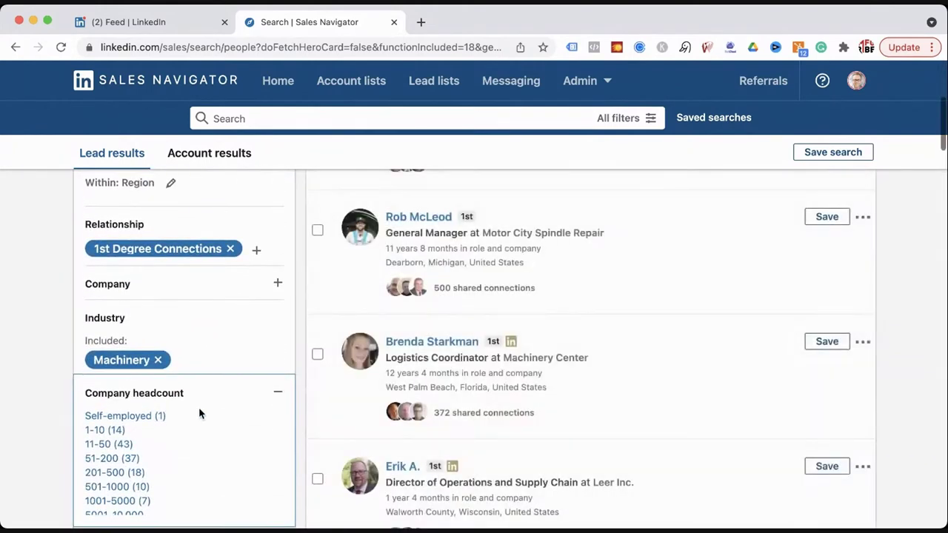
click(281, 392)
scroll(42, 374, up, 5)
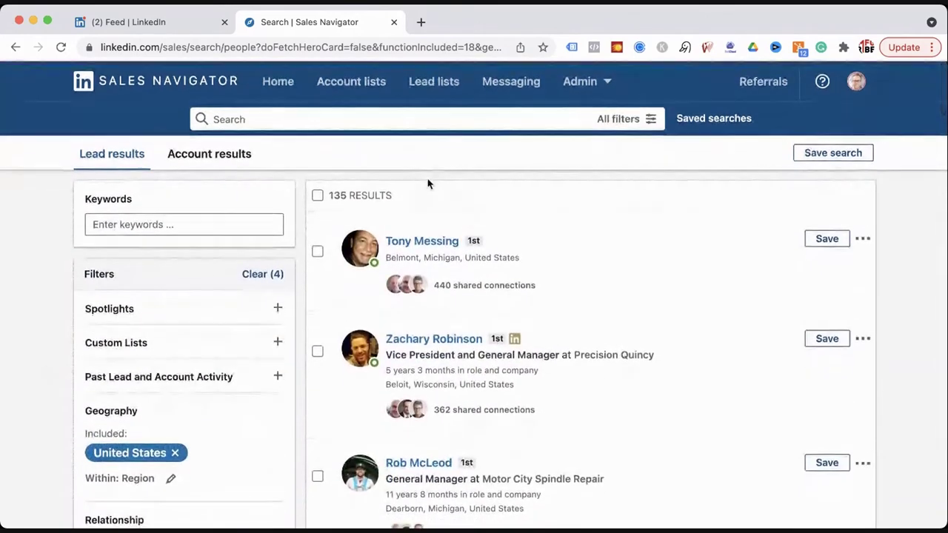
Remove Operations from the function filter so that 1st-degree machinery leads in all functions are included.
scroll(89, 345, down, 4)
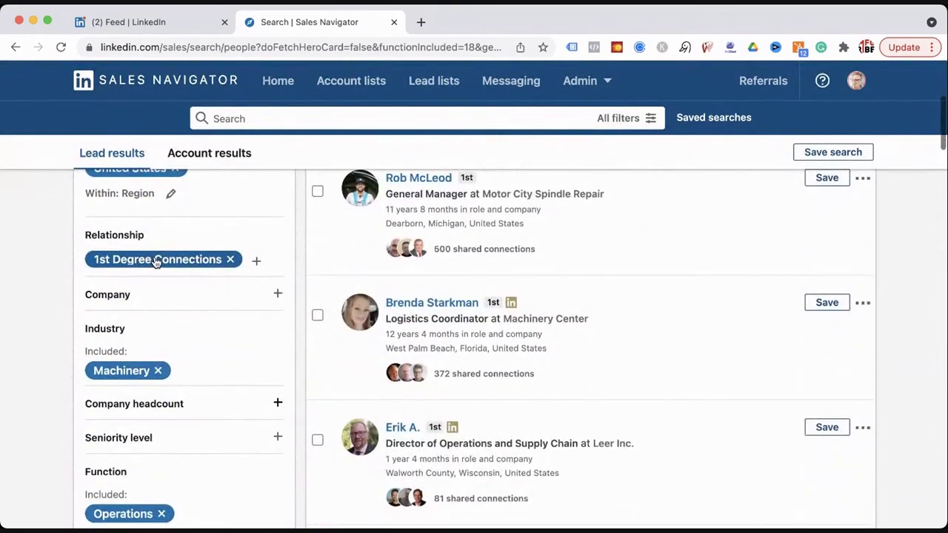
scroll(64, 366, down, 2)
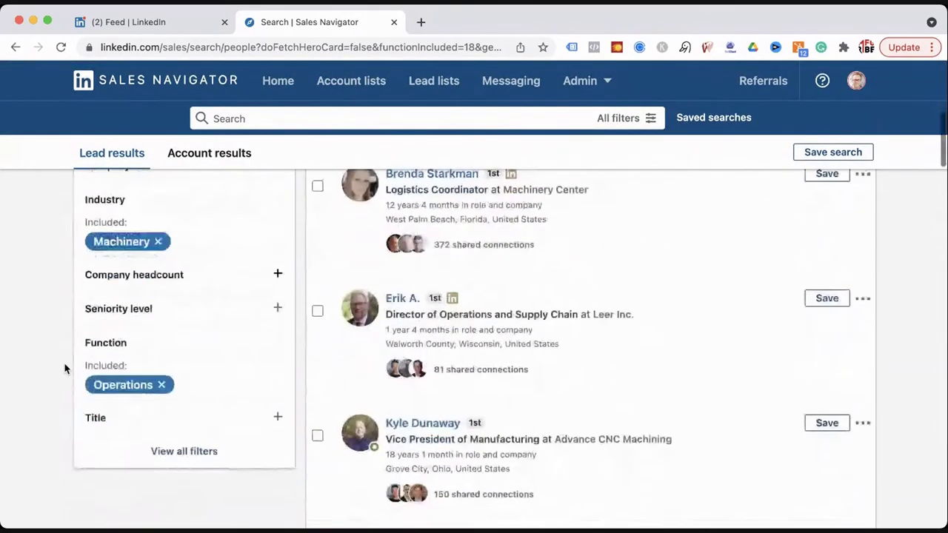
mouse_move(140, 391)
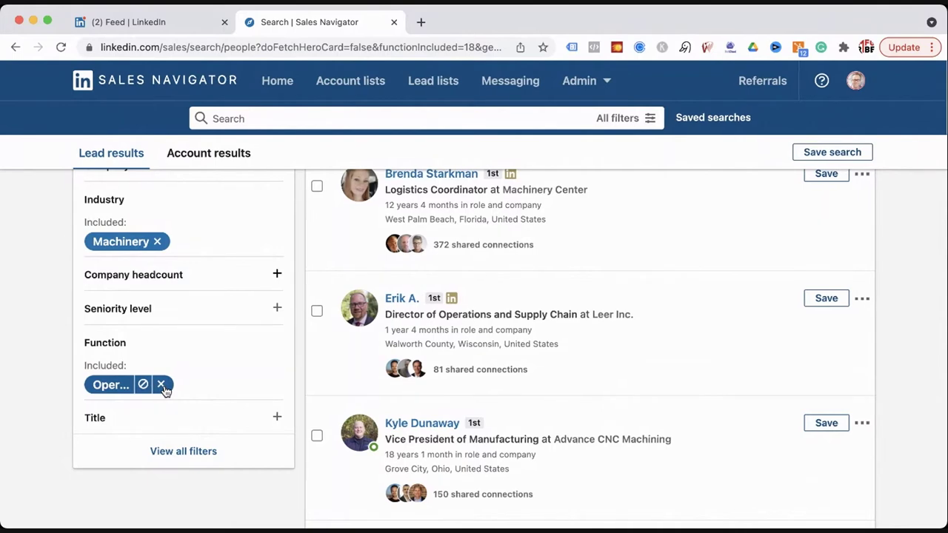
click(162, 385)
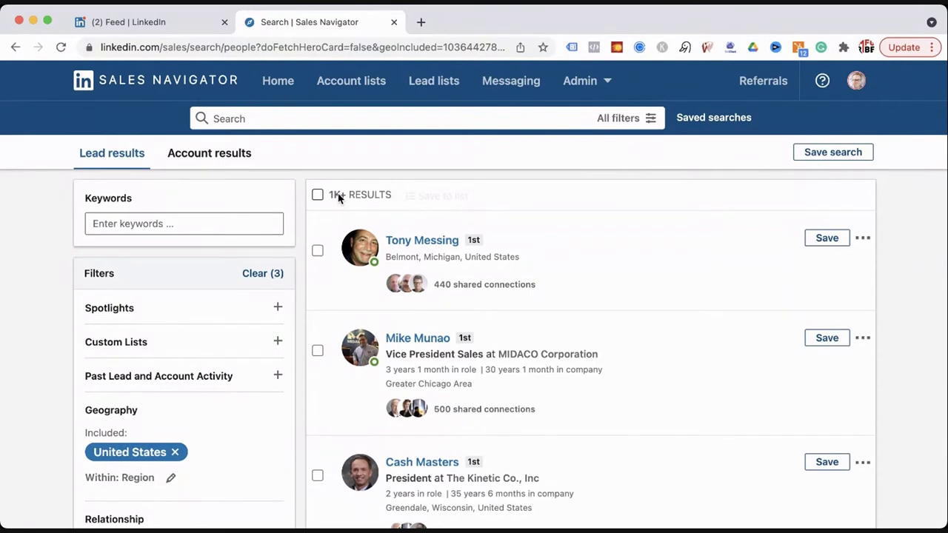
Open a message window for the first lead, check the shared connections, close it and look over the leads.
click(864, 237)
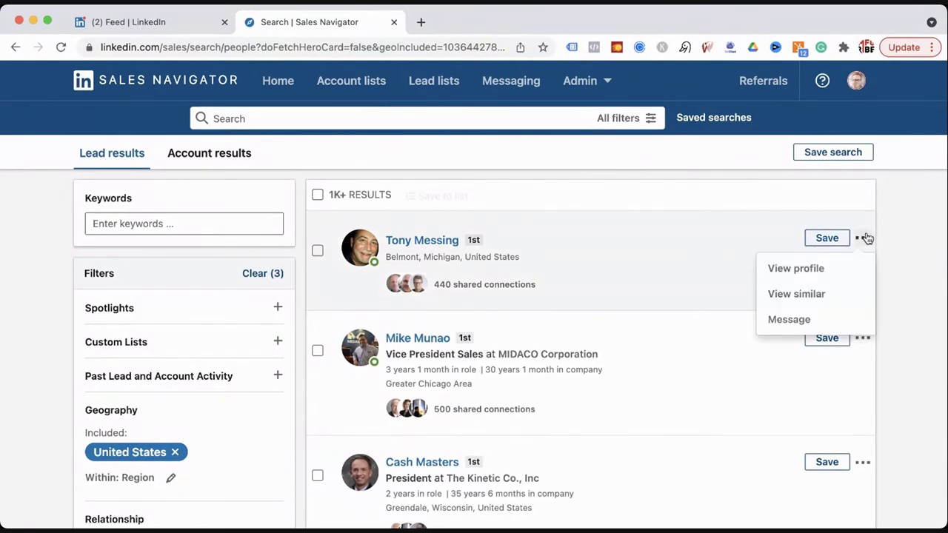
click(779, 322)
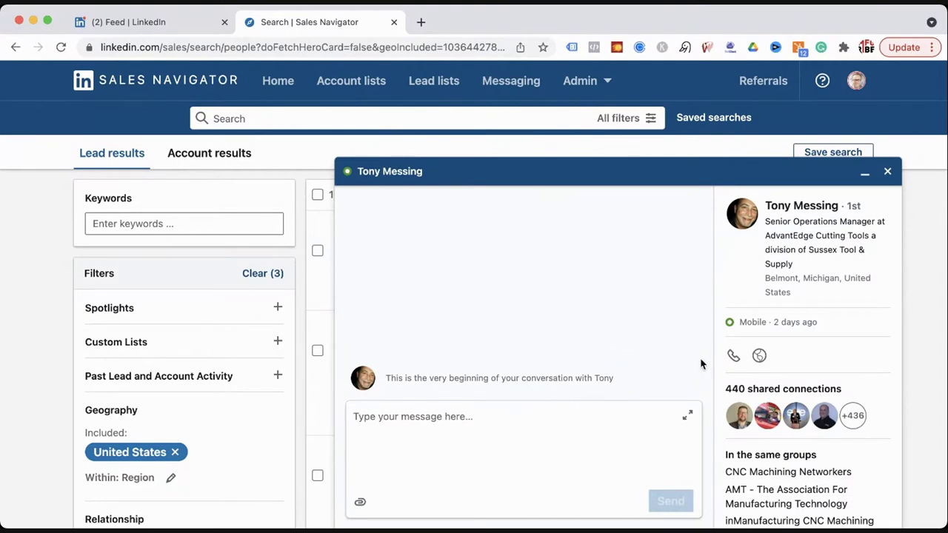
drag(724, 388, 846, 387)
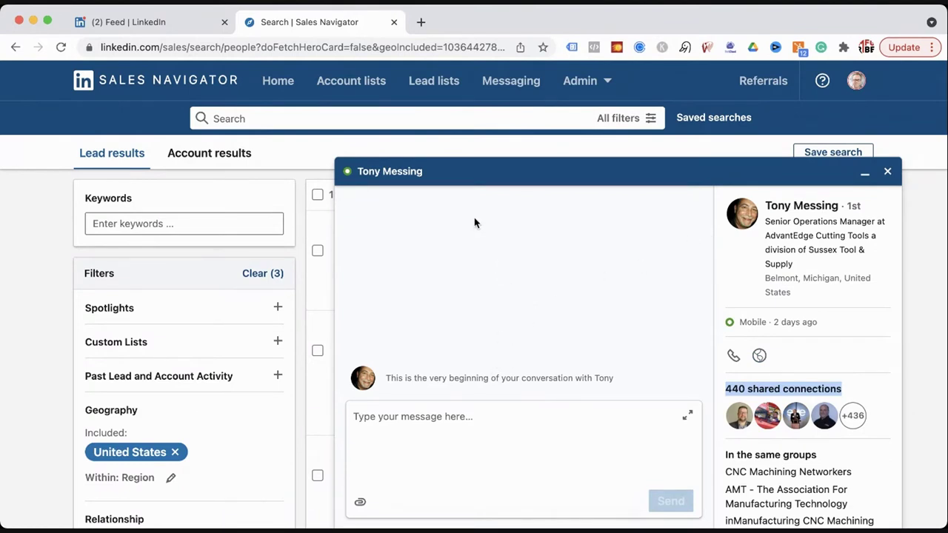
click(887, 171)
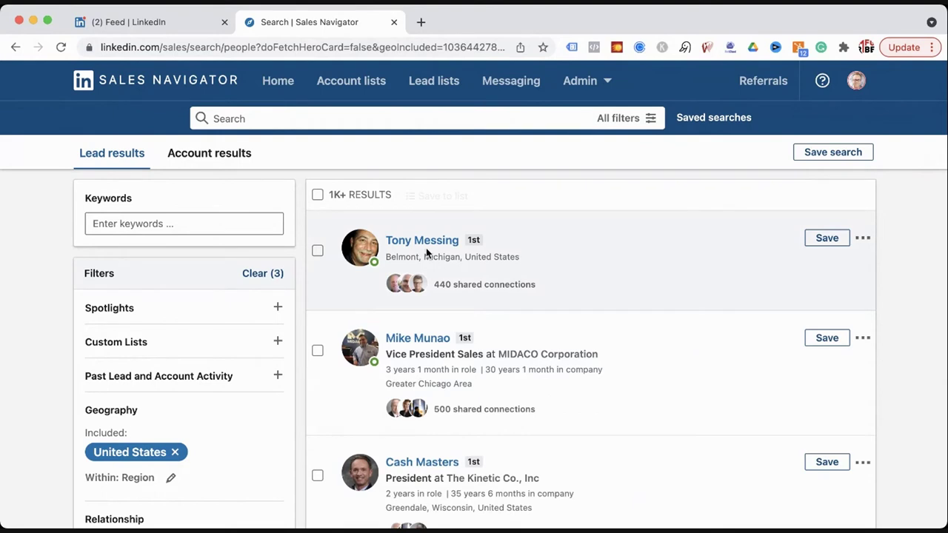
scroll(271, 353, down, 2)
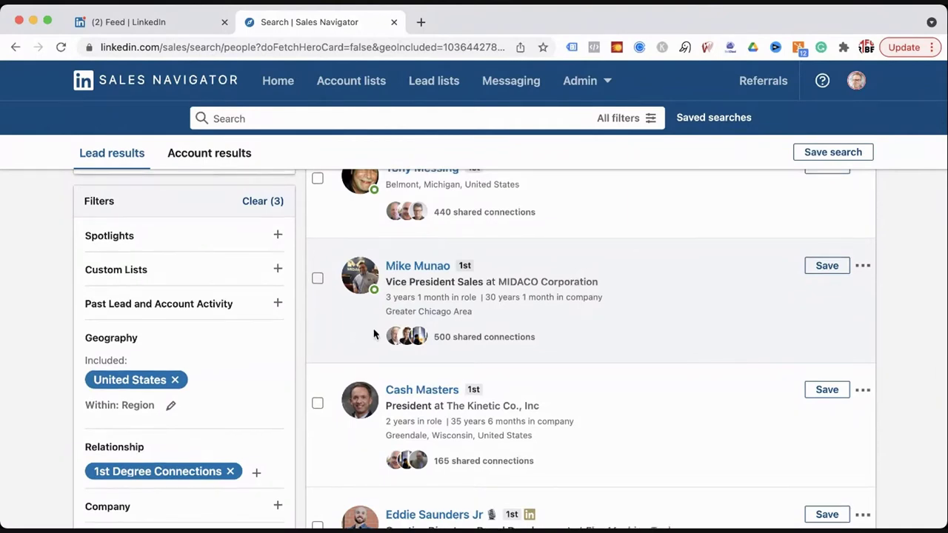
scroll(374, 335, up, 2)
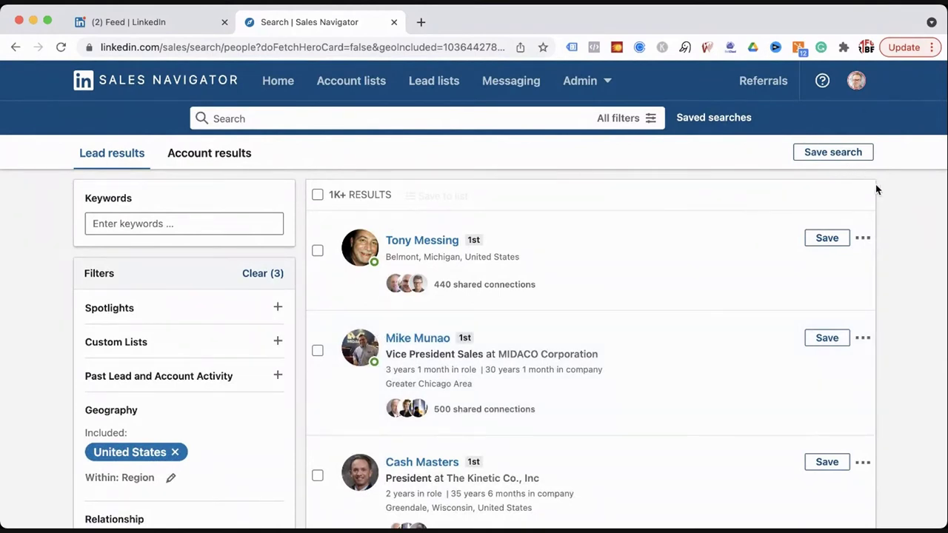
Open a message to the first lead and insert the connection invitation text as a starting draft.
click(862, 240)
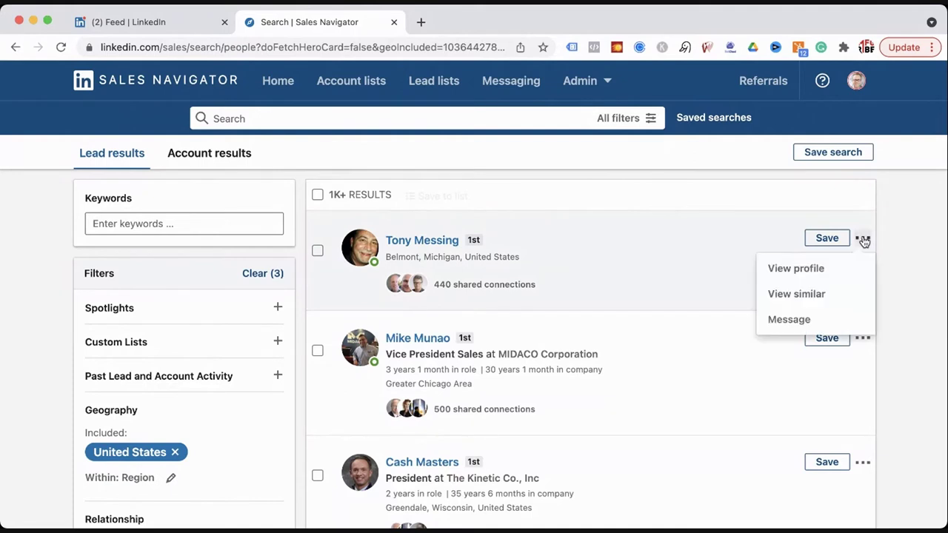
click(790, 321)
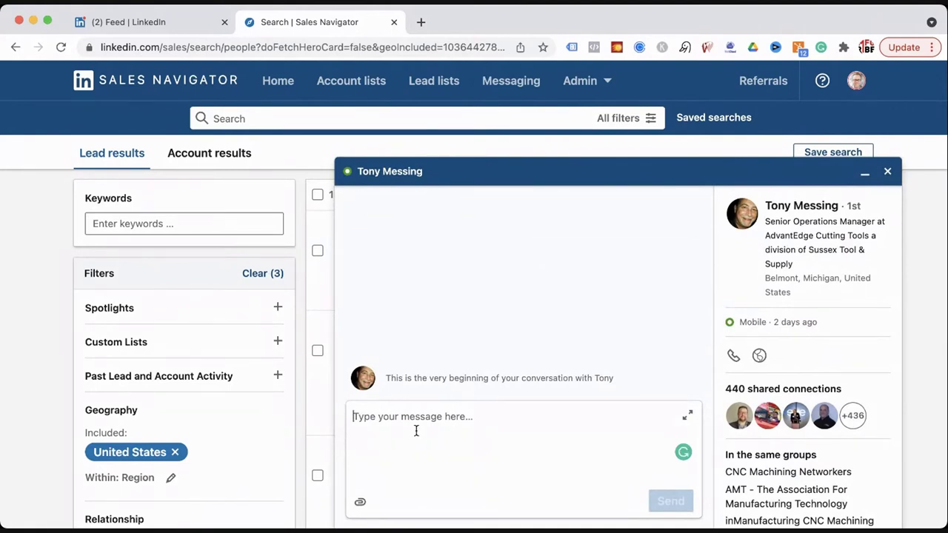
text(Johnathan - Would love to connect, I create a lot of content in your industry that I think you would get value and entertainment out of.  Thanks! Kyle)
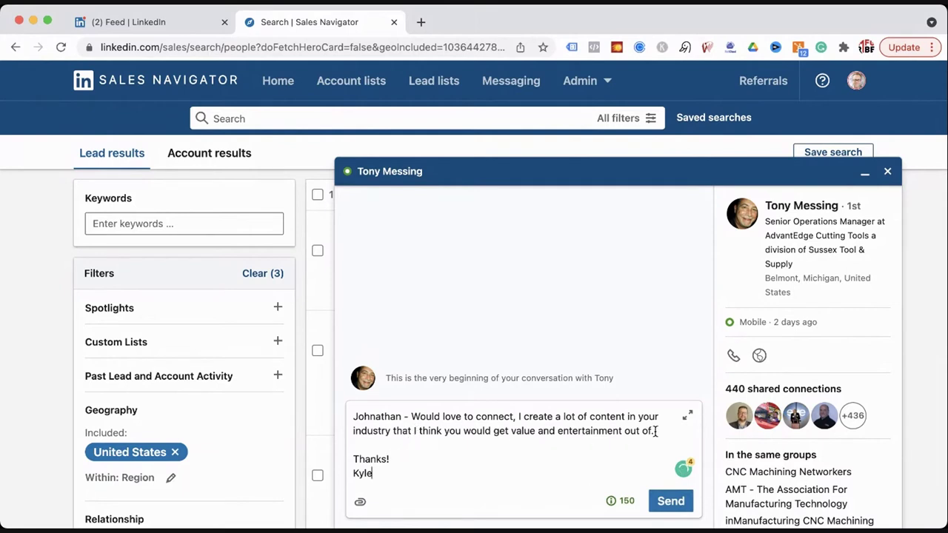
Delete the greeting name and body text from the draft, keeping the "Thanks!" closing and signature.
drag(655, 430, 342, 422)
click(425, 431)
drag(657, 431, 415, 416)
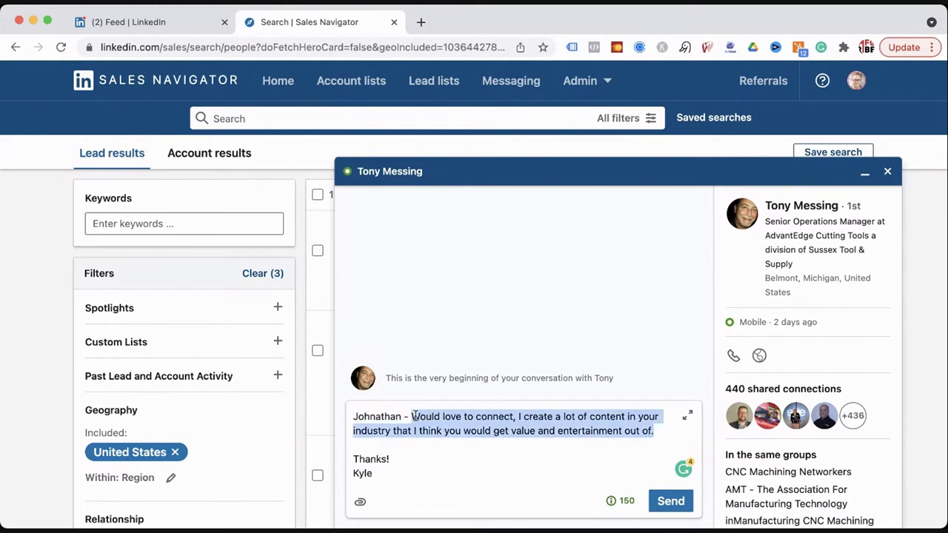
key(BackSpace)
key(BackSpace)
key(BackSpace)
key(BackSpace)
key(BackSpace)
key(BackSpace)
key(BackSpace)
key(BackSpace)
key(BackSpace)
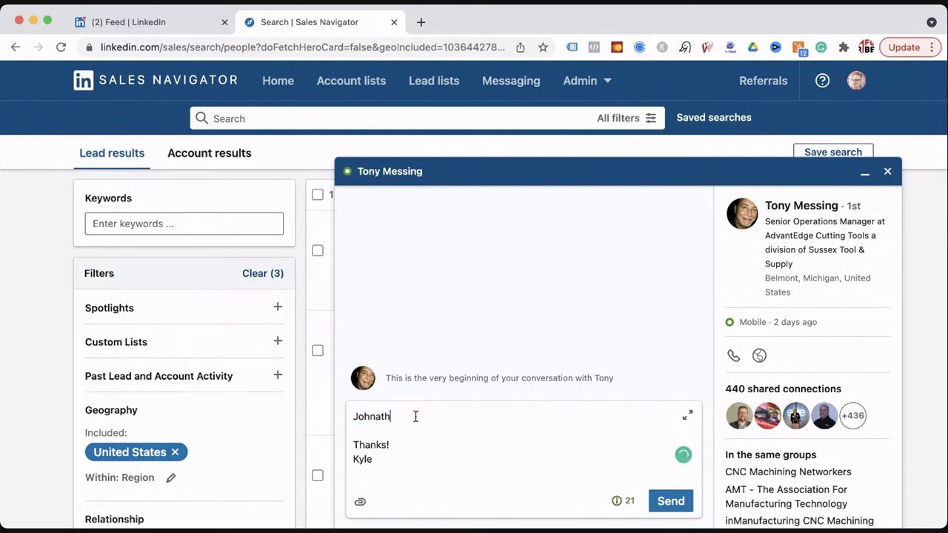
key(BackSpace)
key(BackSpace)
key(BackSpace)
key(BackSpace)
Address the lead by first name and write "We just created these two videos before that I think you will get some value out of.".
text(Tony - We just)
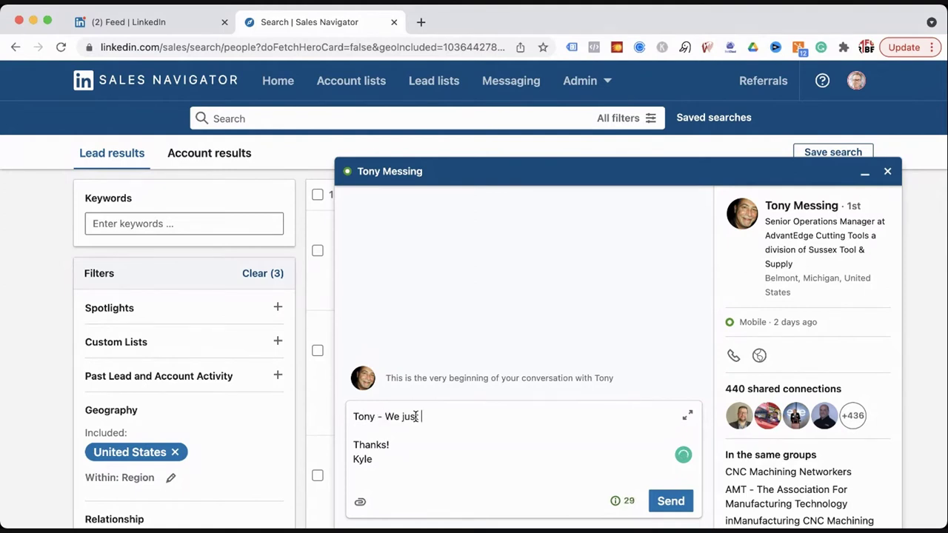
text( created these tw)
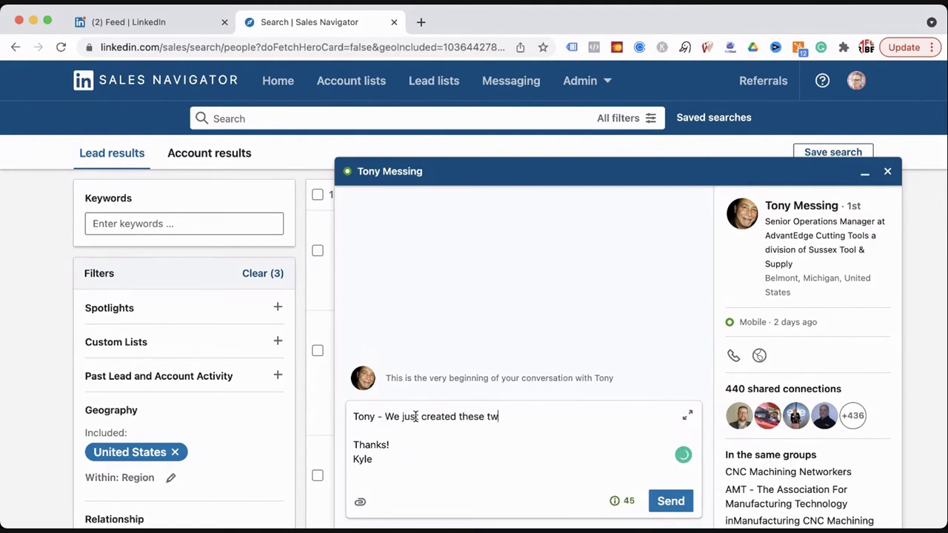
text(o videos before )
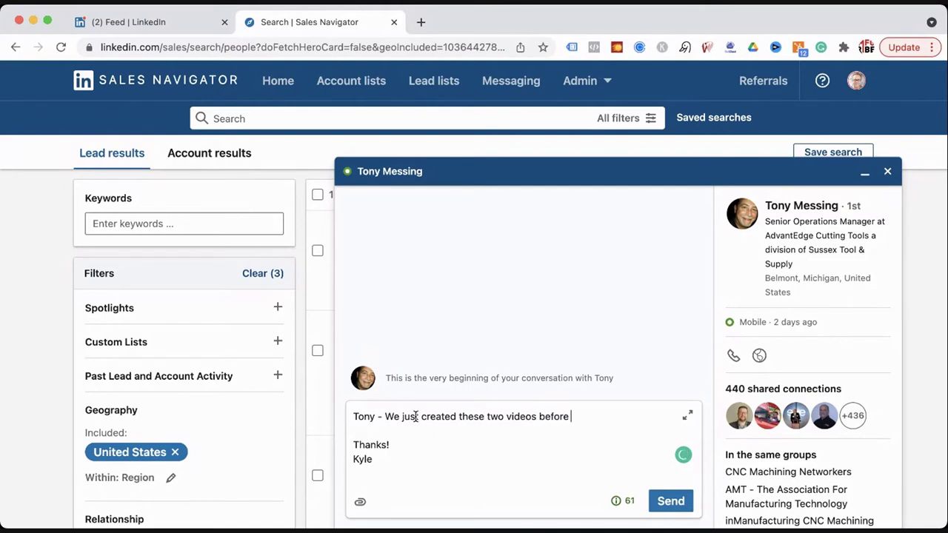
text(that I think yo)
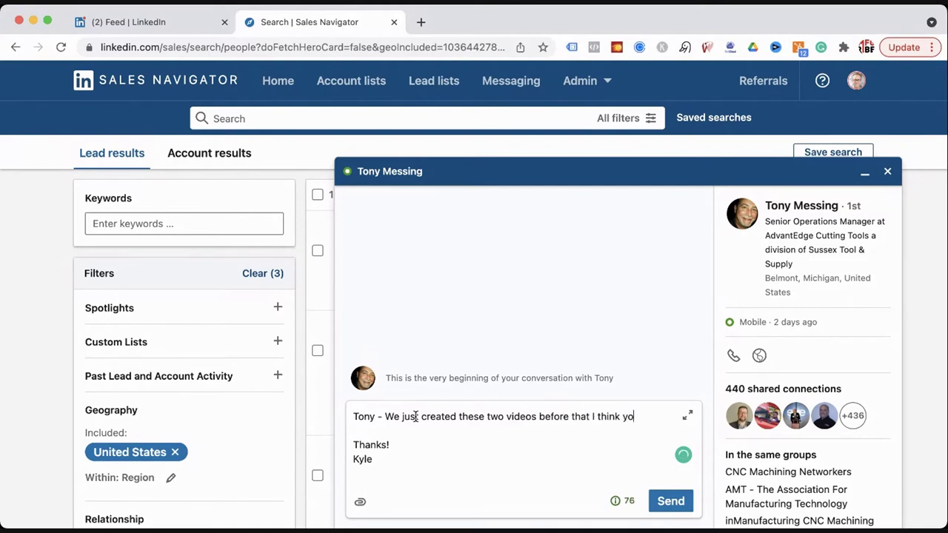
text(u will get some valu)
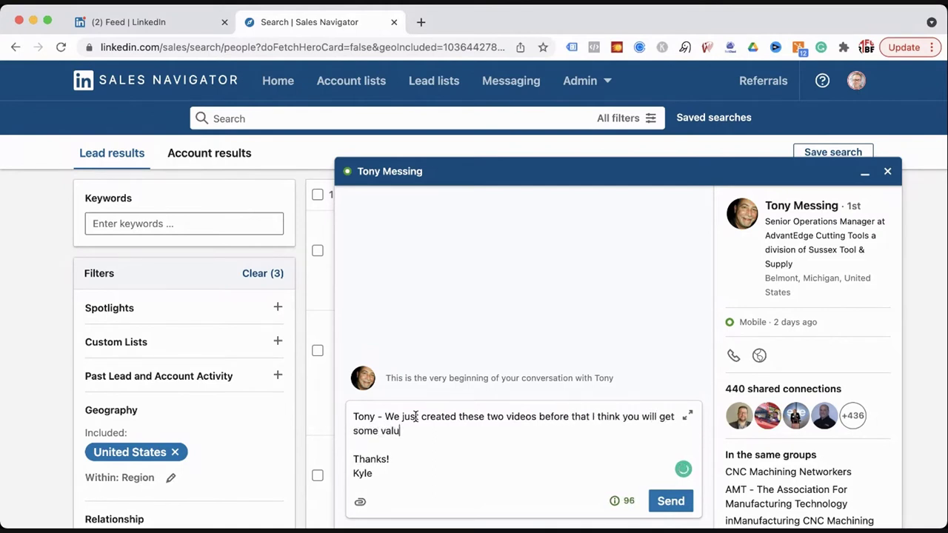
text(e out of.)
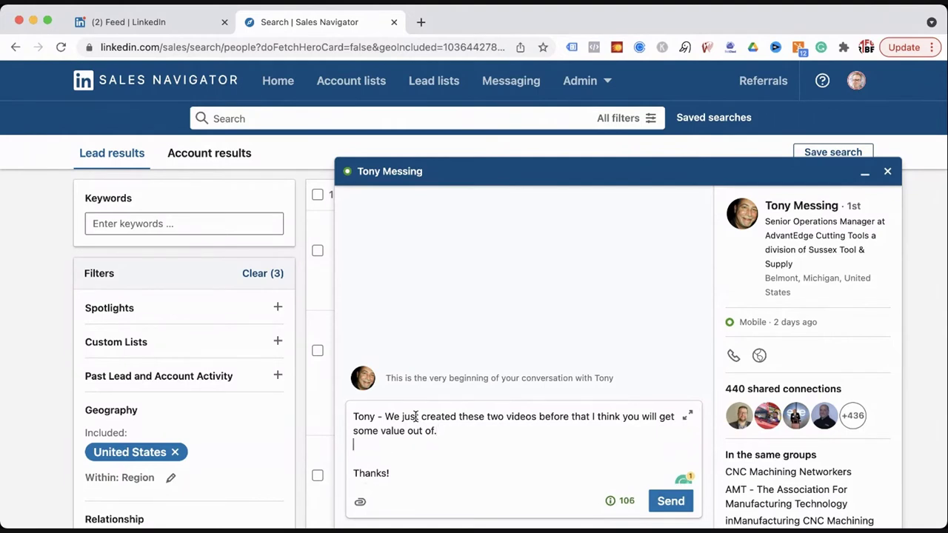
Add two placeholder lines below the opening sentence: "Title 1 - Link" and "Title 2 - Link".
key(BackSpace)
key(BackSpace)
key(BackSpace)
key(BackSpace)
key(BackSpace)
key(BackSpace)
key(BackSpace)
key(BackSpace)
key(BackSpace)
key(BackSpace)
key(BackSpace)
key(BackSpace)
text(Link )
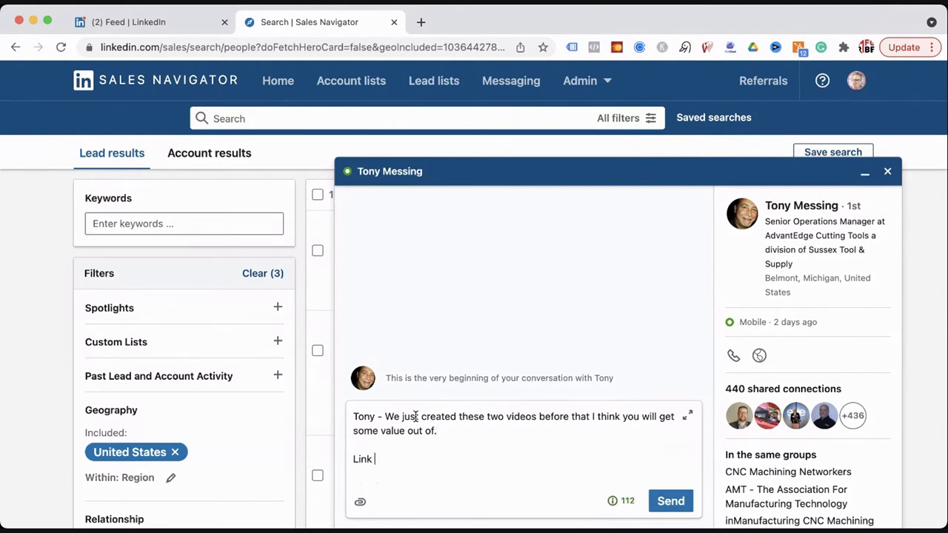
text(1)
key(BackSpace)
key(BackSpace)
key(BackSpace)
key(BackSpace)
key(BackSpace)
key(BackSpace)
text(Title 1 -)
key(BackSpace)
text(- Links)
key(BackSpace)
key(Return)
text(Title 2 - )
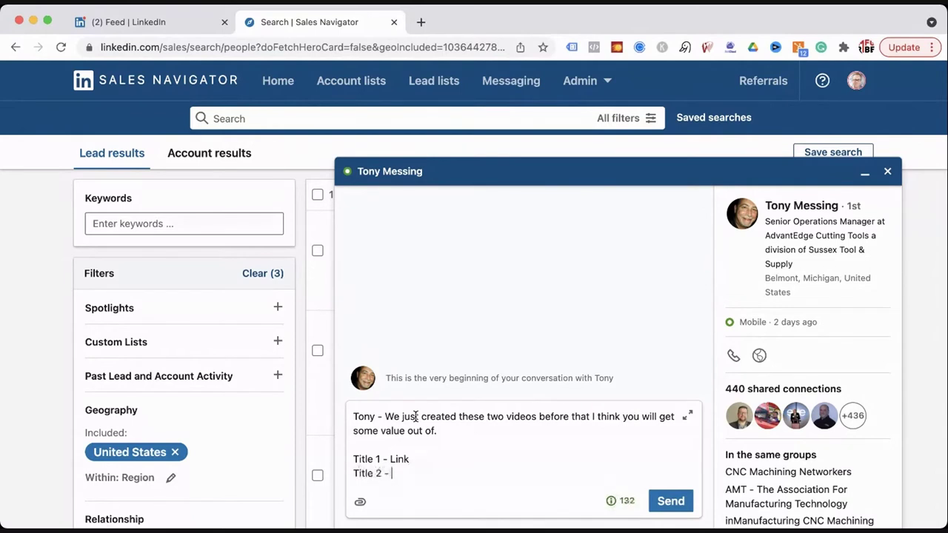
text(Link)
key(Return)
key(Return)
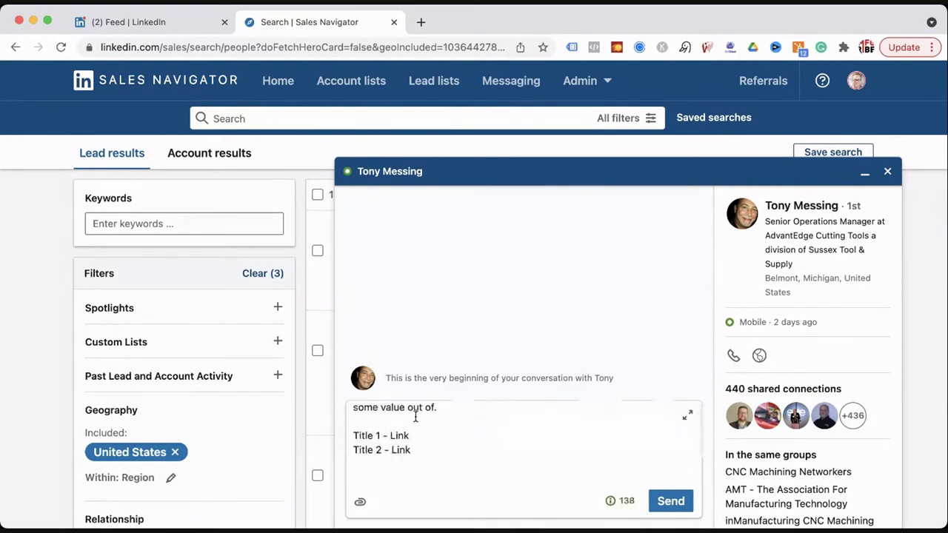
Add "Enjoy!" below the links and delete the "Thanks!" line above the signature.
text(Enjoy!)
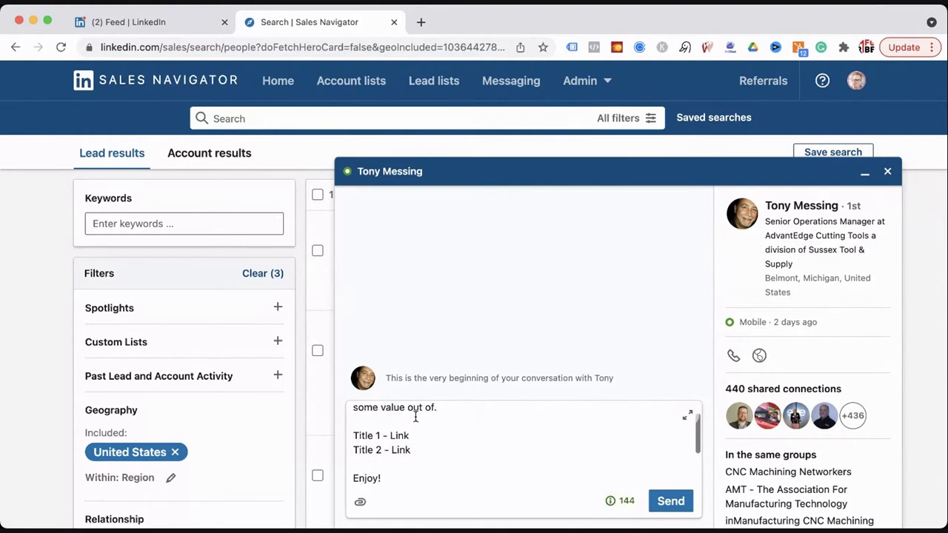
text(Thanks! Kyle)
drag(388, 454, 351, 445)
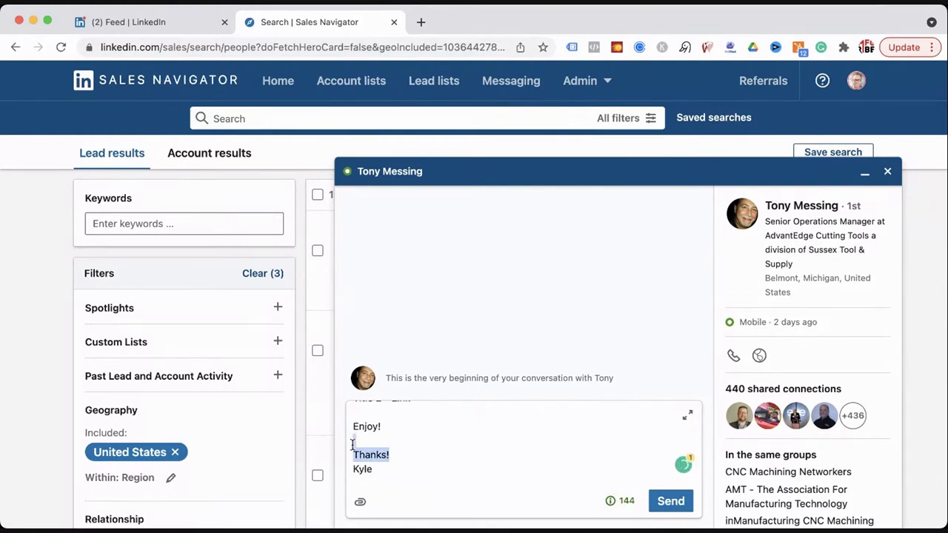
key(BackSpace)
scroll(385, 444, up, 3)
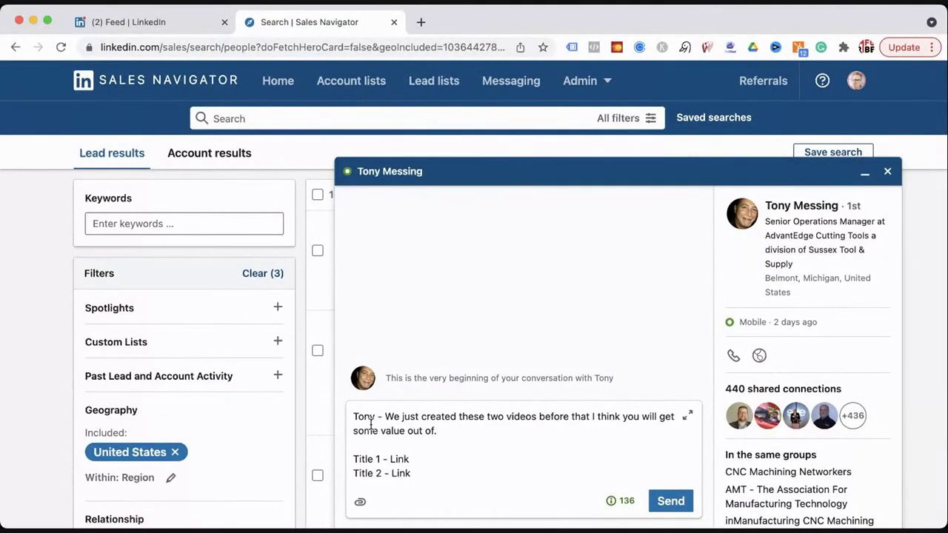
Close the first lead's draft without sending it and open a message to the second lead, a Vice President Sales.
click(887, 171)
click(552, 351)
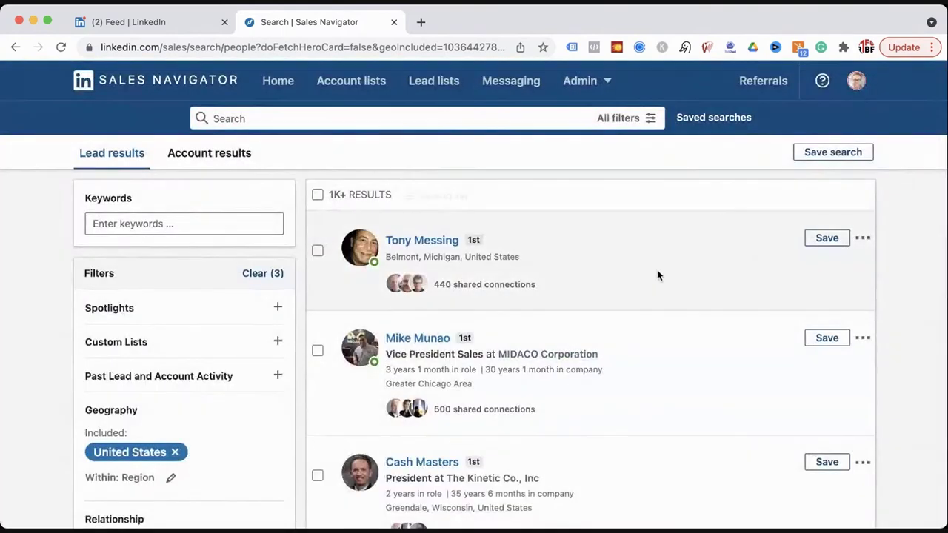
scroll(658, 275, down, 1)
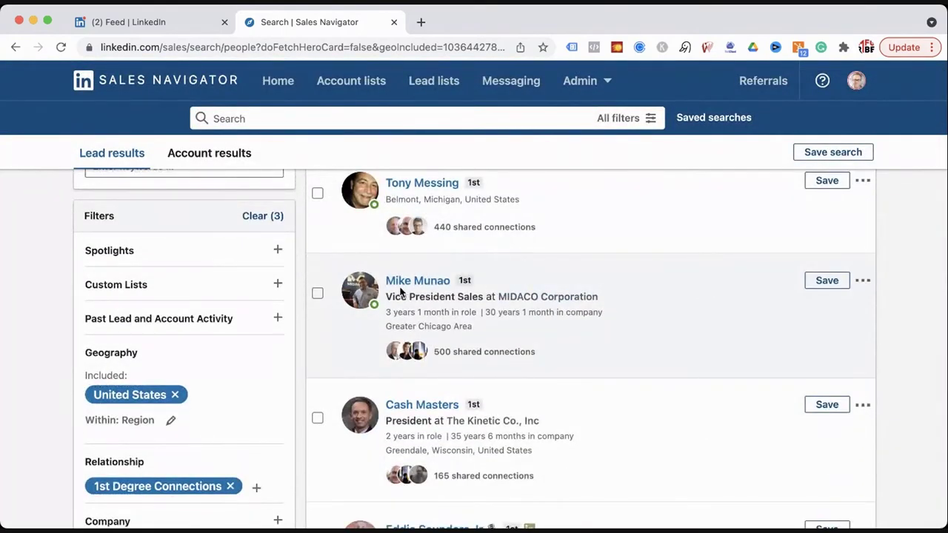
click(862, 280)
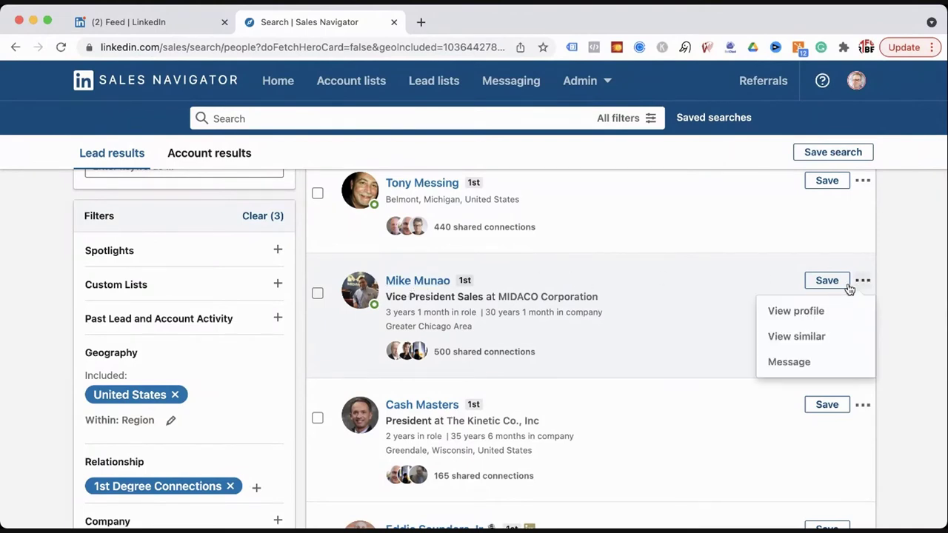
click(789, 361)
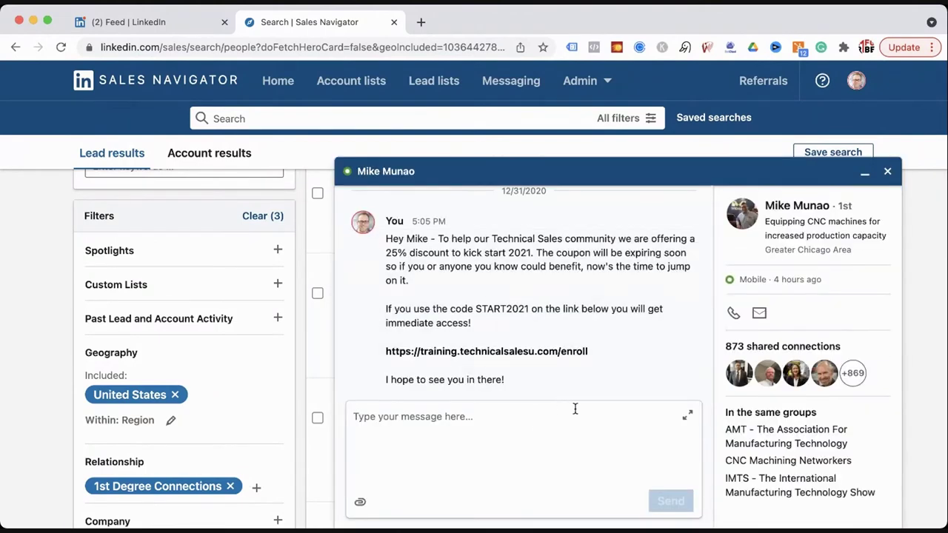
Close the open conversation, check the message history with the President at The Kinetic Co., Inc, and close that conversation too.
click(887, 171)
scroll(583, 314, down, 1)
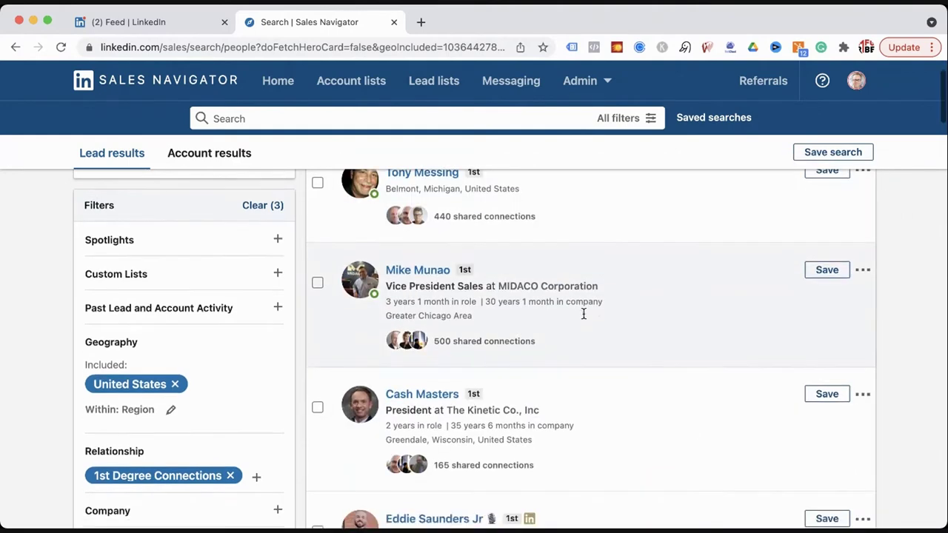
scroll(584, 314, down, 3)
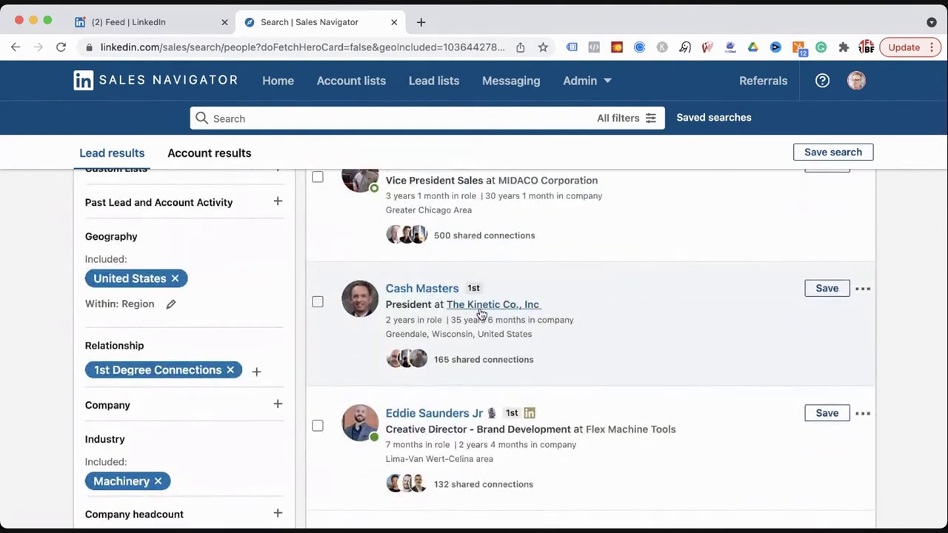
click(862, 289)
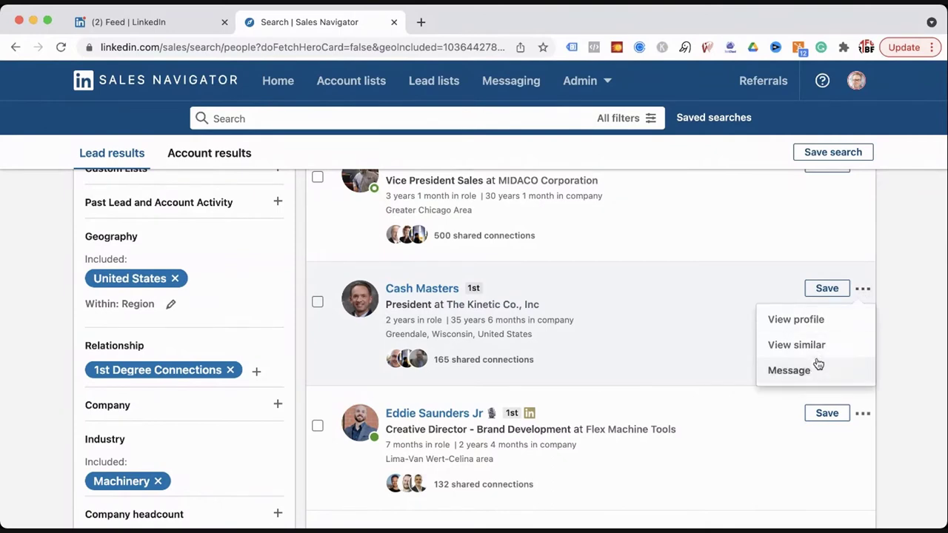
click(789, 369)
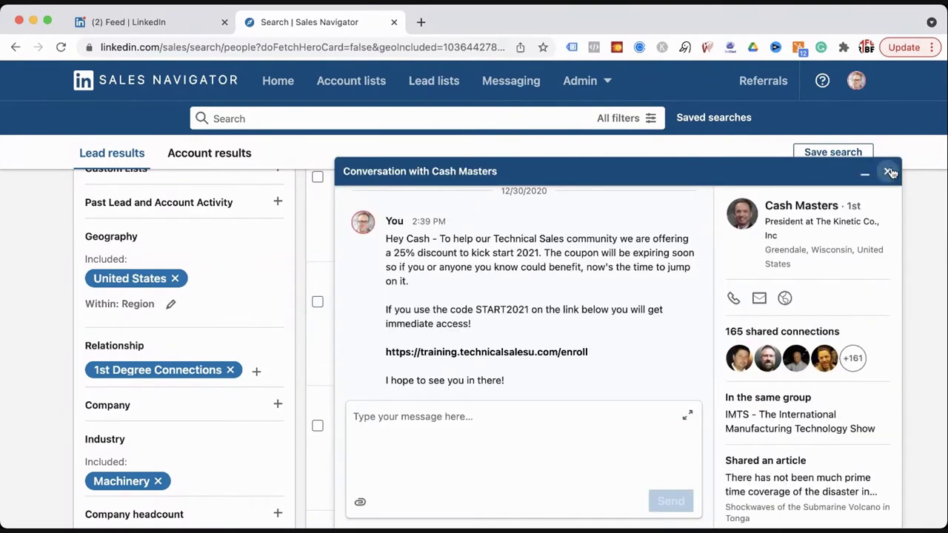
click(888, 172)
Look through the remaining 1st-degree machinery leads in the search results.
scroll(594, 345, down, 3)
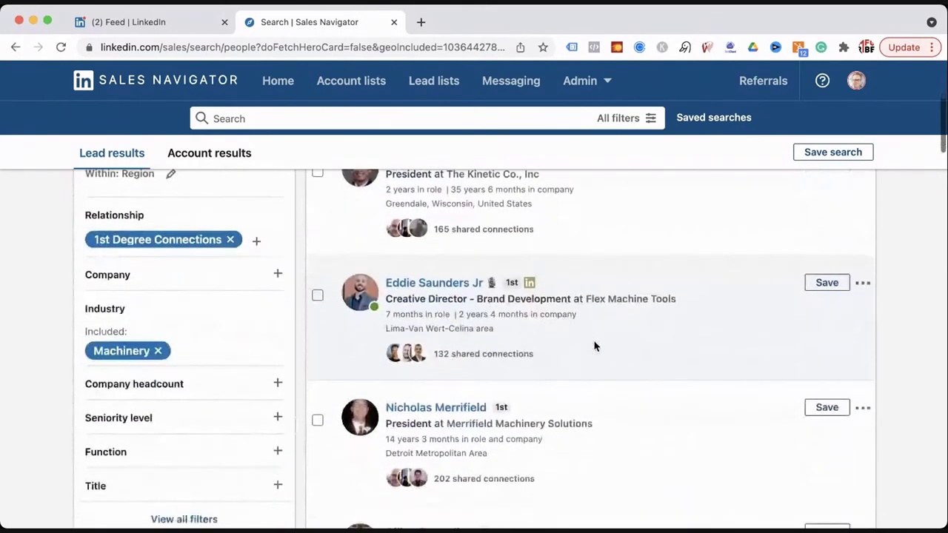
scroll(595, 344, down, 10)
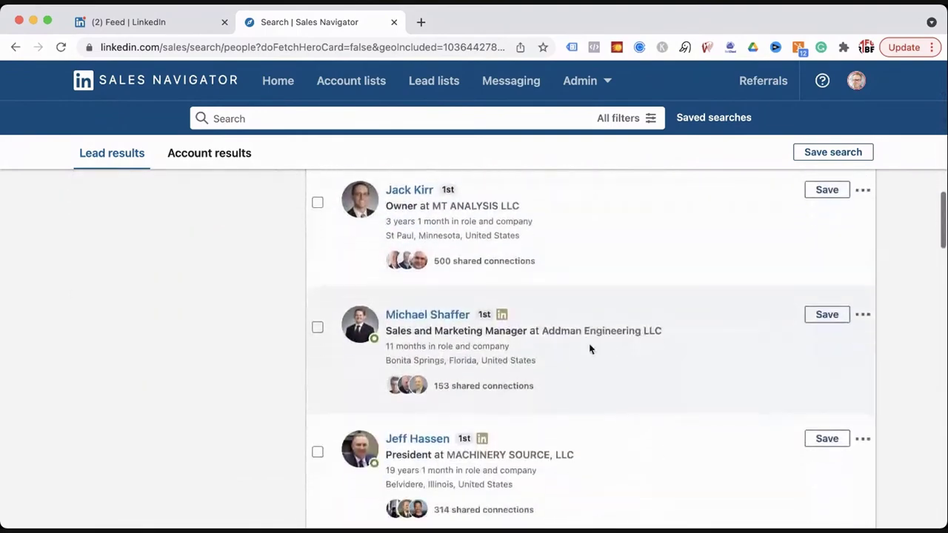
scroll(590, 349, down, 5)
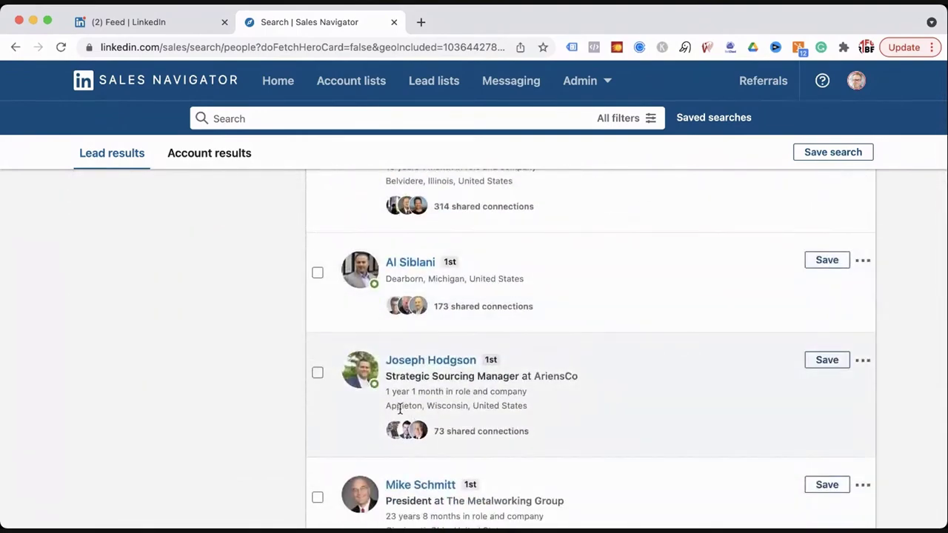
scroll(305, 419, up, 18)
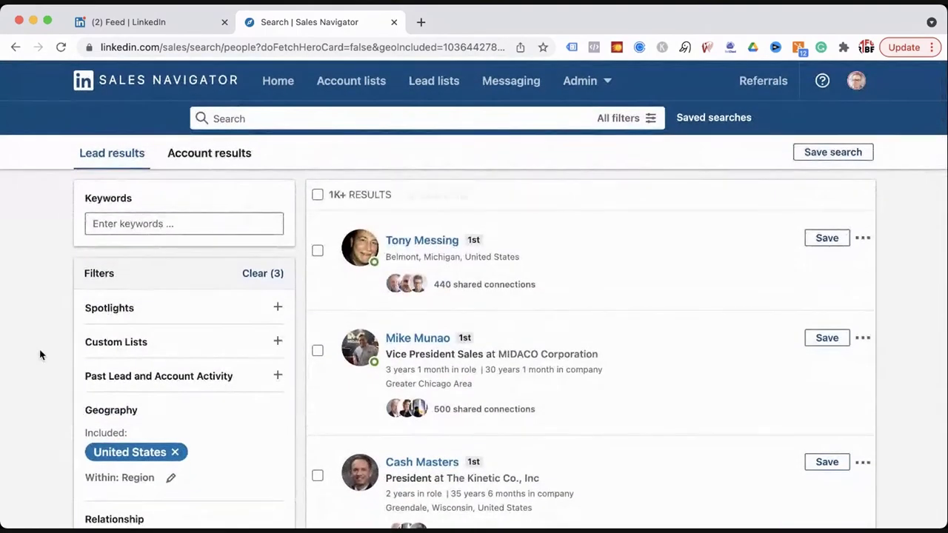
scroll(39, 353, down, 2)
scroll(39, 353, up, 2)
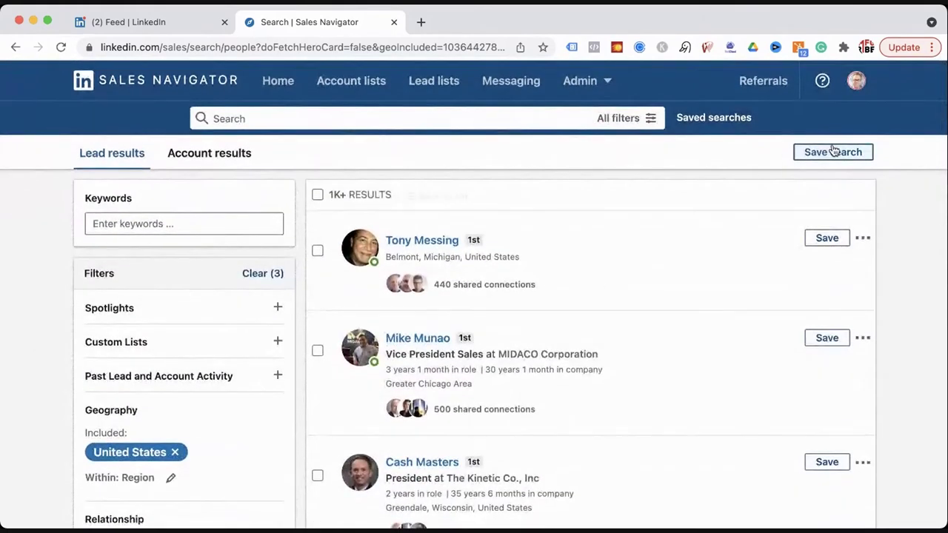
click(832, 152)
drag(380, 340, 241, 333)
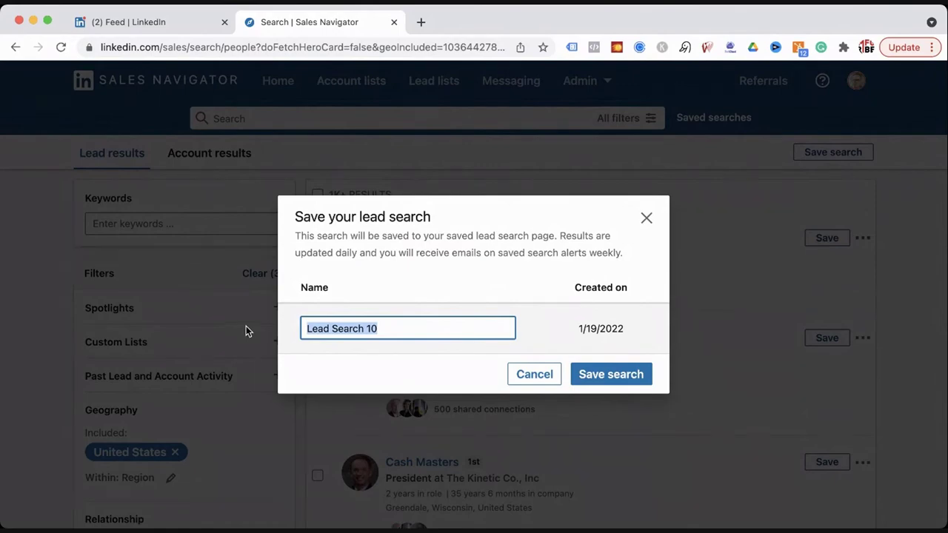
click(508, 374)
Save the current lead search under the name "Machinery - US, 1st Degree".
scroll(216, 373, down, 5)
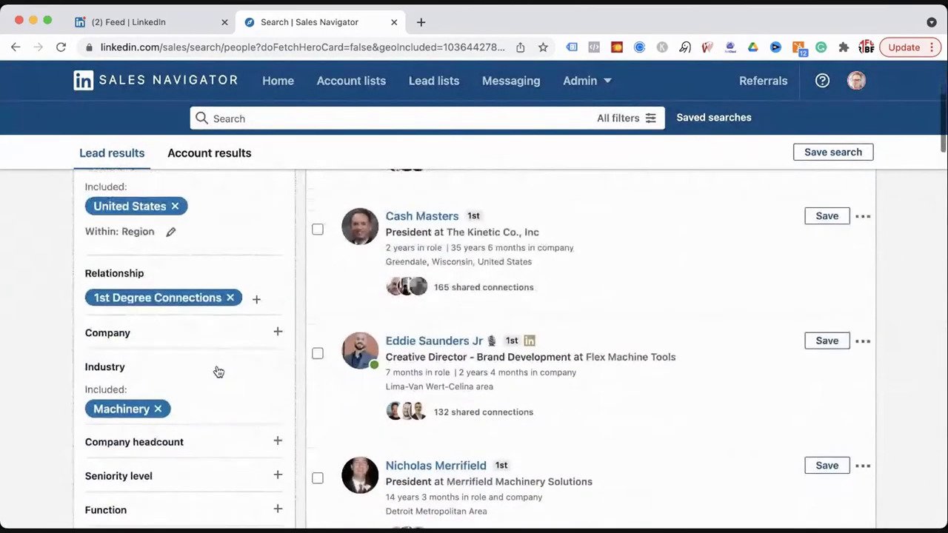
scroll(686, 174, up, 5)
scroll(686, 174, down, 1)
click(831, 155)
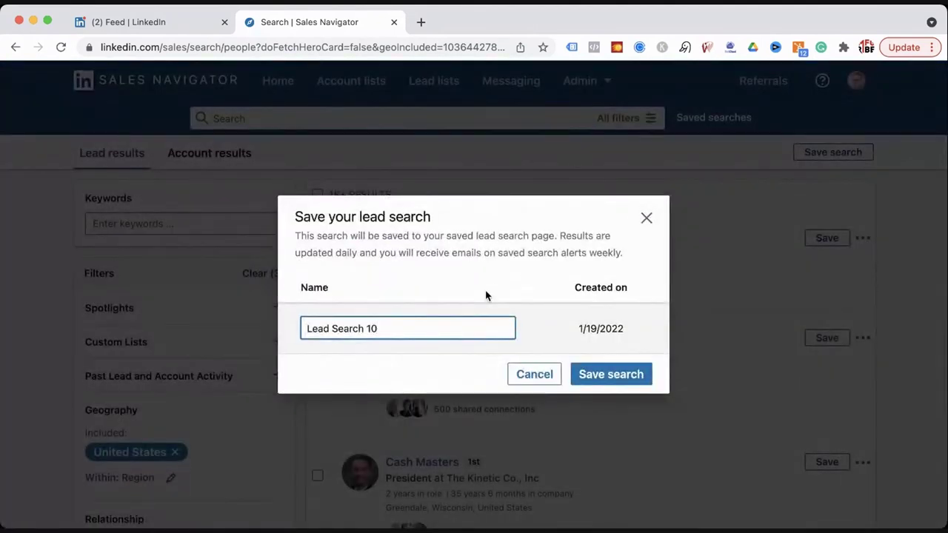
key(super+a)
text(Ma)
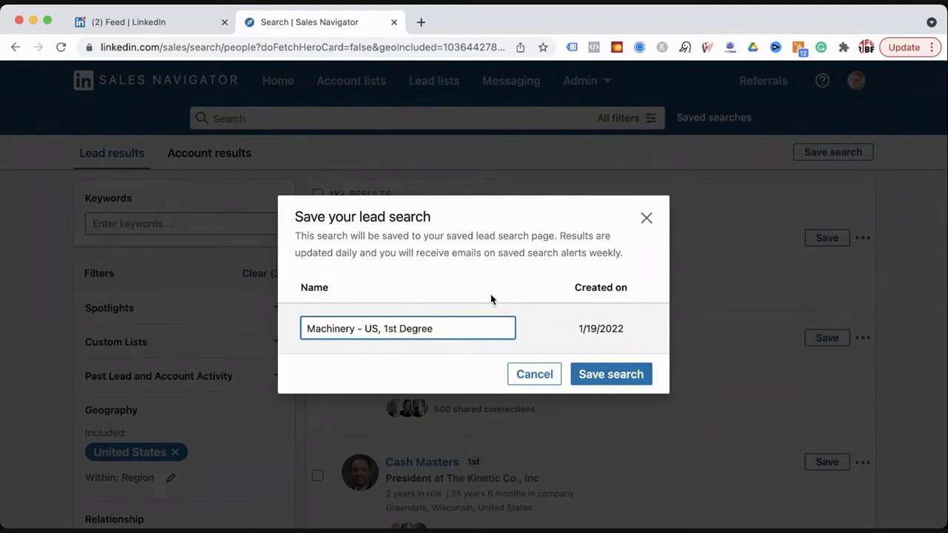
click(605, 373)
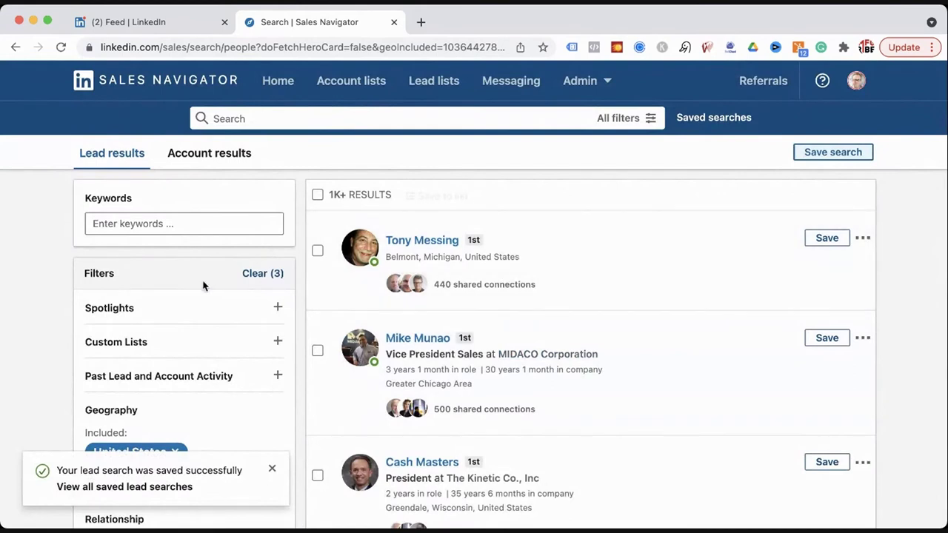
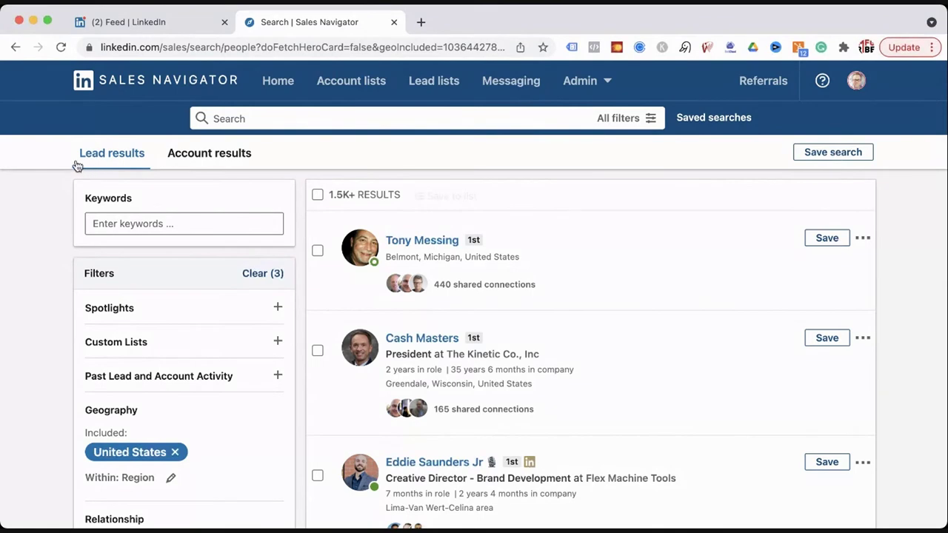
Switch the search from leads to account results and review the filters applied to it.
click(204, 157)
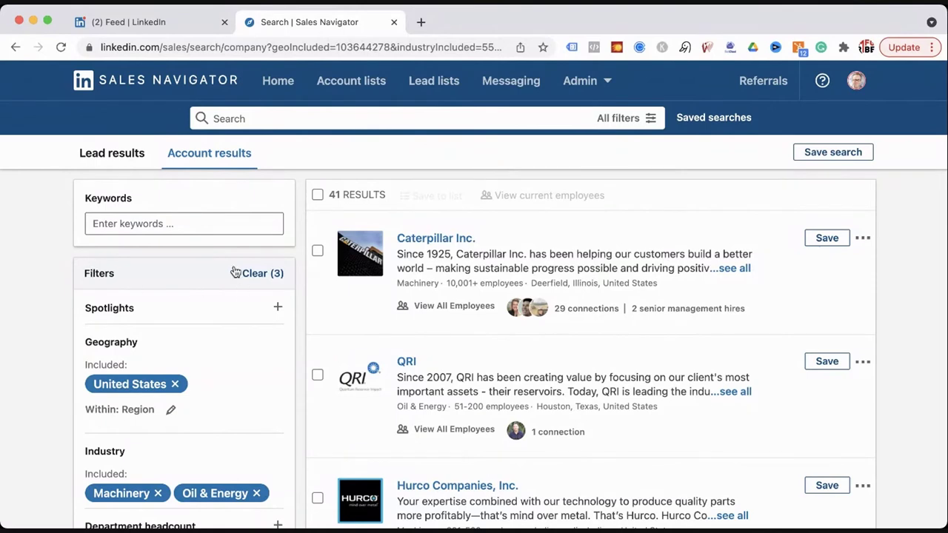
scroll(49, 297, down, 1)
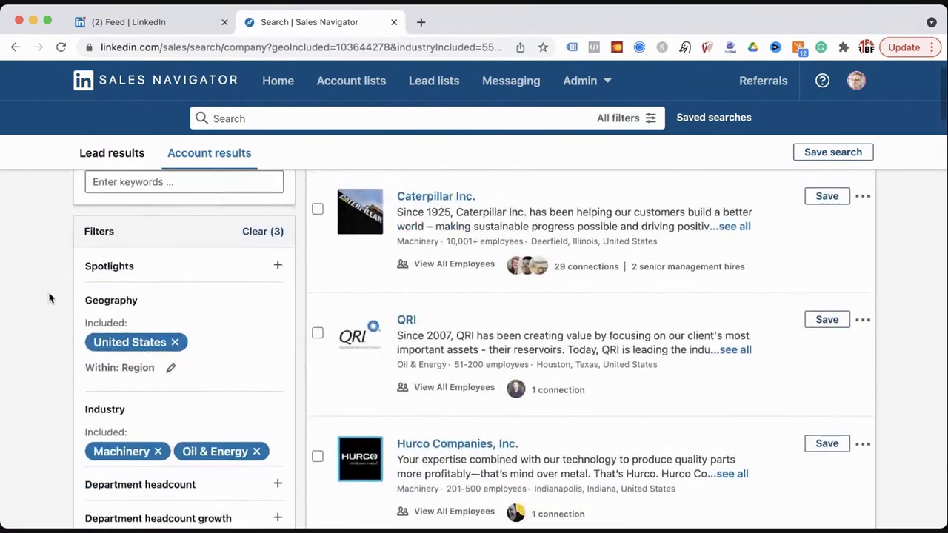
scroll(49, 297, up, 1)
scroll(74, 328, down, 3)
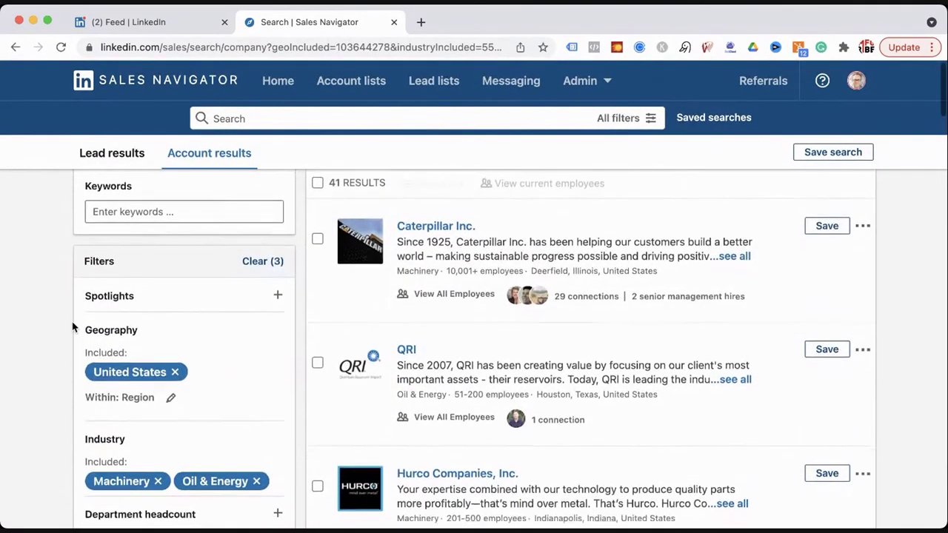
scroll(140, 299, down, 1)
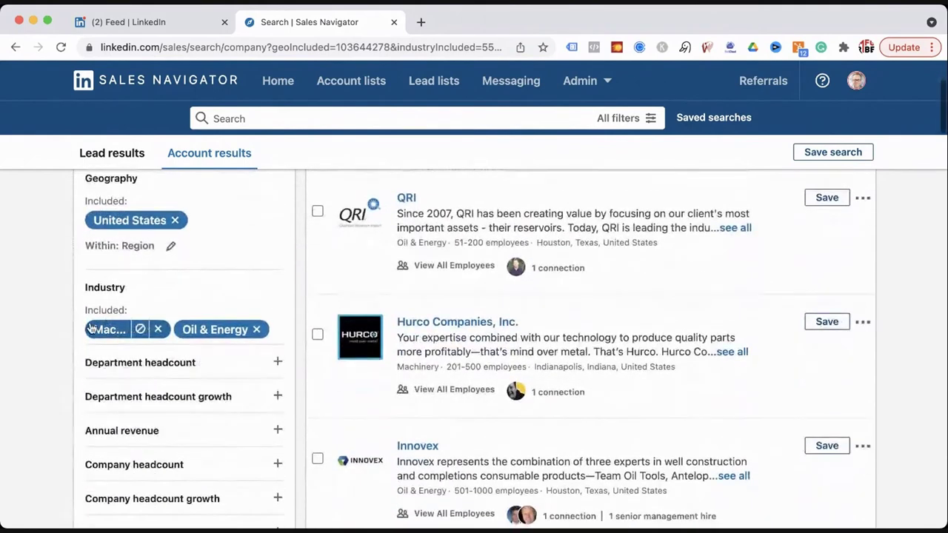
click(286, 329)
scroll(140, 367, down, 1)
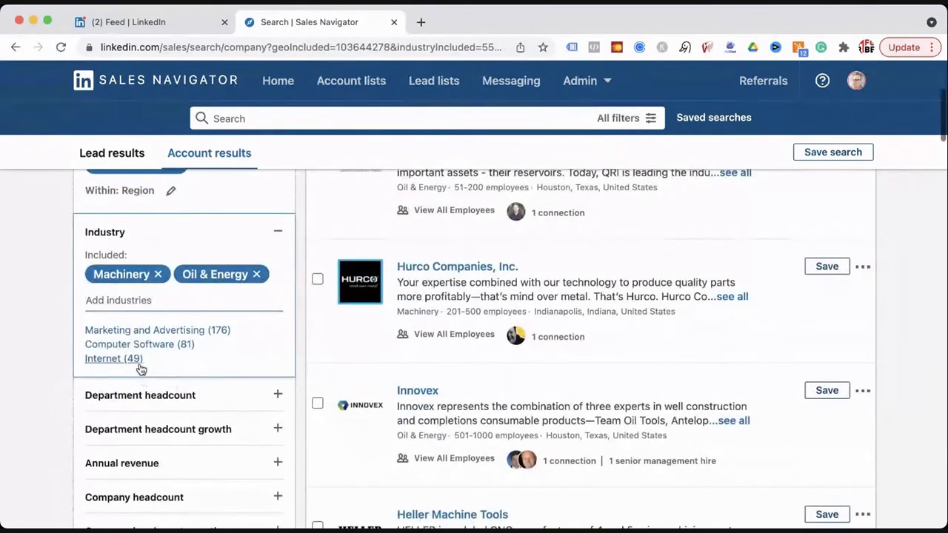
scroll(93, 361, up, 1)
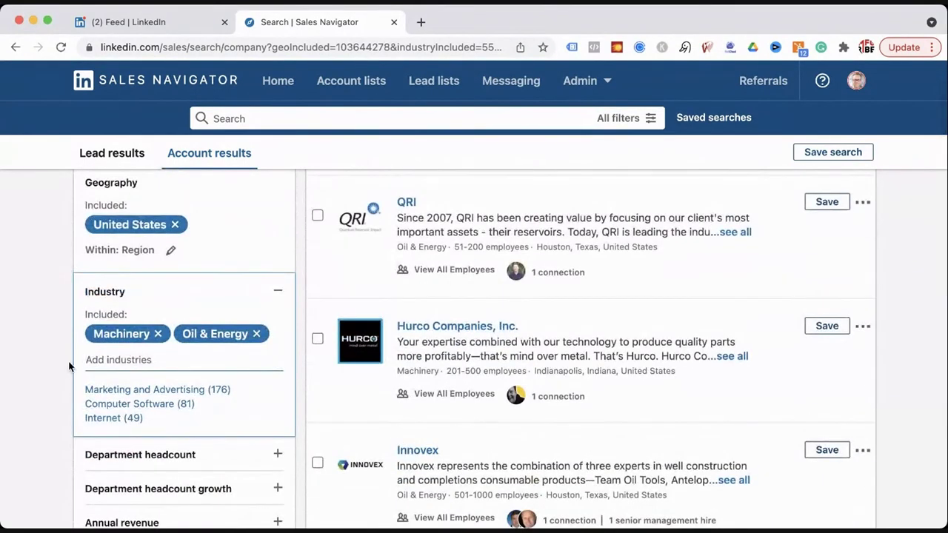
click(69, 365)
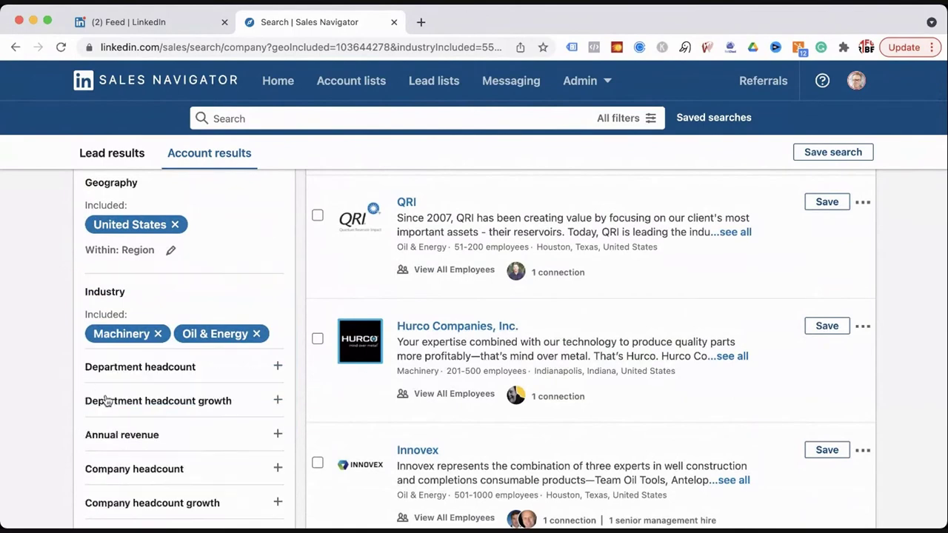
Remove the Oil & Energy and Machinery industries from the account search filters.
click(175, 310)
scroll(59, 323, down, 1)
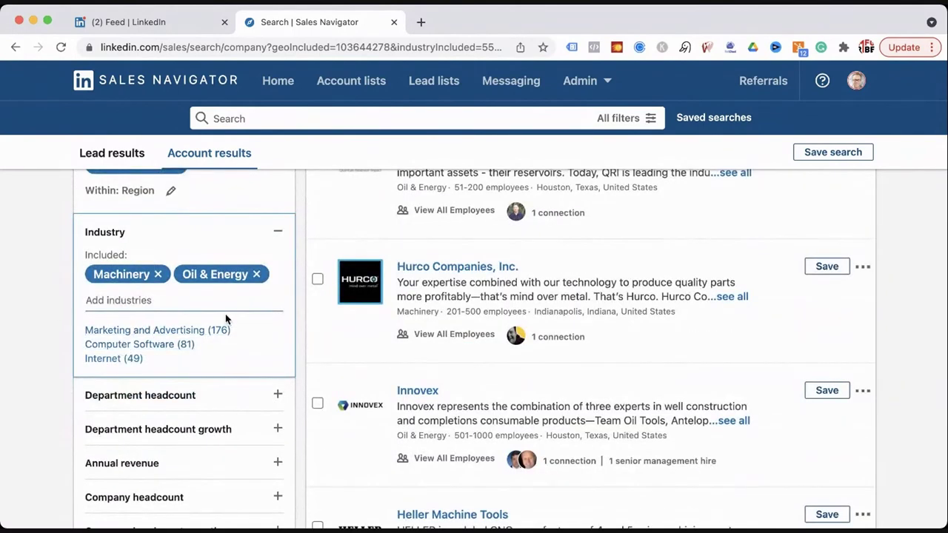
click(257, 274)
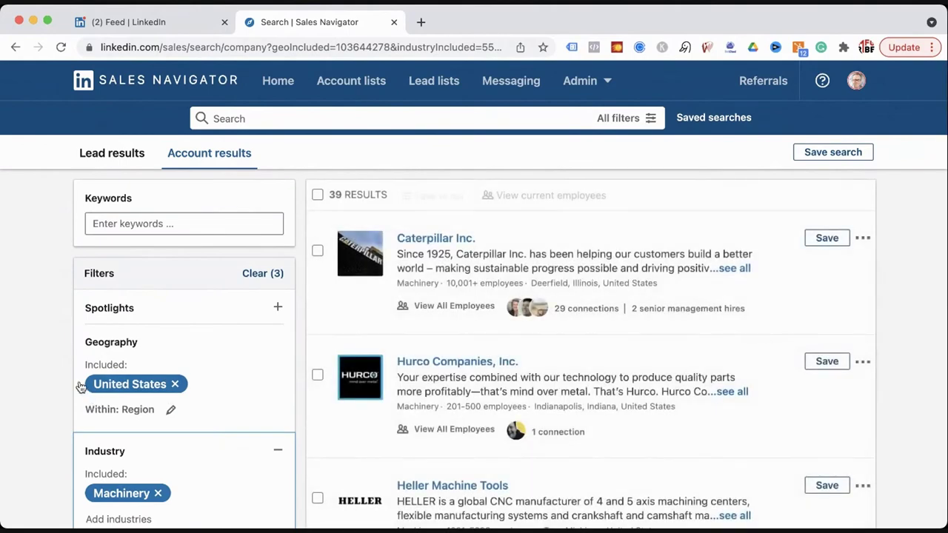
scroll(80, 387, down, 3)
click(159, 279)
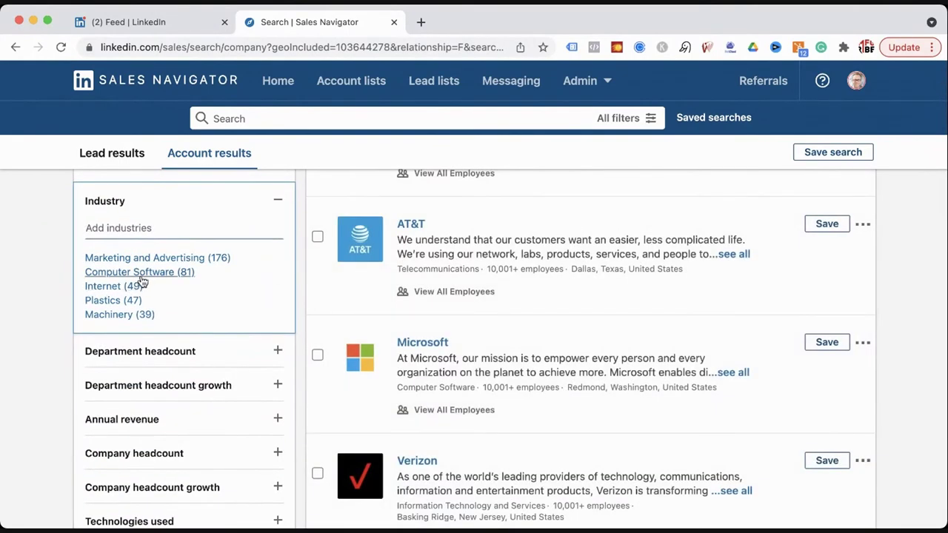
text(a)
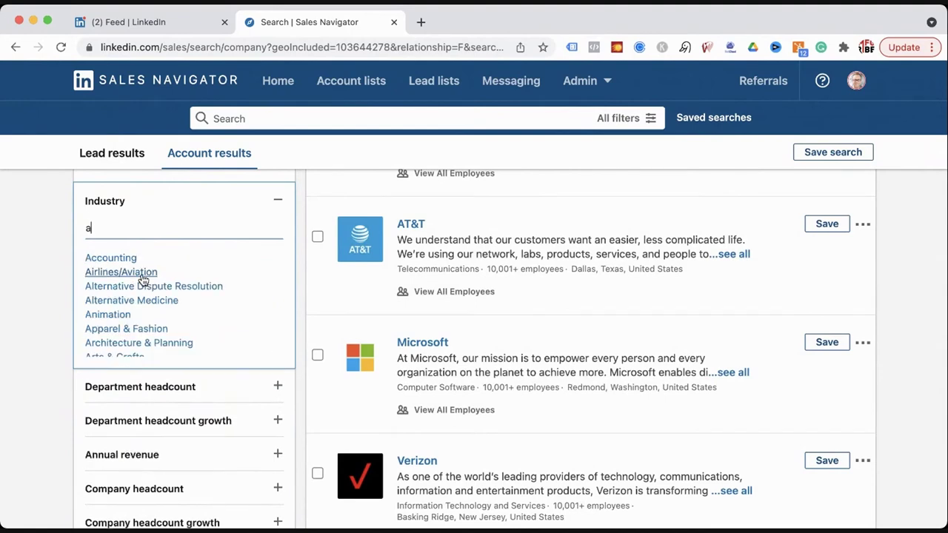
click(71, 231)
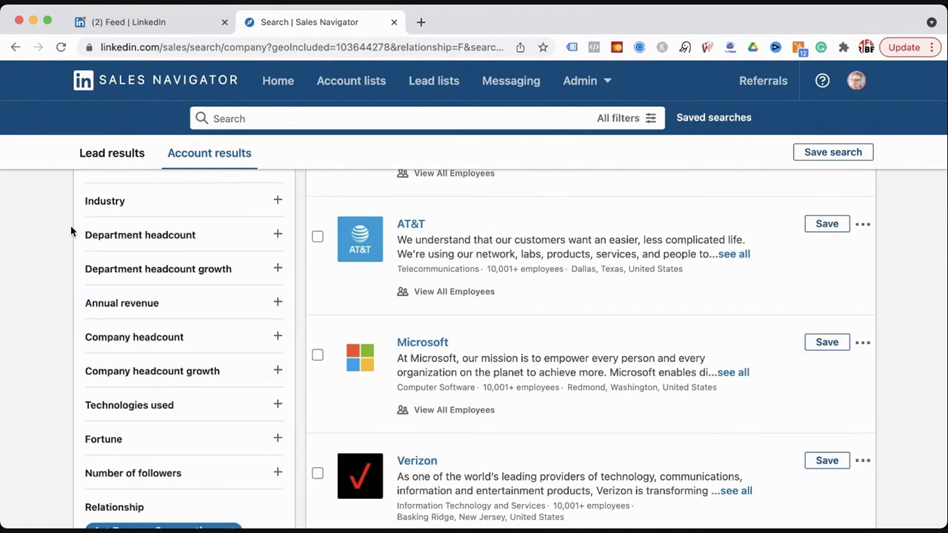
scroll(118, 280, up, 3)
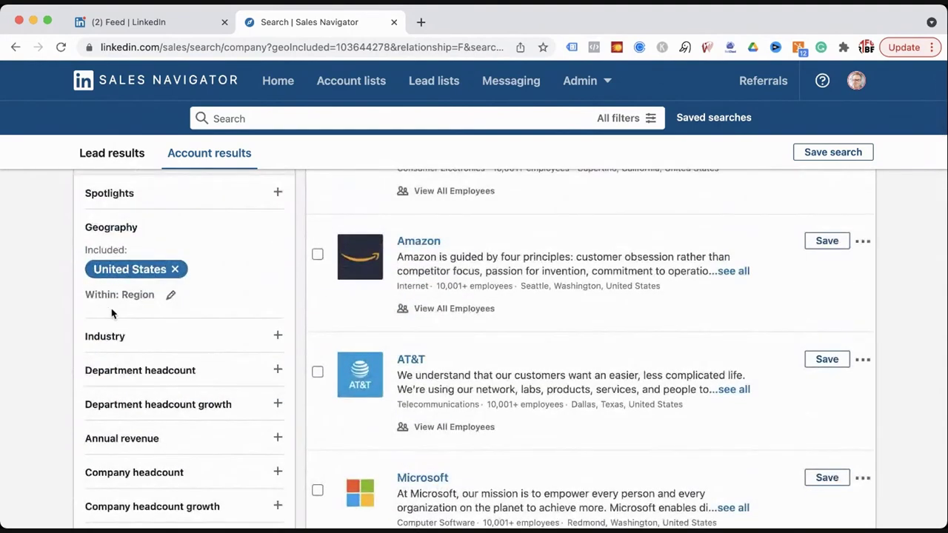
Filter the account search by the Airlines/Aviation industry.
click(161, 337)
scroll(45, 300, down, 2)
scroll(117, 325, down, 1)
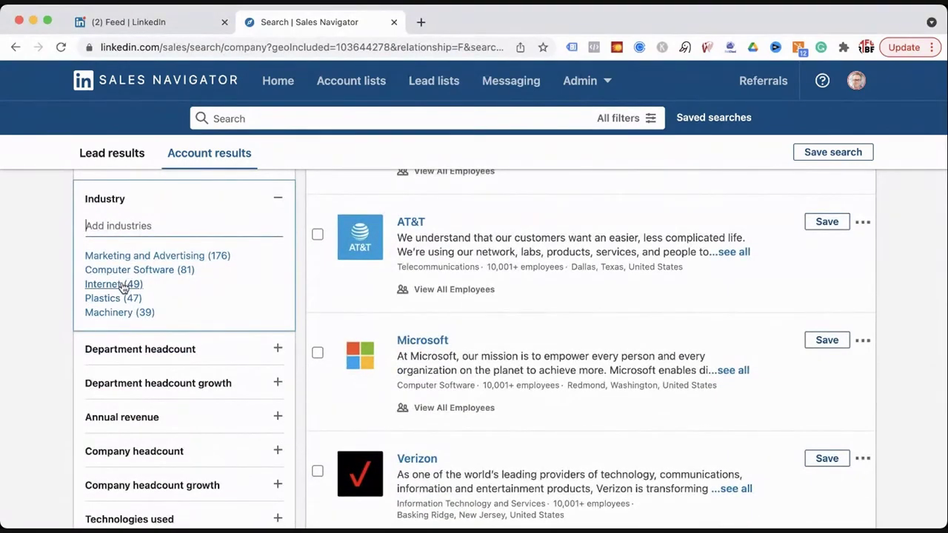
text(a)
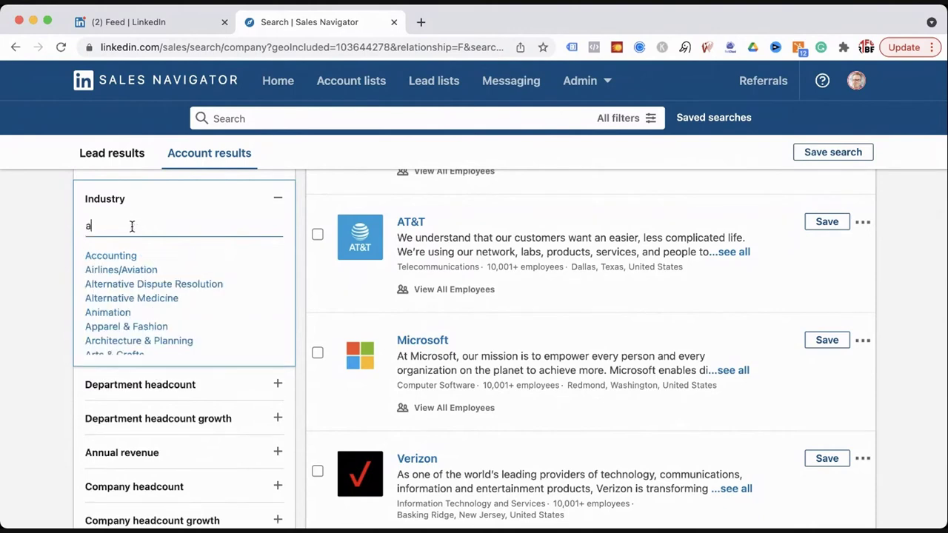
click(128, 271)
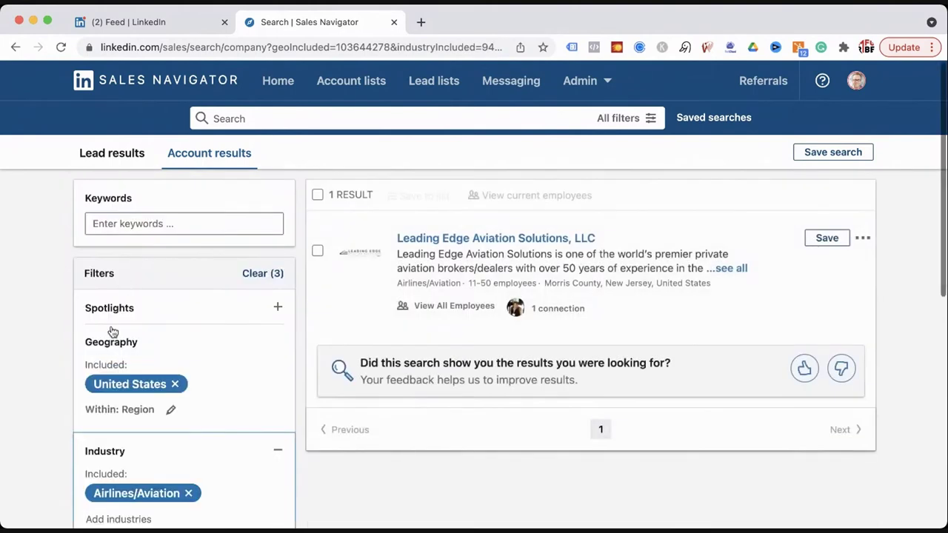
Add Aviation & Aerospace as a second industry in the account search filter.
scroll(55, 363, down, 4)
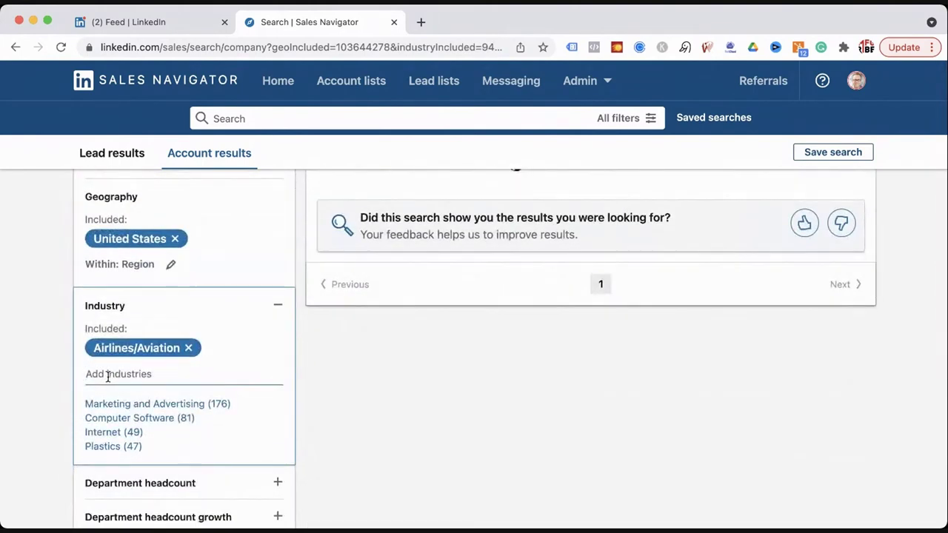
text(a)
scroll(38, 393, down, 2)
scroll(109, 394, down, 2)
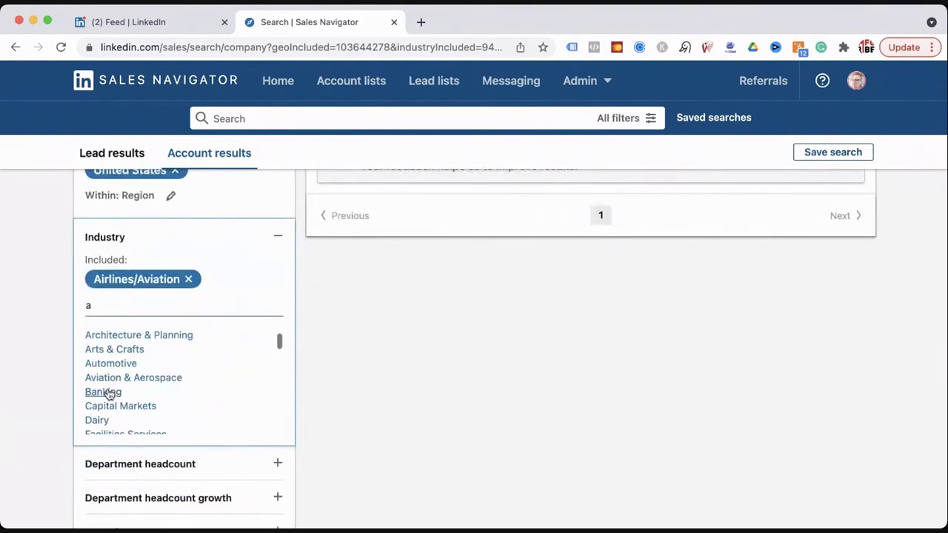
click(139, 380)
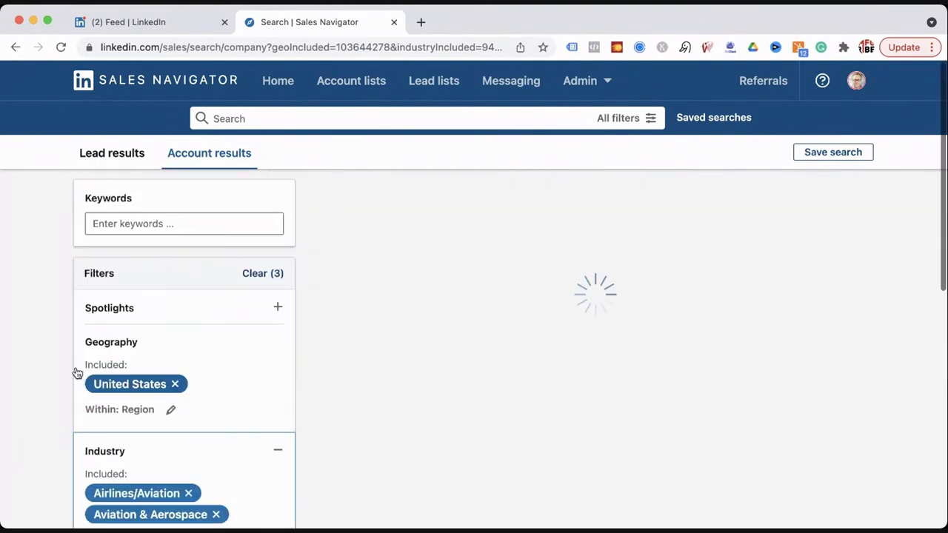
scroll(74, 377, down, 3)
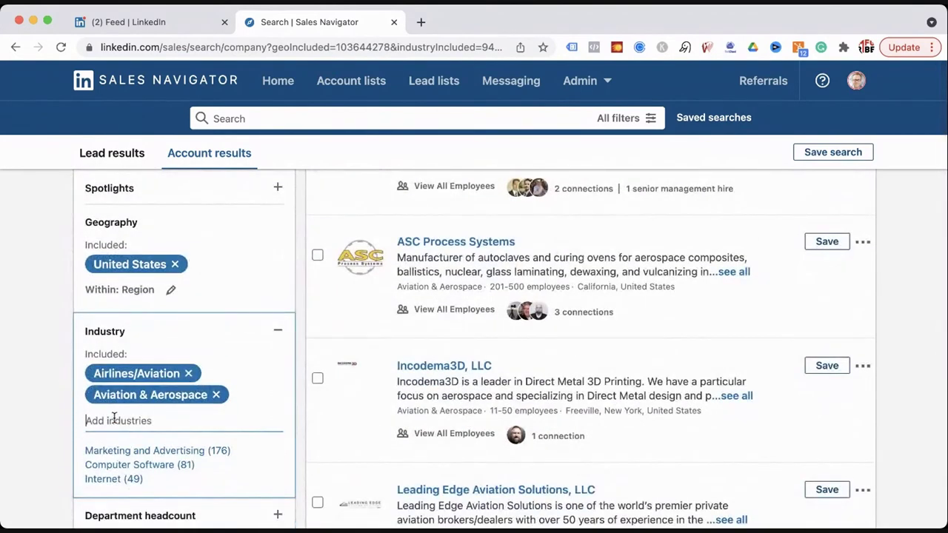
Add Biotechnology and Electrical/Electronic Manufacturing to the included industries of the account search.
text(b)
scroll(57, 393, down, 2)
click(110, 399)
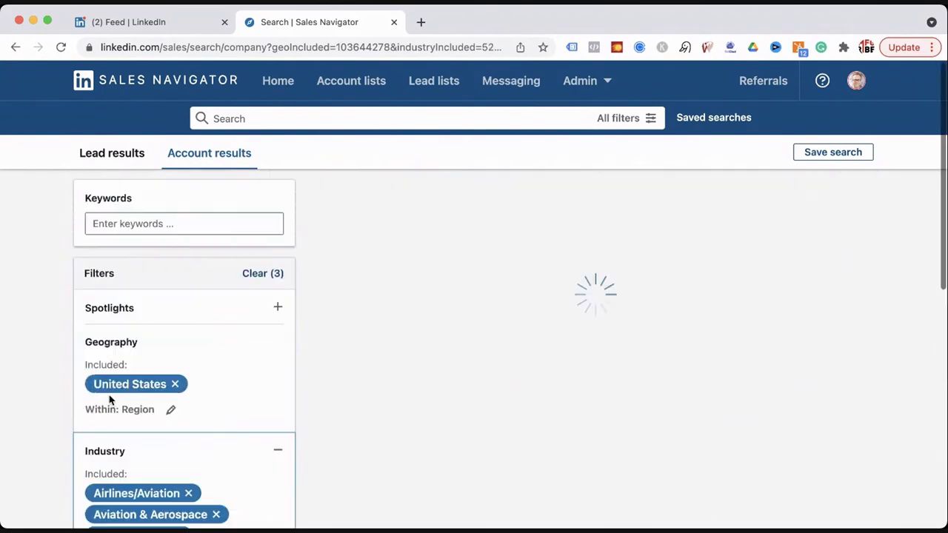
scroll(74, 381, down, 4)
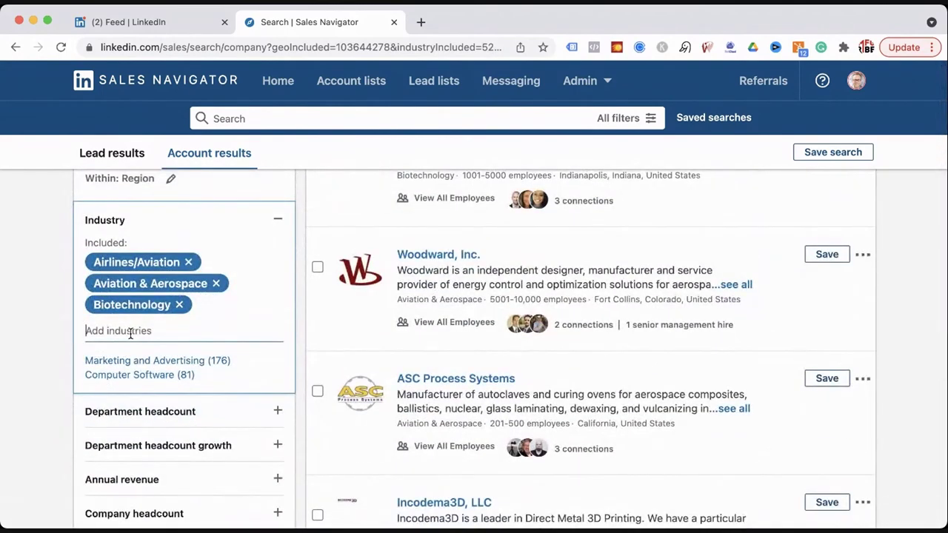
text(e)
click(128, 393)
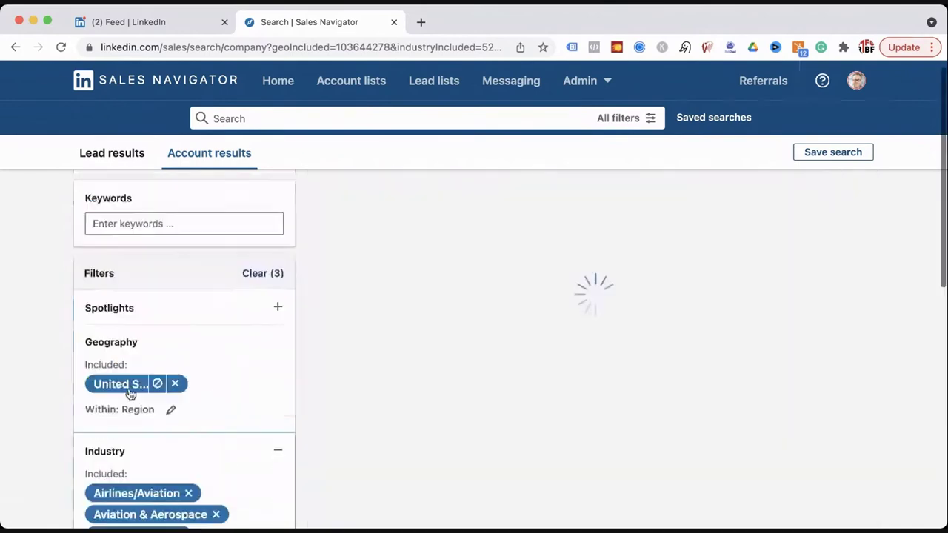
Add Chemicals to the included industries of the account search.
scroll(61, 395, down, 4)
click(111, 390)
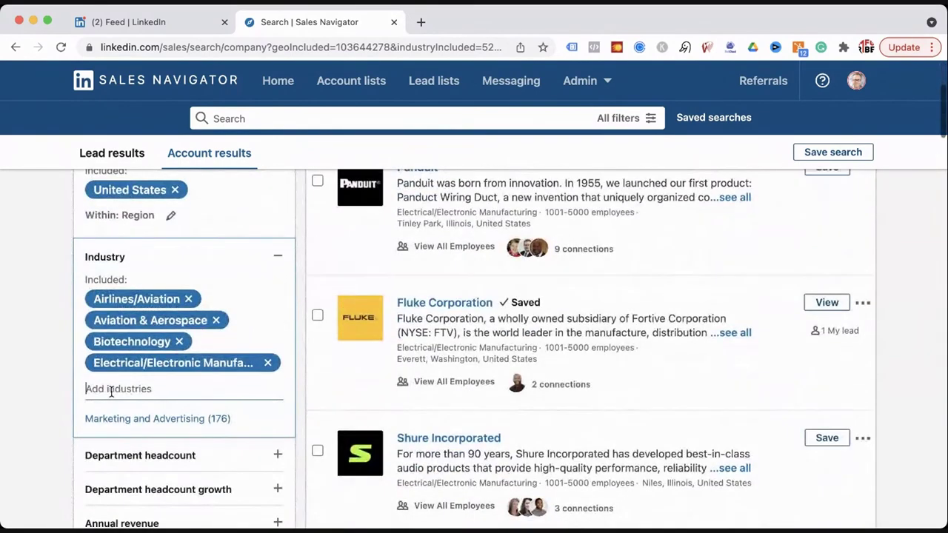
text(c)
click(109, 432)
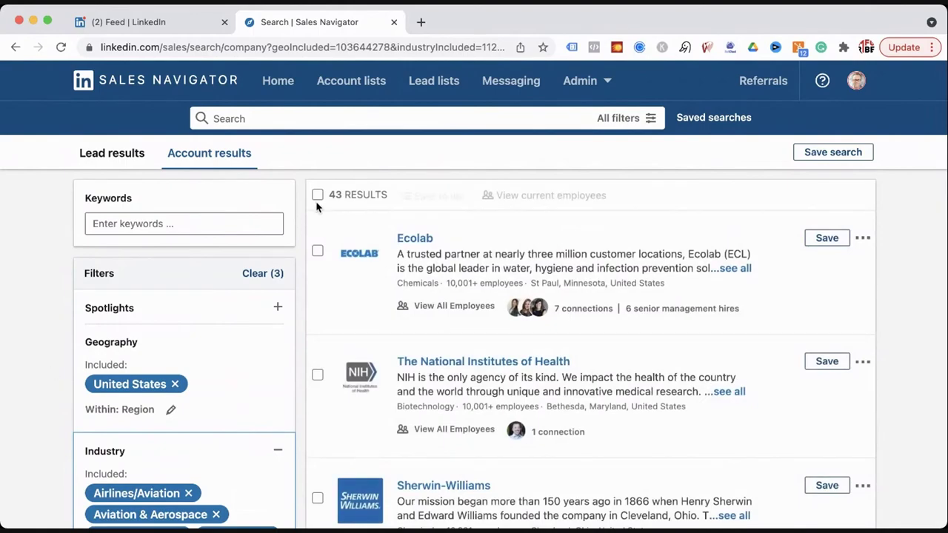
Remove the 1st Degree Connections relationship filter from the account search and view the updated results.
scroll(59, 374, down, 10)
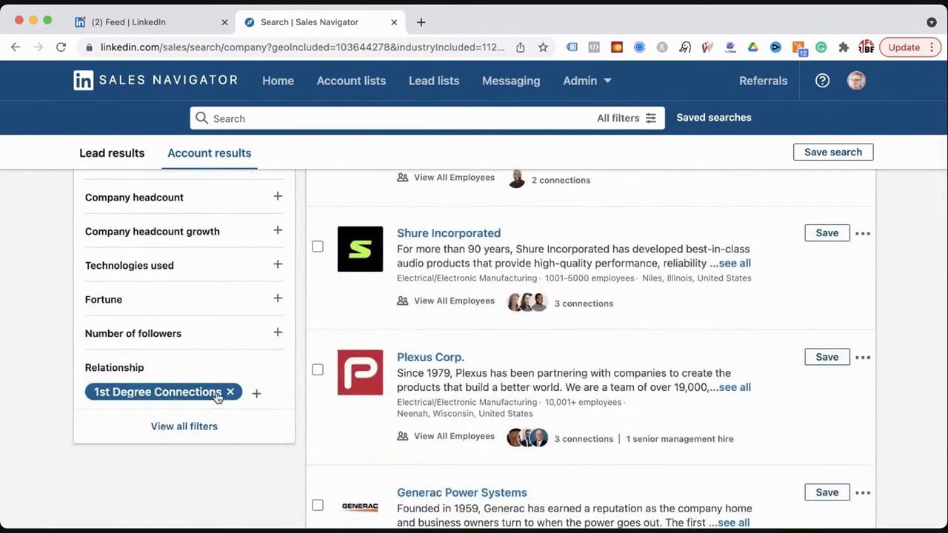
click(232, 393)
scroll(68, 333, down, 5)
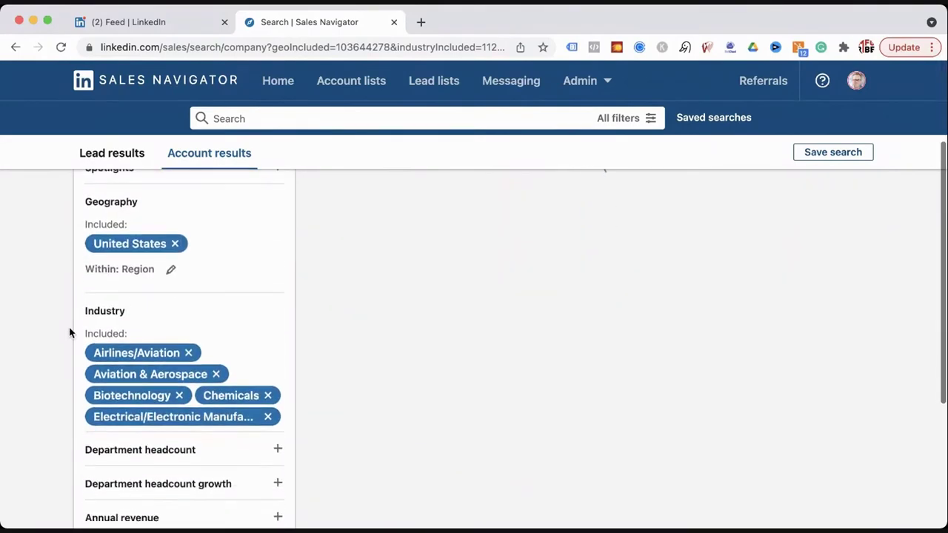
scroll(69, 332, up, 10)
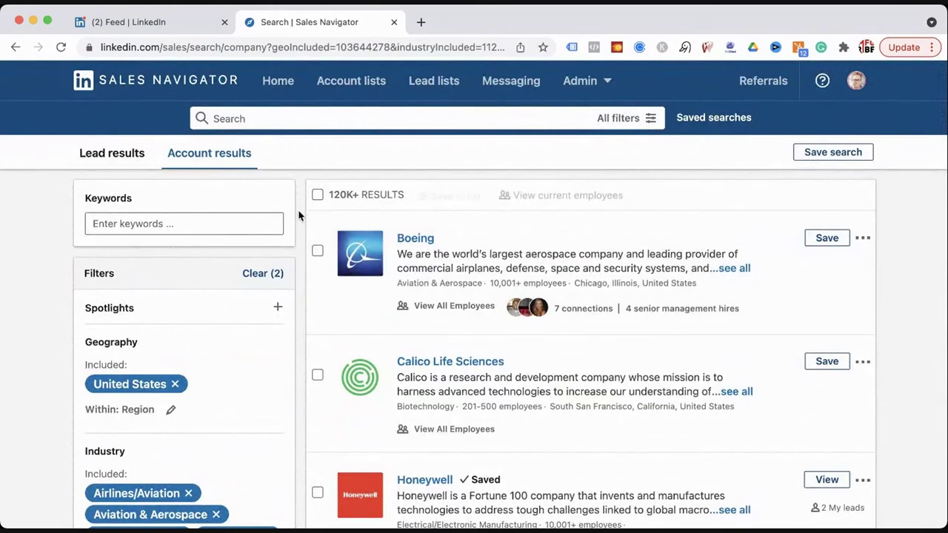
Examine the full list of industries available for the account search's industry filter.
scroll(98, 367, down, 3)
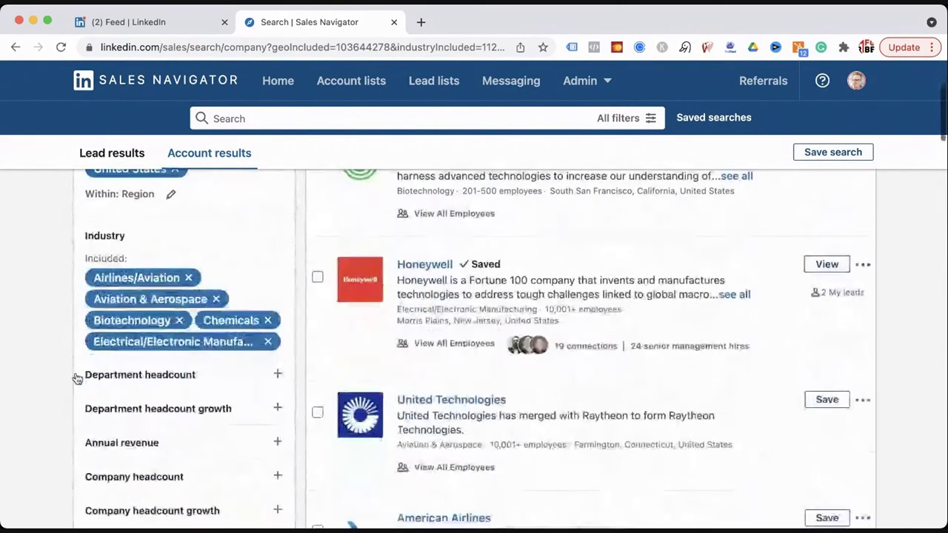
click(220, 262)
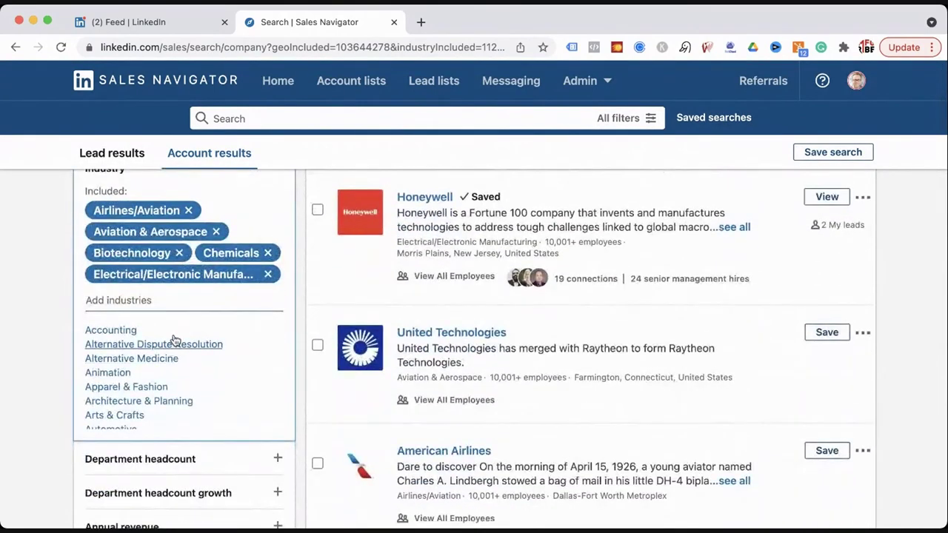
scroll(156, 380, down, 10)
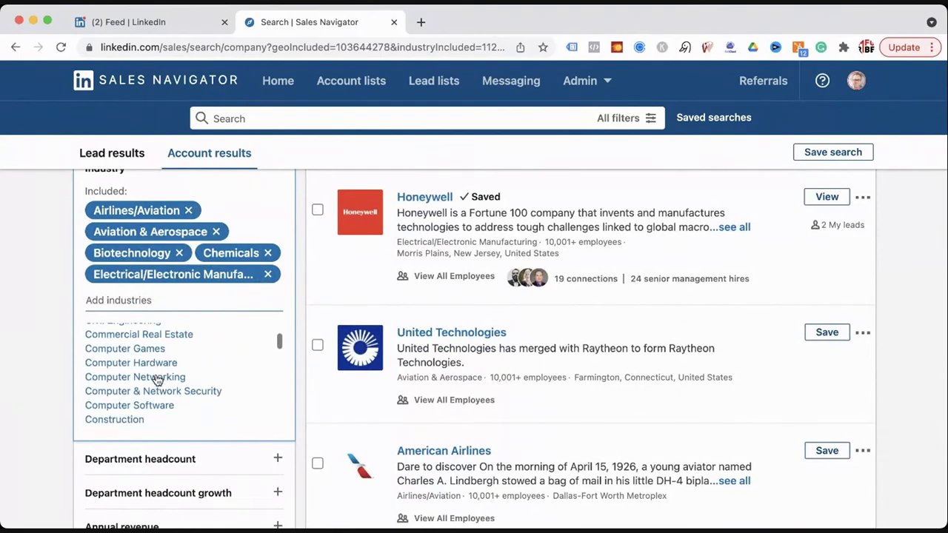
scroll(156, 380, down, 15)
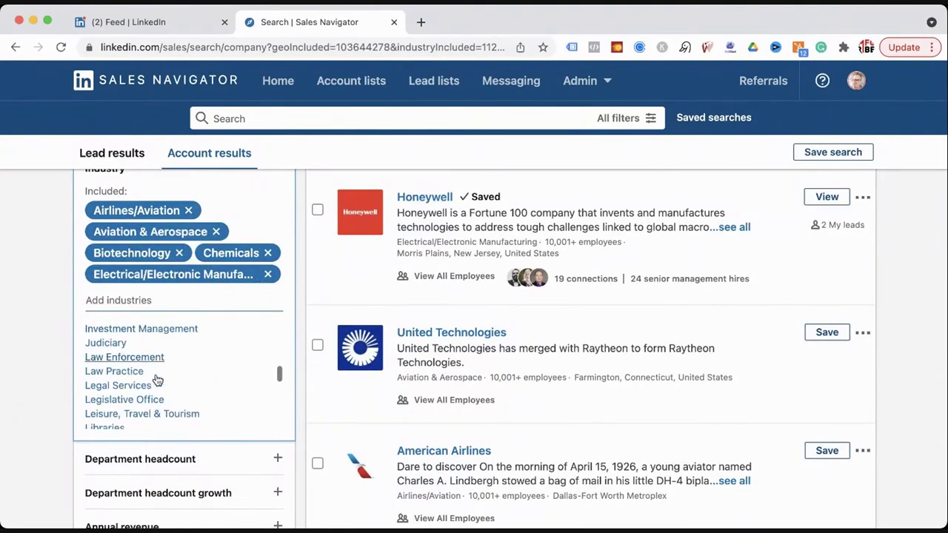
scroll(156, 380, down, 5)
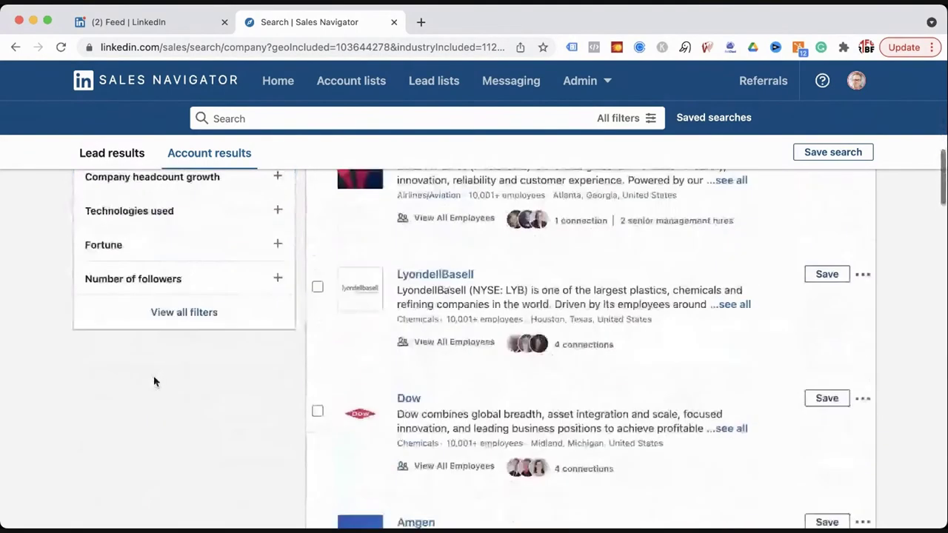
scroll(155, 381, up, 5)
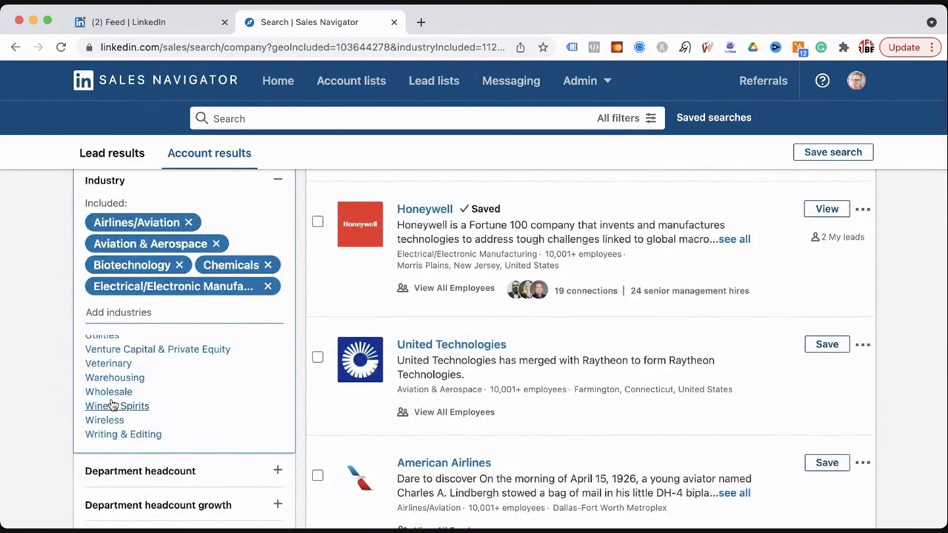
scroll(53, 391, up, 5)
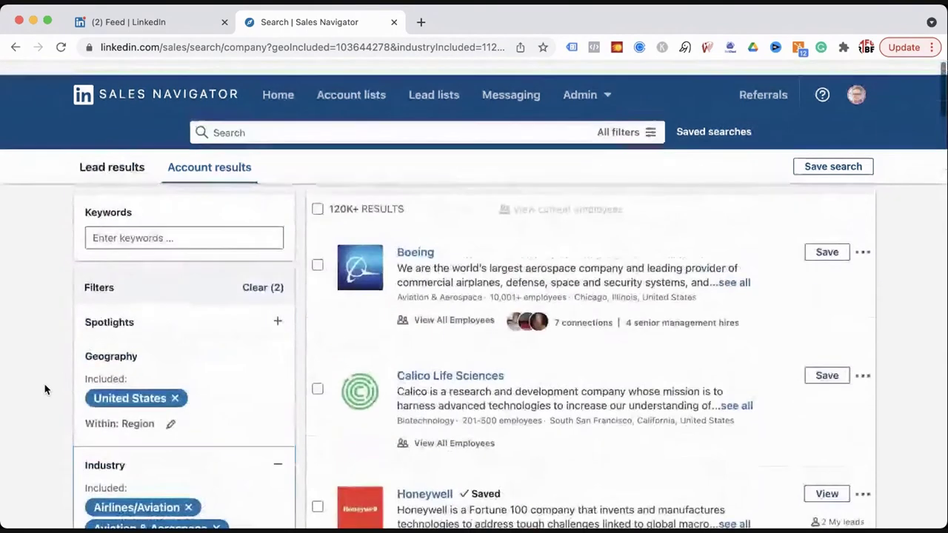
Remove Aviation & Aerospace, Airlines/Aviation, Biotechnology and Chemicals from the industry filter, keeping only Electrical/Electronic Manufacturing.
scroll(59, 370, down, 3)
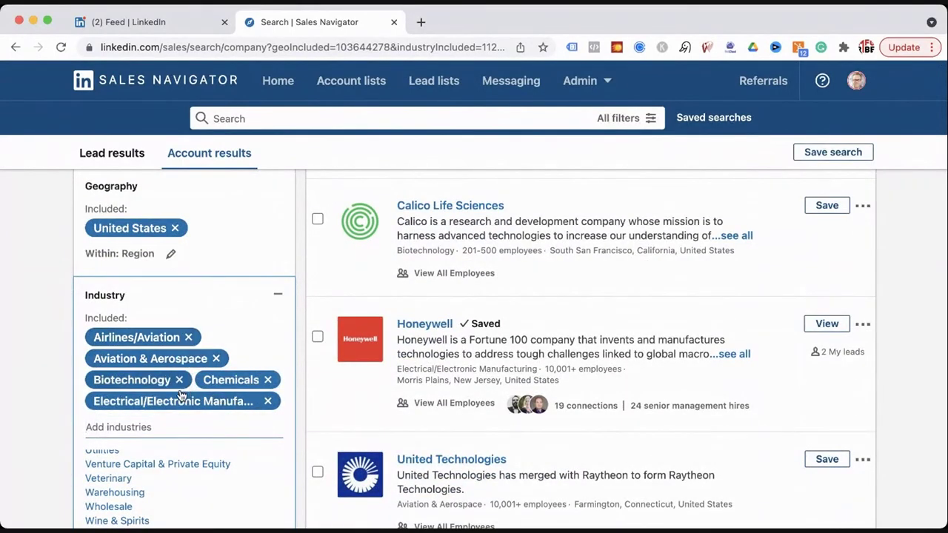
click(214, 359)
scroll(179, 354, down, 3)
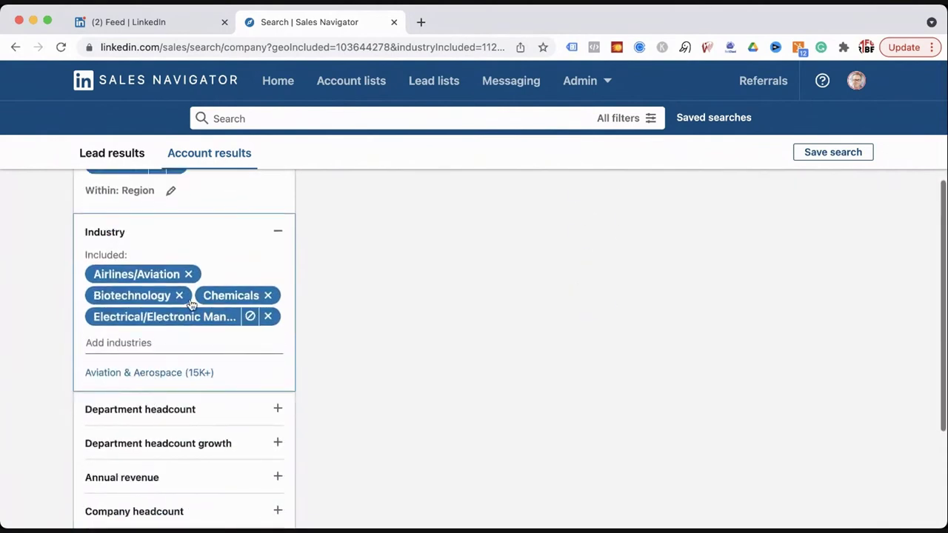
click(189, 273)
scroll(178, 363, down, 3)
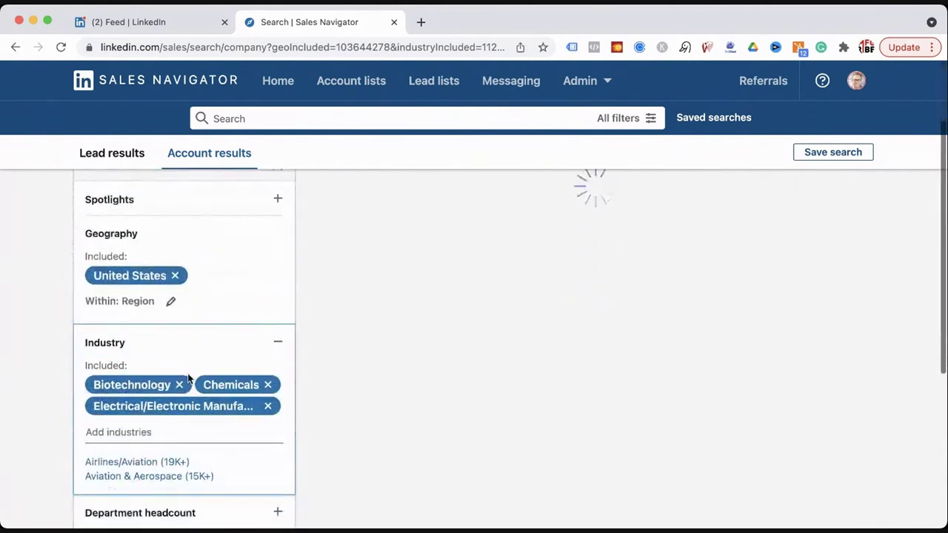
click(180, 382)
scroll(155, 381, down, 3)
click(159, 332)
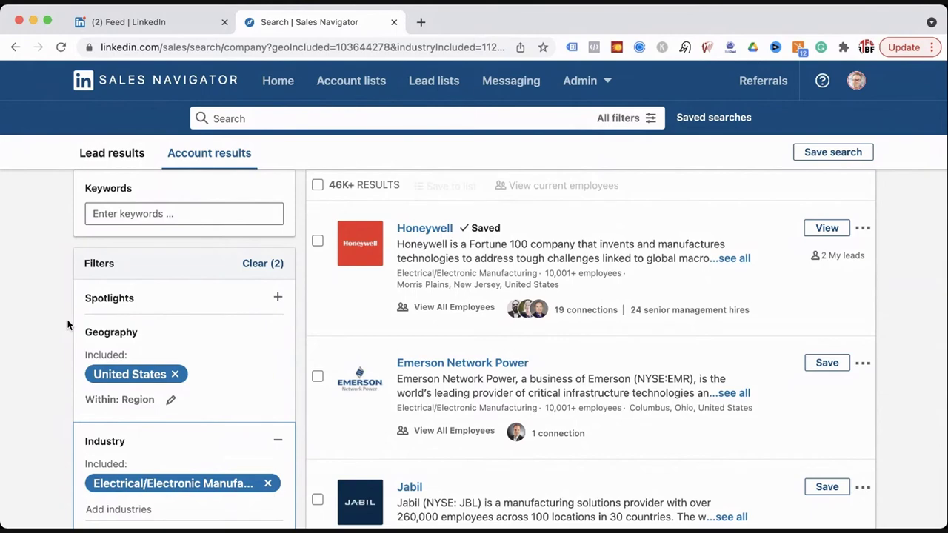
Examine the annual revenue range options in the account search filters, leaving them unset.
scroll(68, 324, down, 6)
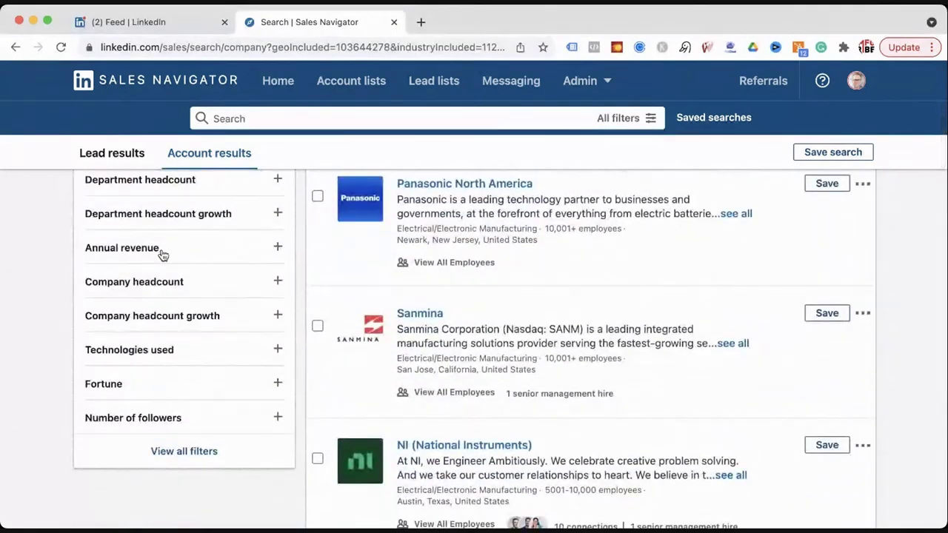
click(180, 254)
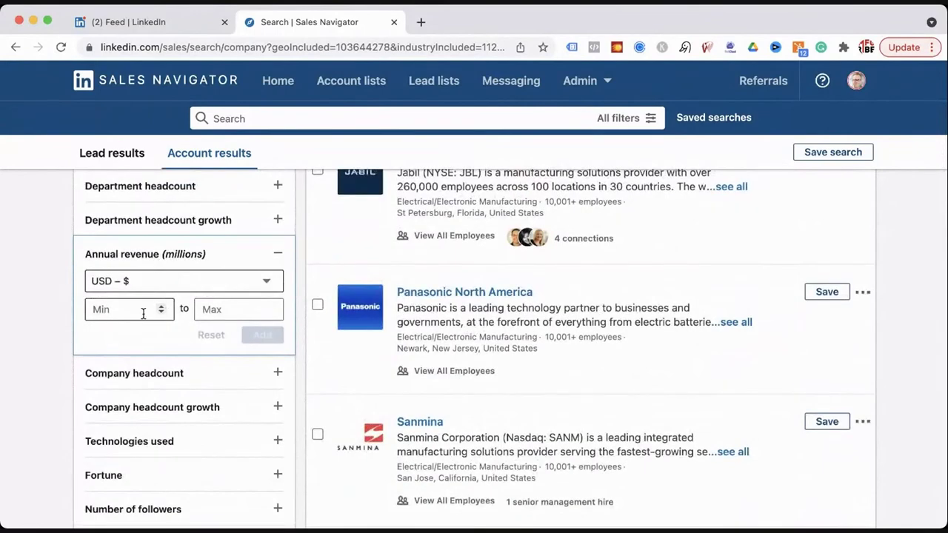
click(278, 256)
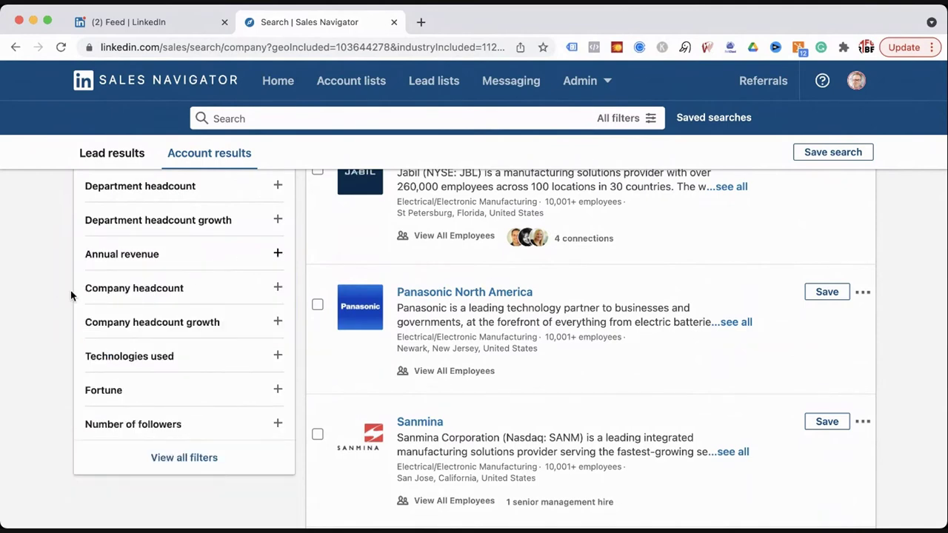
Filter the account search by a company headcount of 501-1000.
click(207, 292)
scroll(111, 326, down, 2)
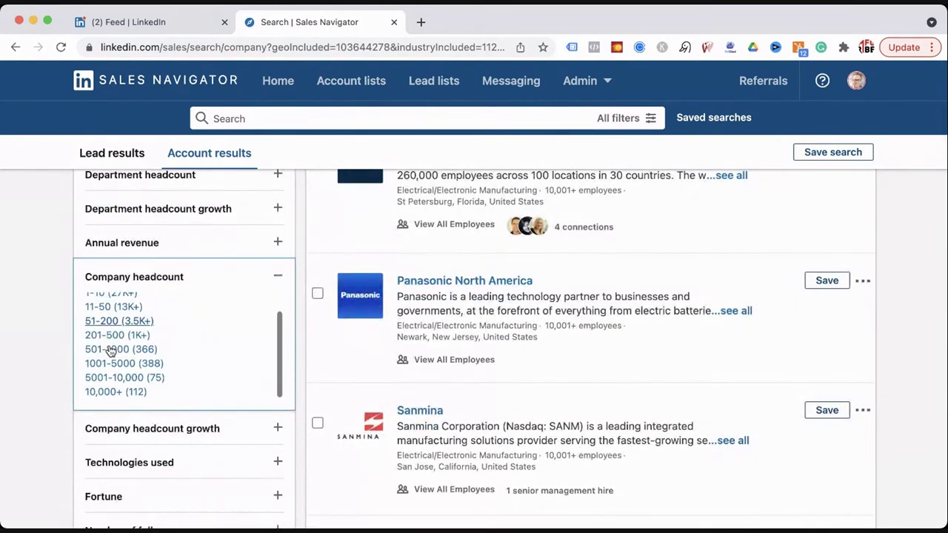
click(114, 349)
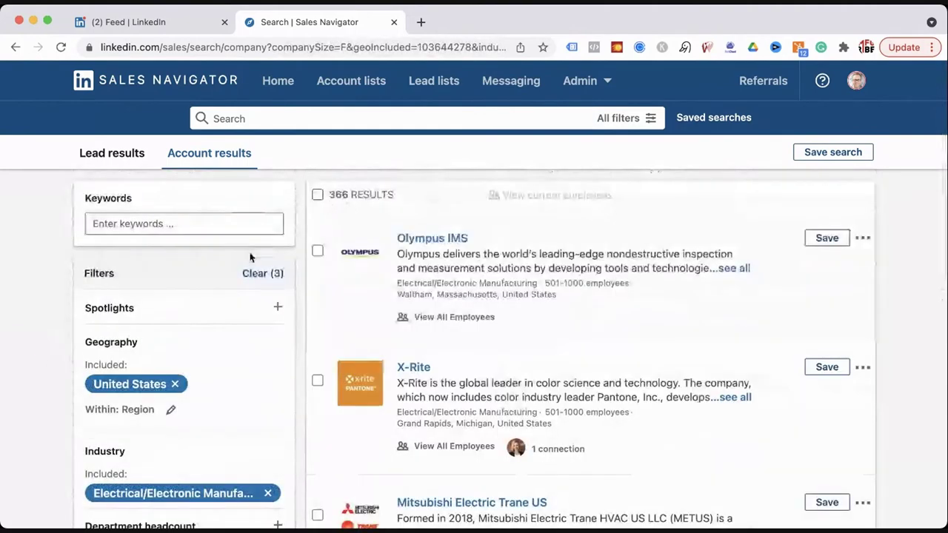
Filter the account search by Fortune 101–250 companies.
scroll(58, 355, down, 10)
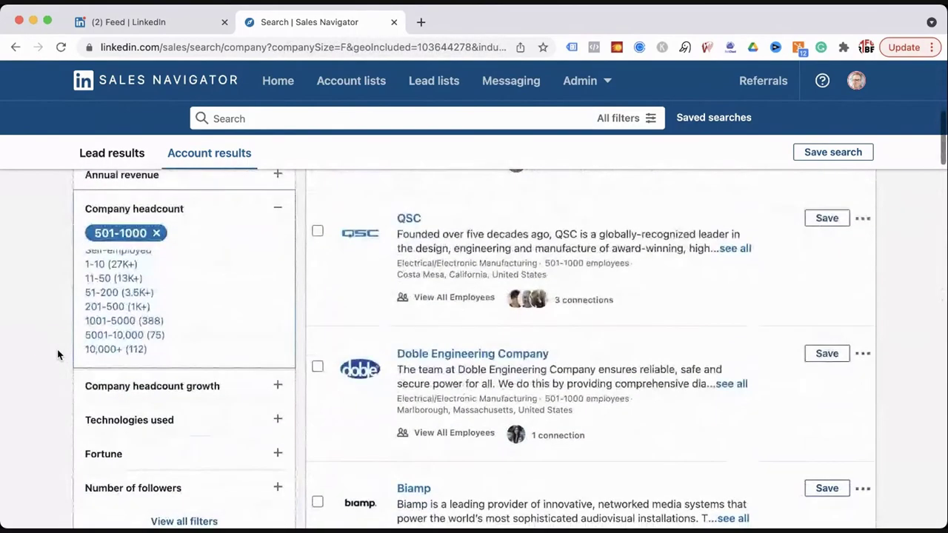
scroll(58, 355, down, 1)
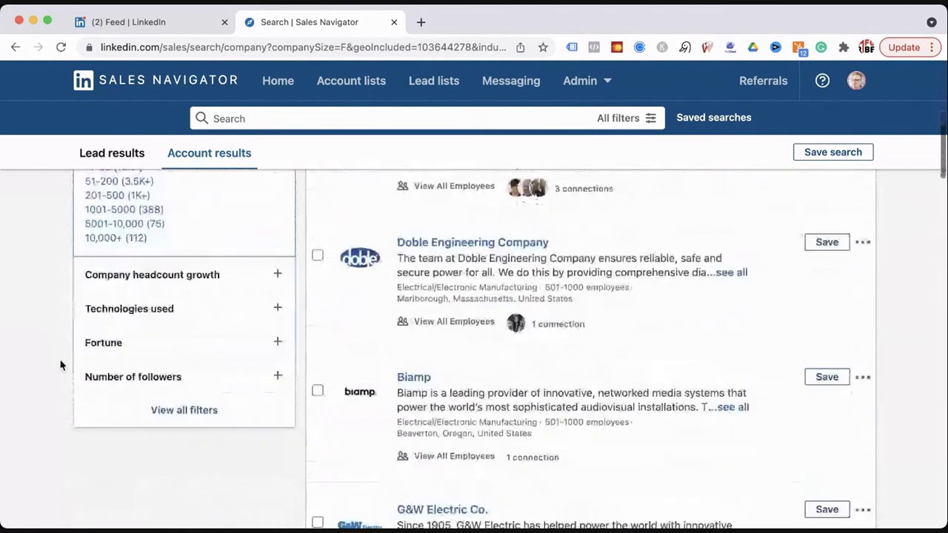
click(247, 359)
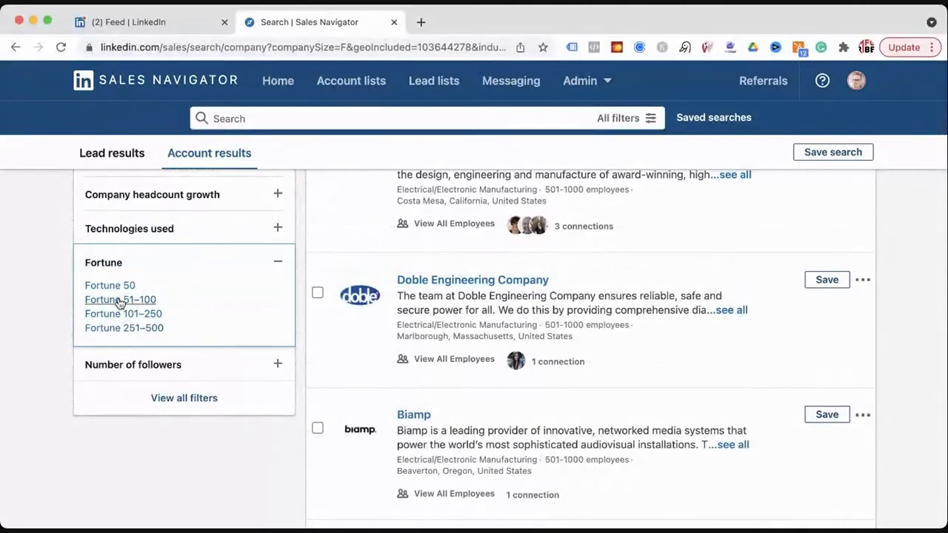
click(119, 315)
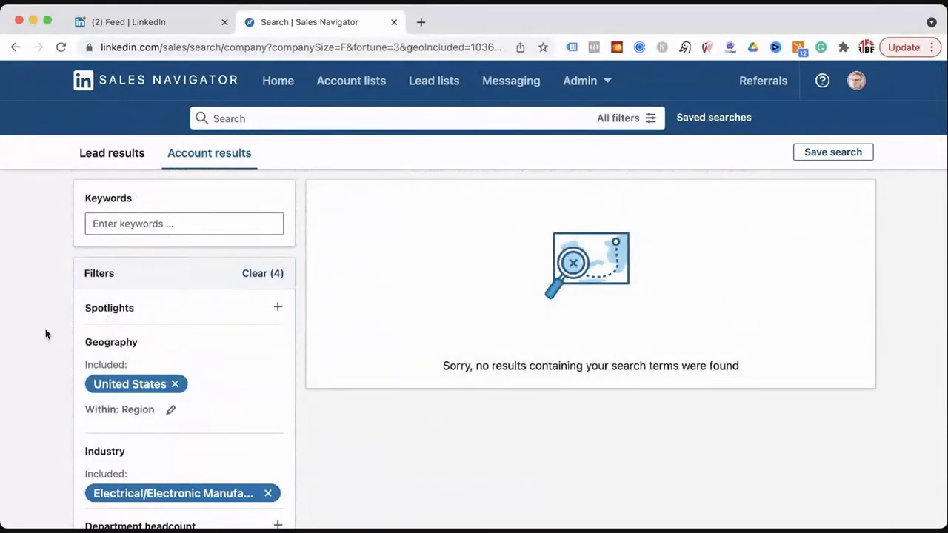
Remove the 501-1000 company headcount and Fortune 101–250 filters from the account search.
scroll(48, 332, down, 5)
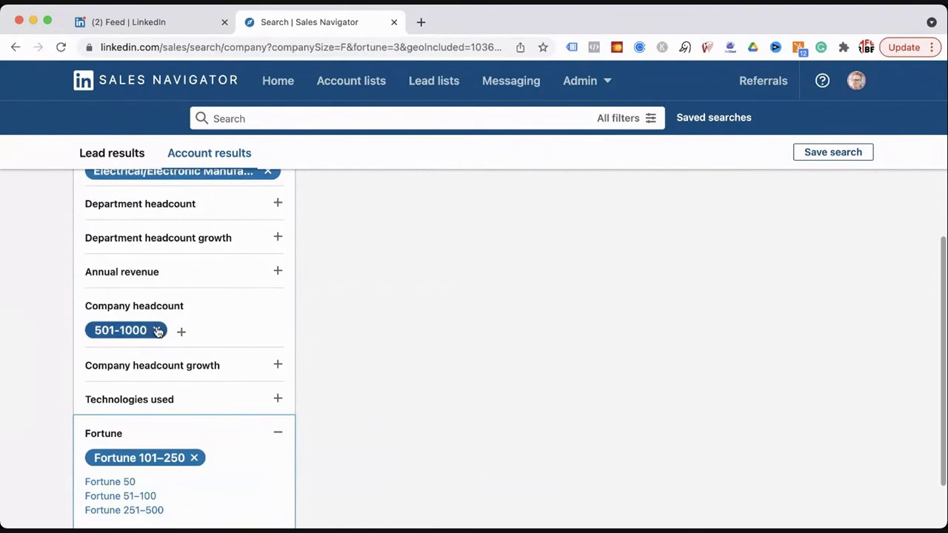
click(157, 330)
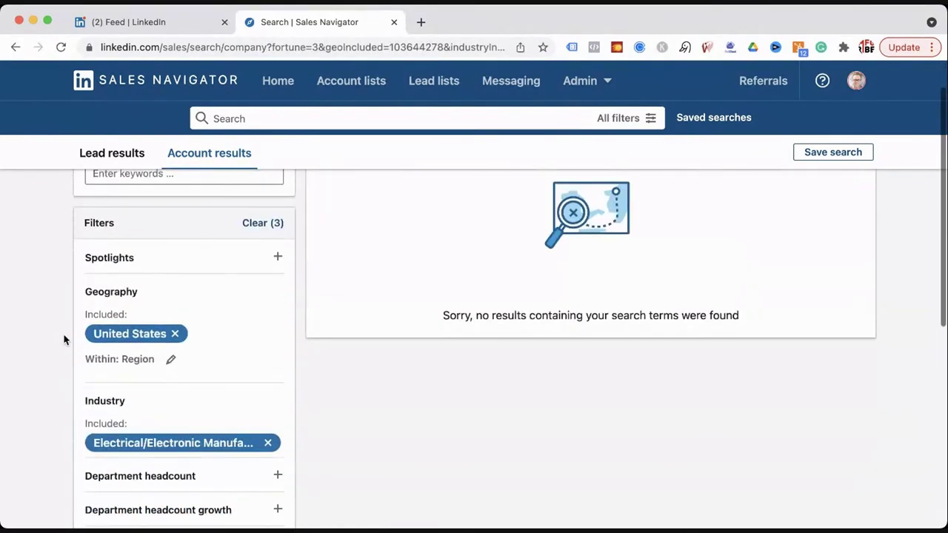
scroll(64, 337, down, 5)
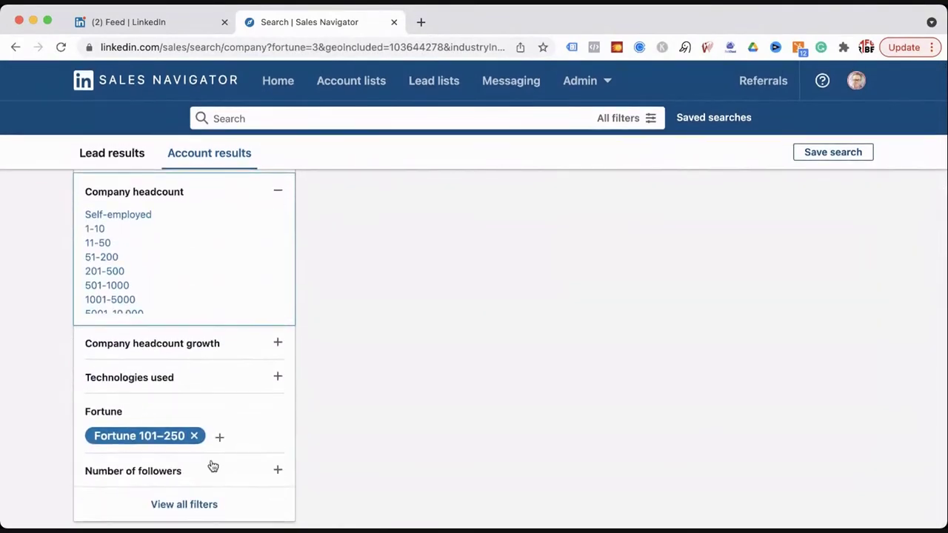
click(194, 436)
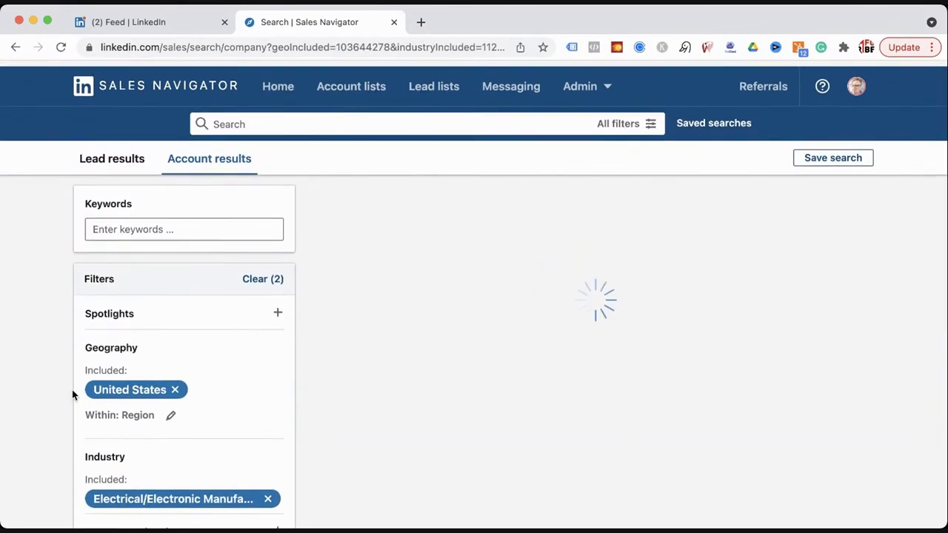
Filter the account search by a company headcount of 201-500 and select all the accounts on the results page.
scroll(82, 384, down, 10)
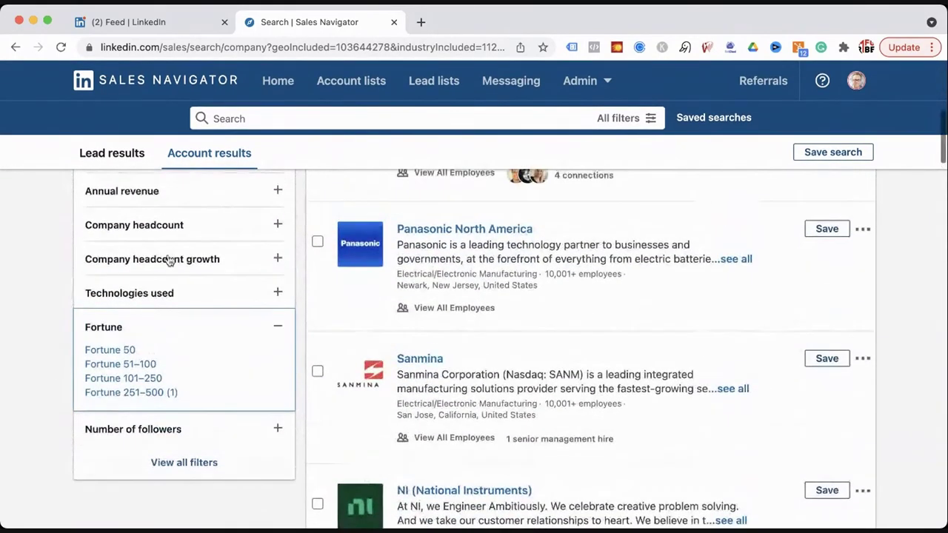
click(211, 226)
click(120, 318)
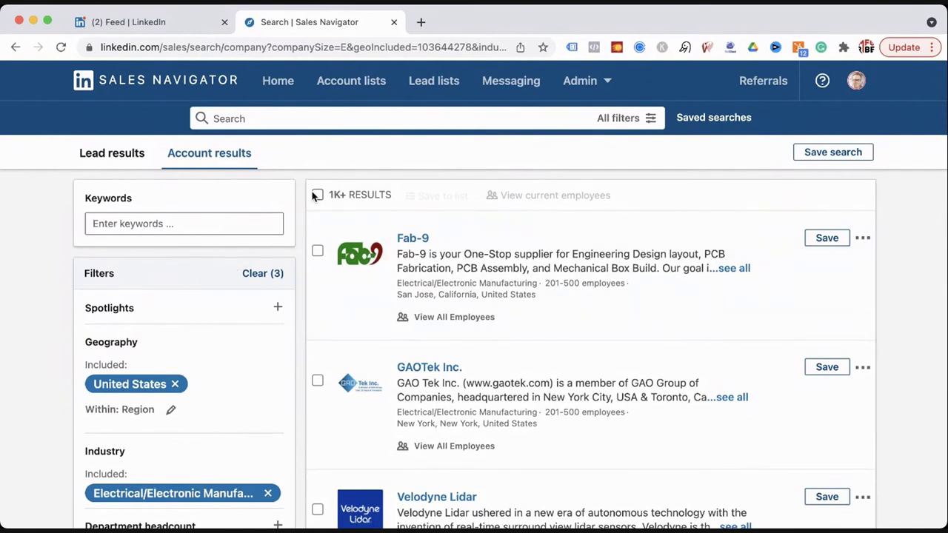
click(316, 195)
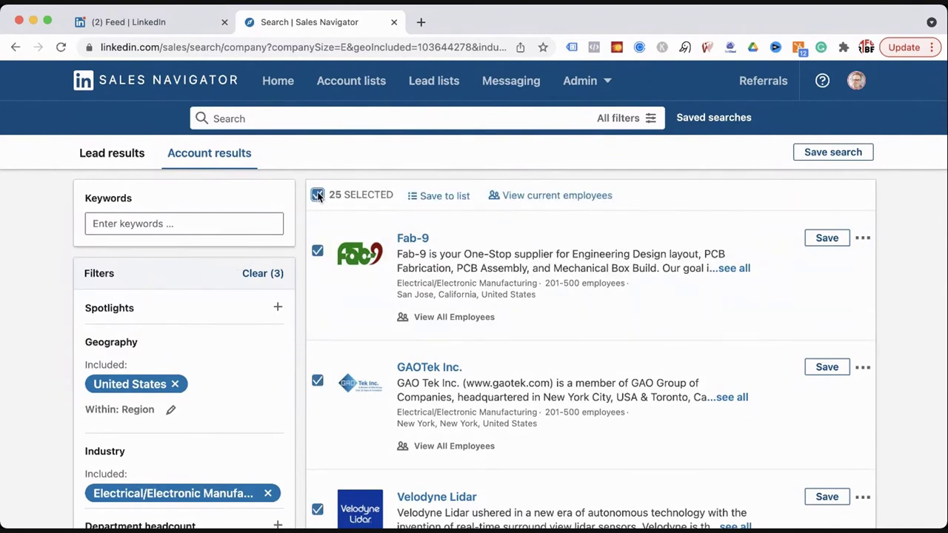
Check the list options for saving the selected accounts, clear the selection, and look through the results page.
click(444, 196)
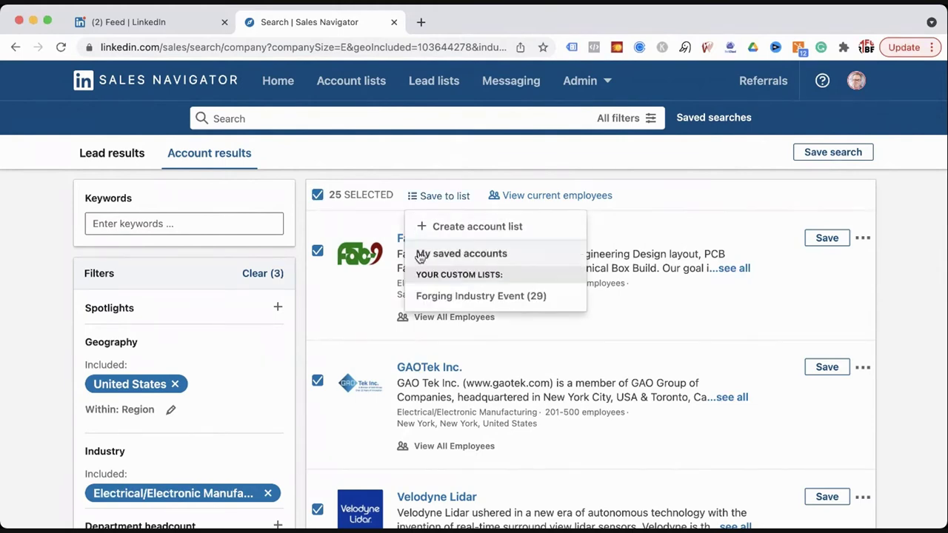
click(57, 255)
click(319, 195)
scroll(324, 238, down, 8)
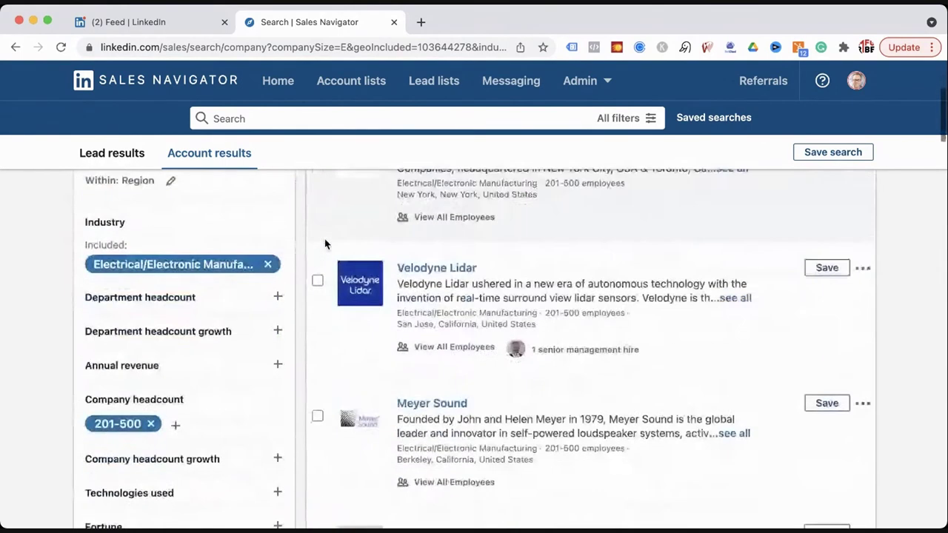
scroll(324, 242, down, 10)
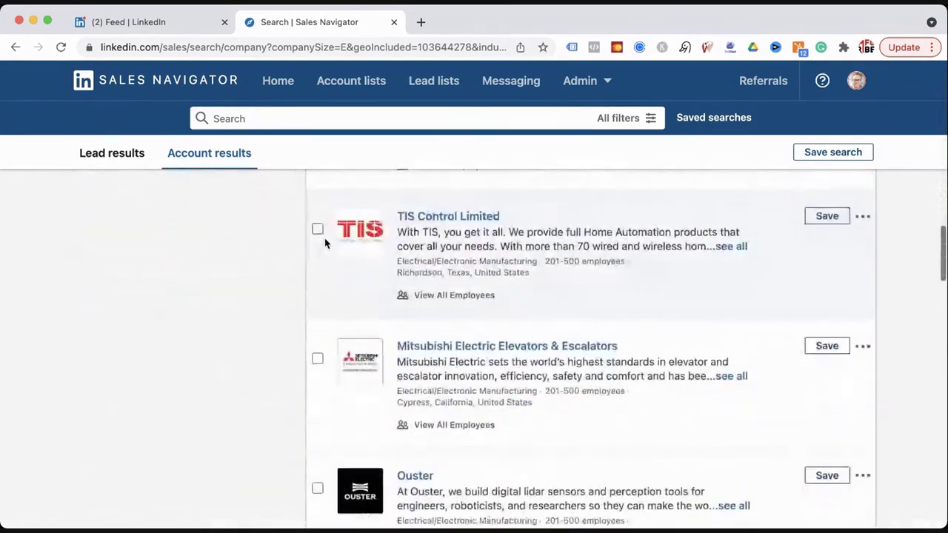
scroll(325, 243, up, 8)
scroll(325, 243, up, 8)
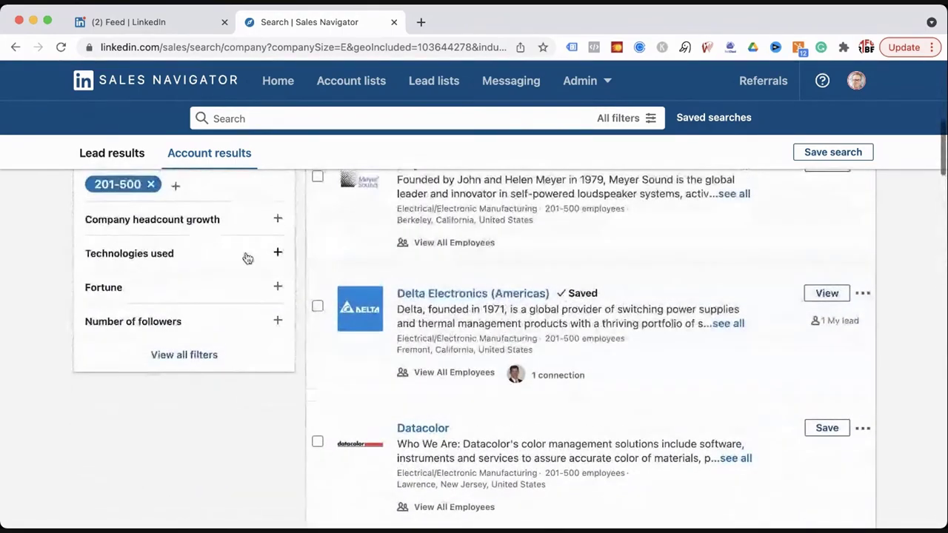
Replace the United States geography filter of the account search with Chicago, Illinois, United States.
scroll(86, 271, up, 3)
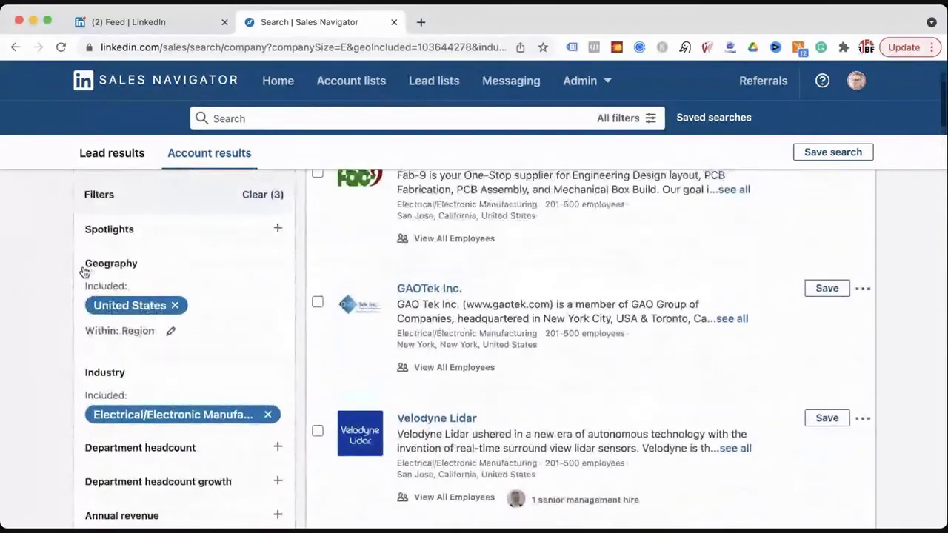
mouse_move(181, 308)
click(170, 331)
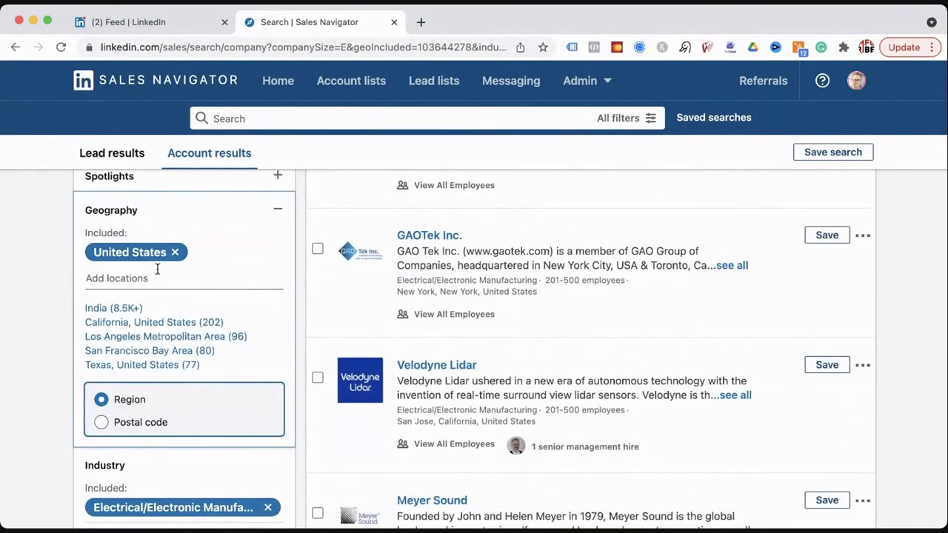
click(144, 364)
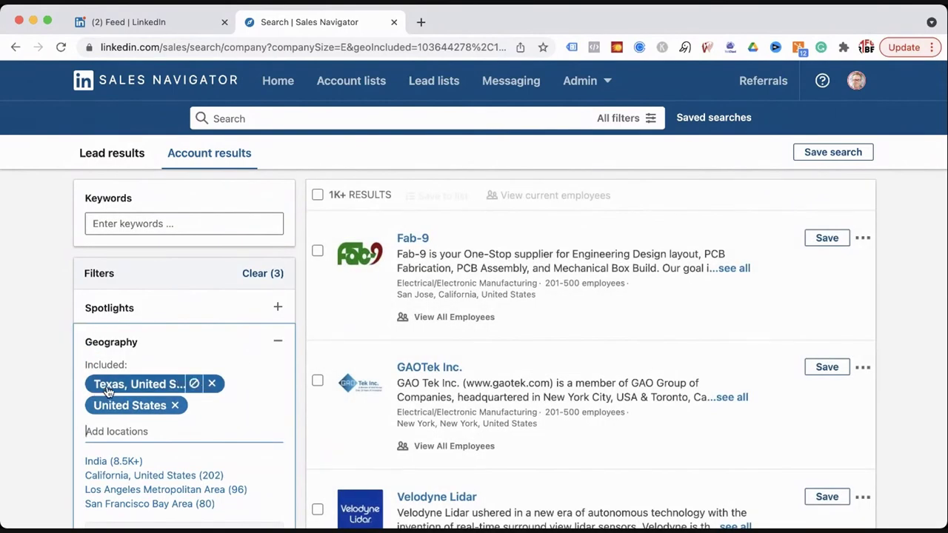
click(211, 383)
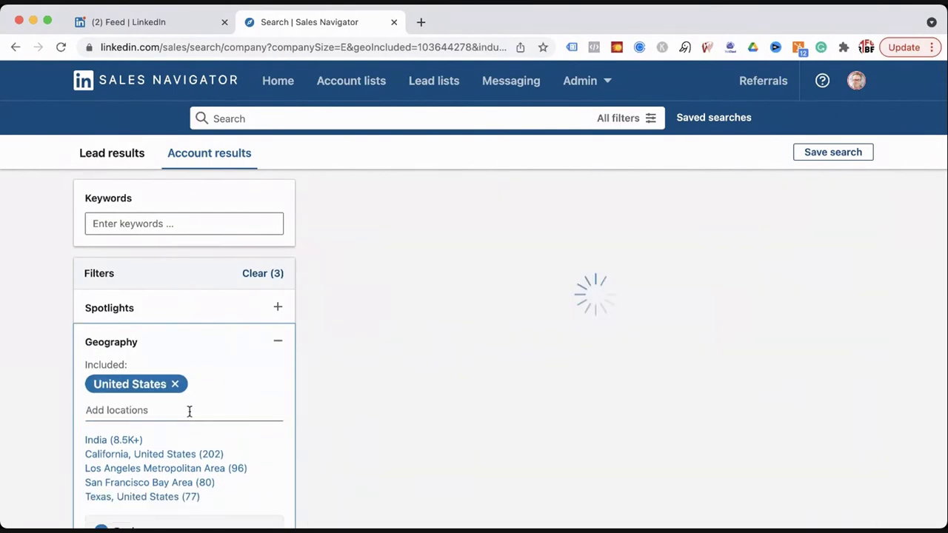
text(chica)
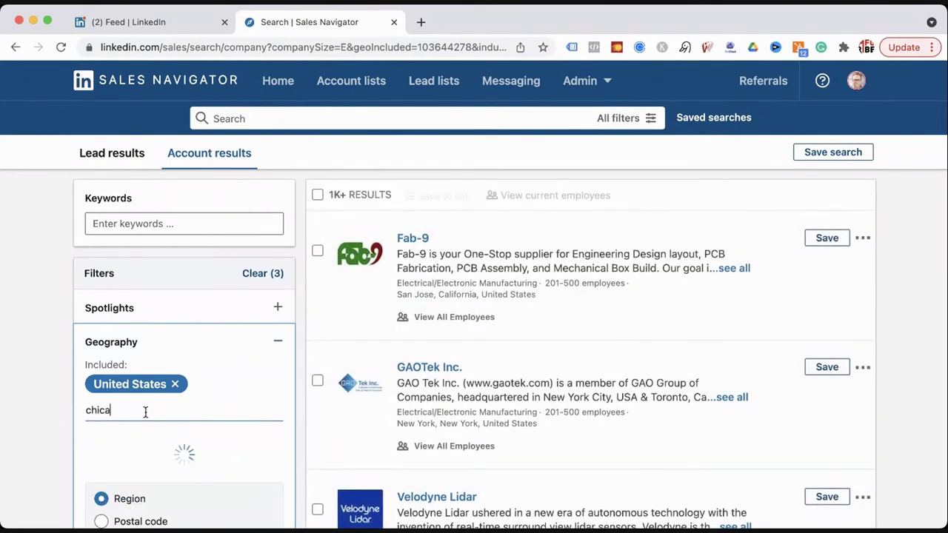
text(go)
click(144, 440)
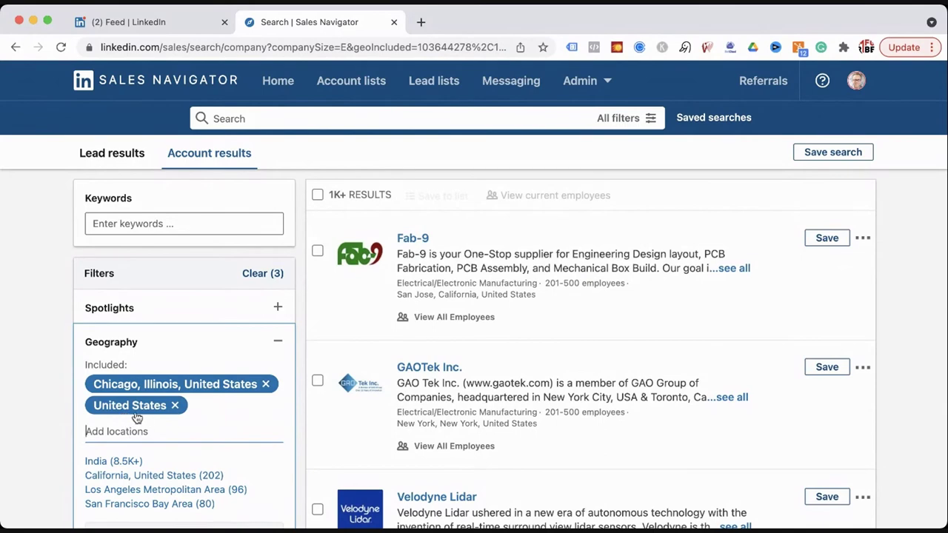
scroll(72, 361, down, 2)
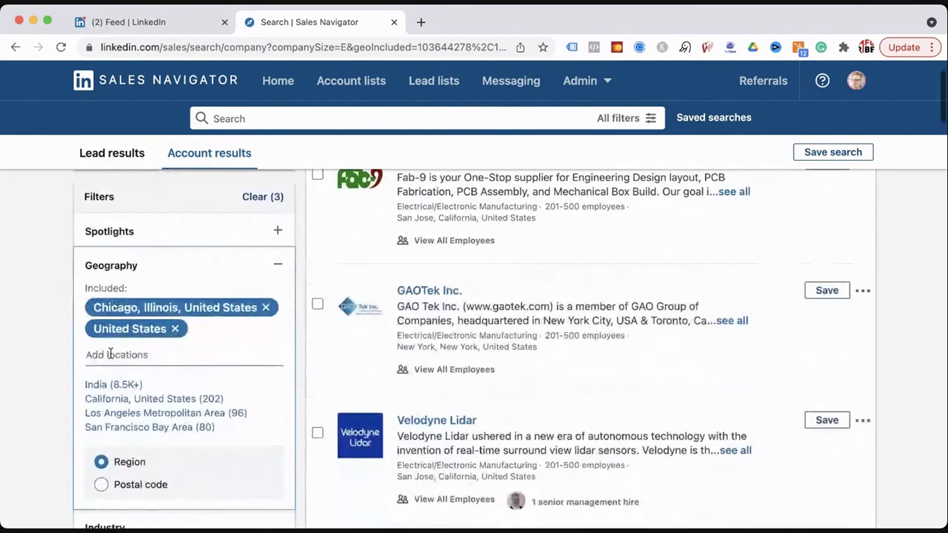
click(175, 329)
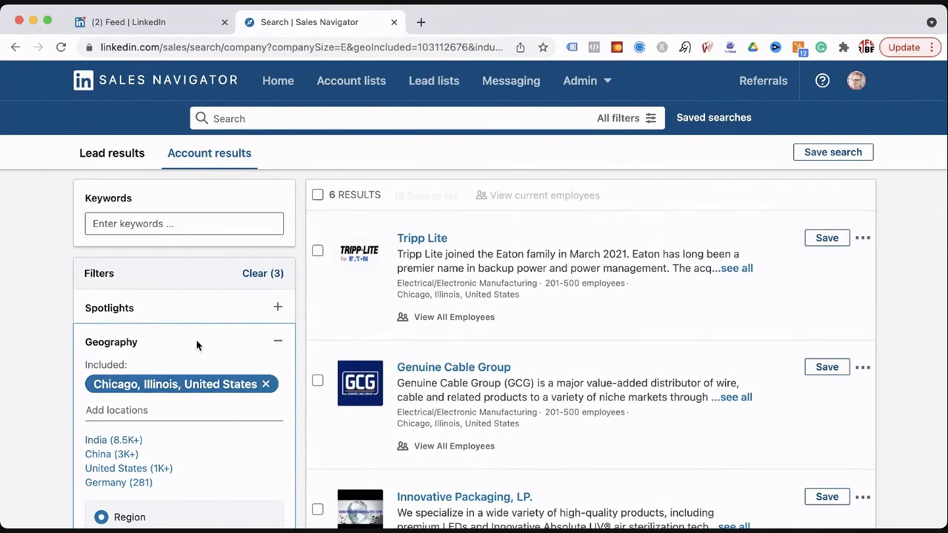
Add Wisconsin, United States and Indiana, United States to the included locations of the account search.
click(162, 410)
text(wis)
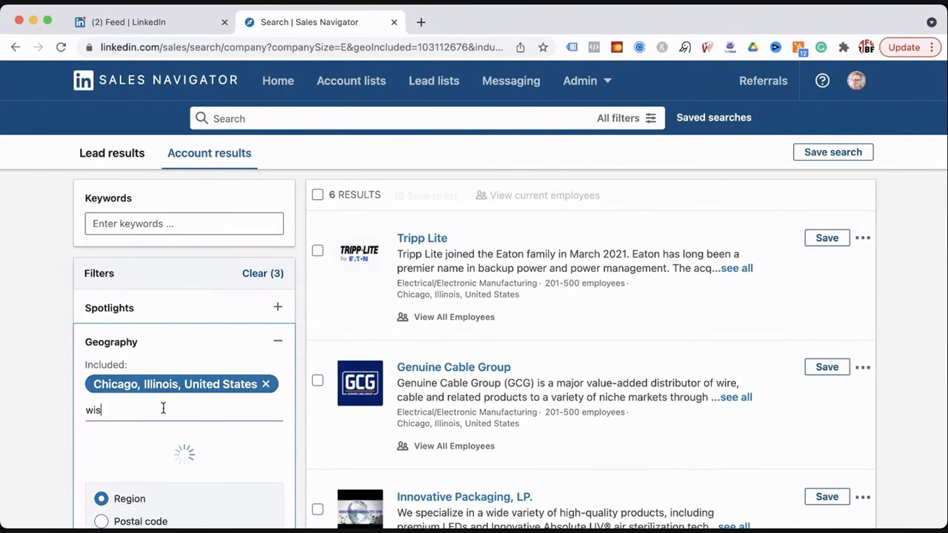
click(163, 442)
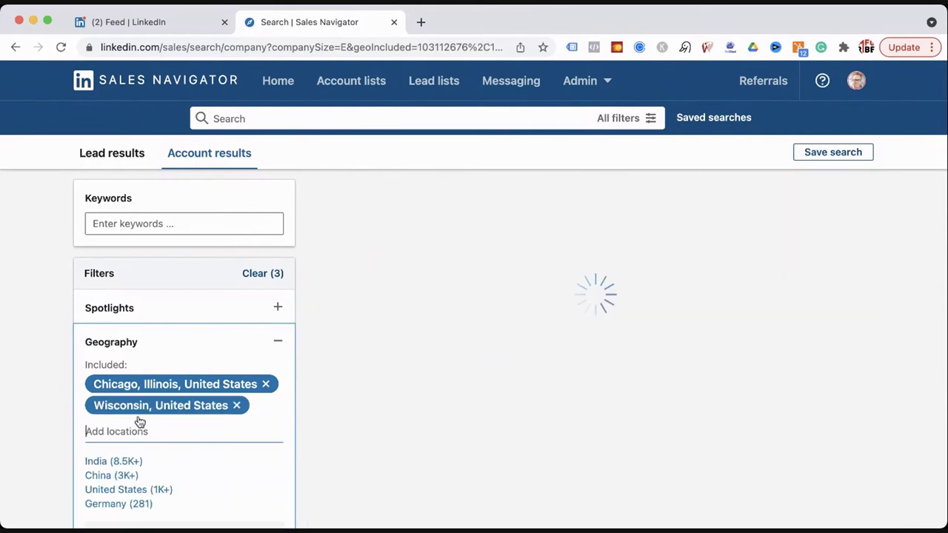
text(indi)
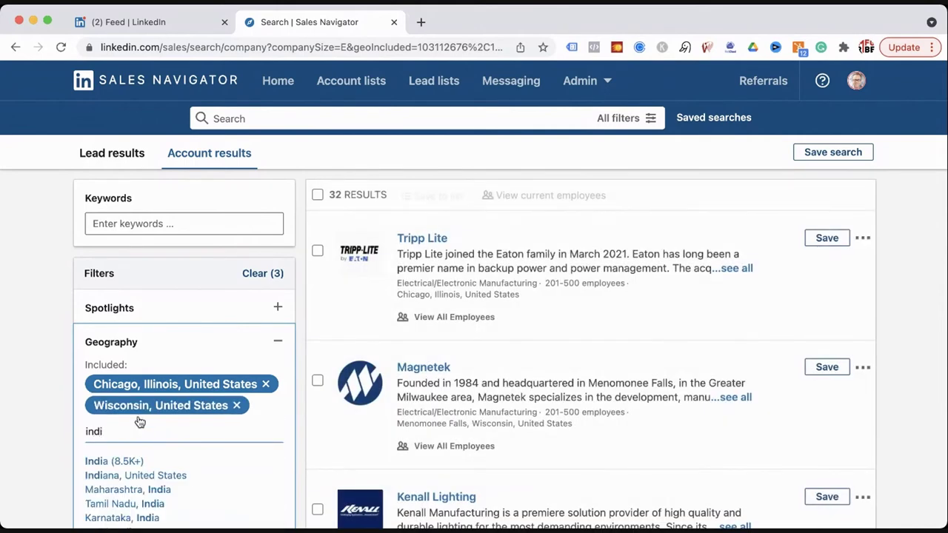
click(126, 476)
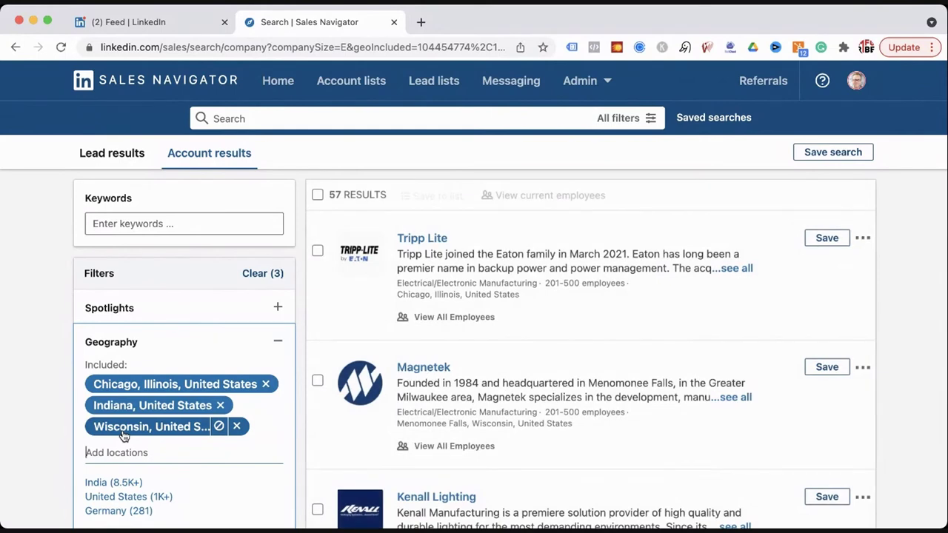
Add Michigan, United States and Minnesota, United States to the included locations of the account search.
text(mic)
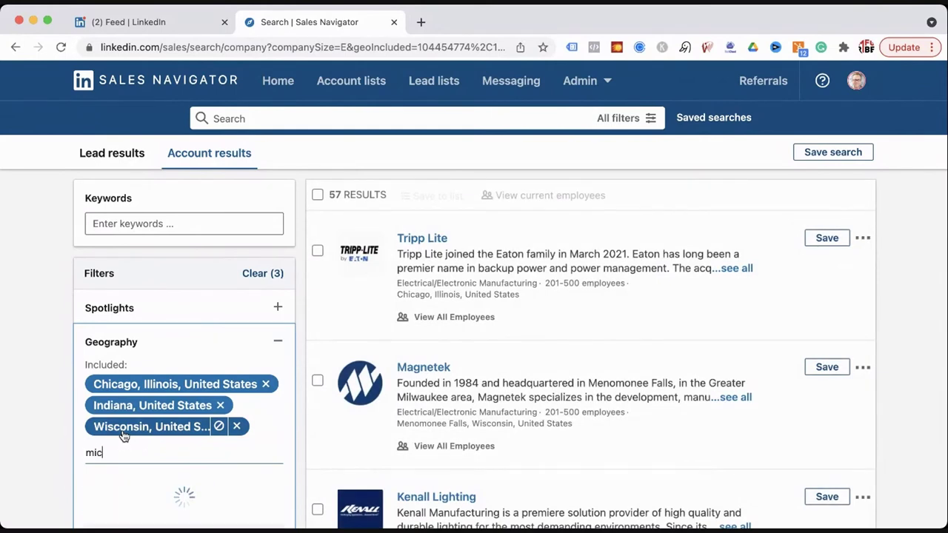
click(103, 482)
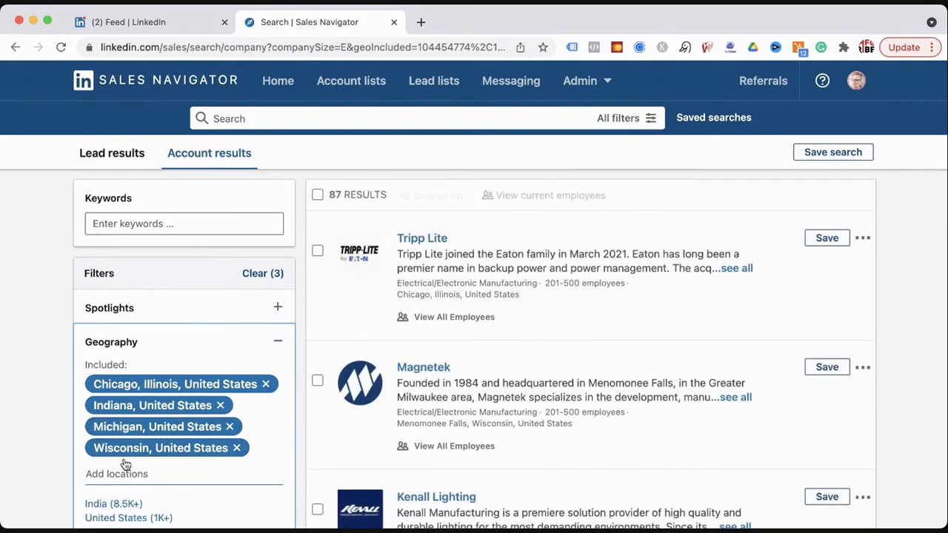
text(min)
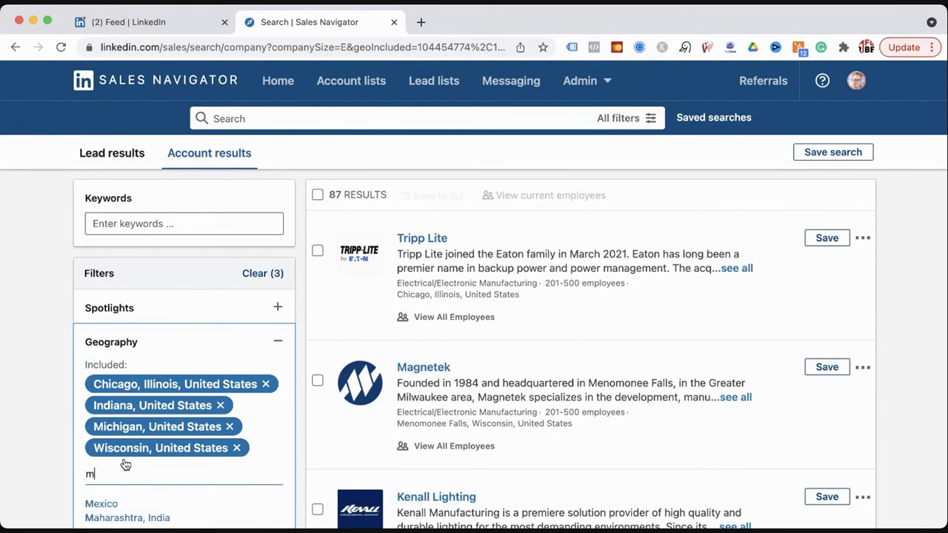
scroll(124, 474, down, 1)
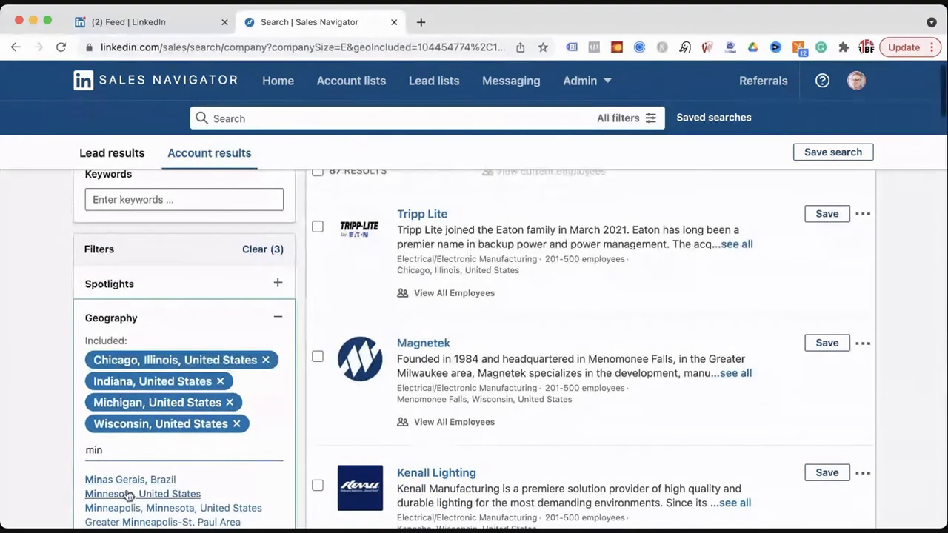
click(127, 494)
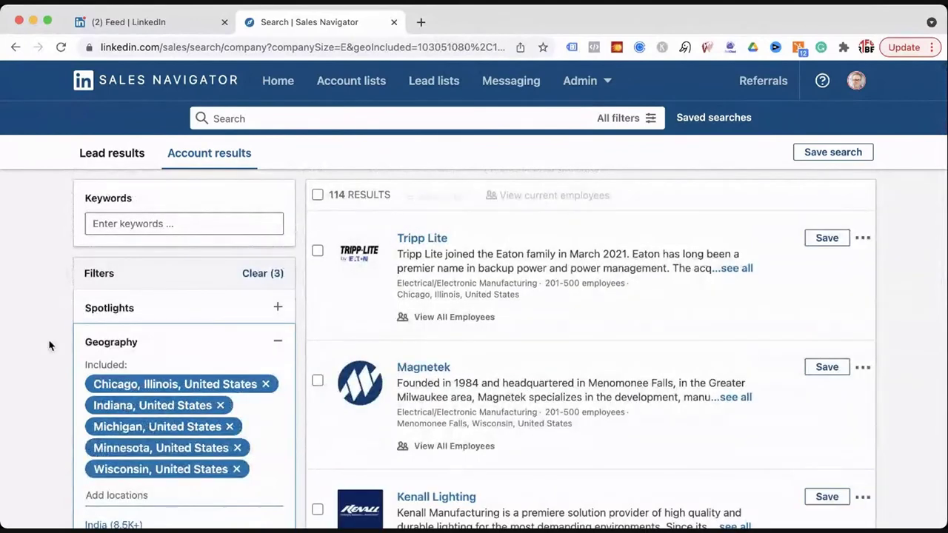
Replace the Chicago location in the geography filter with the whole state of Illinois, United States.
mouse_move(266, 387)
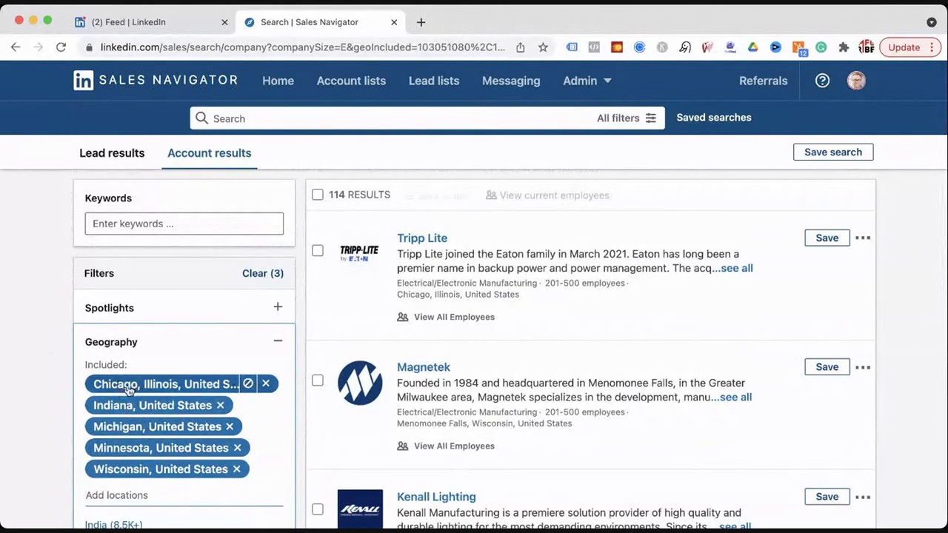
click(267, 386)
click(137, 478)
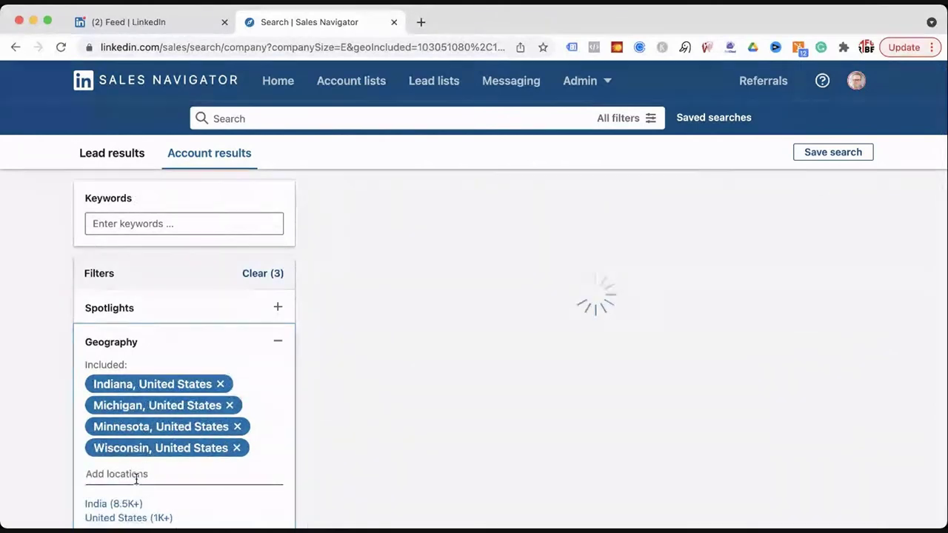
text(illi)
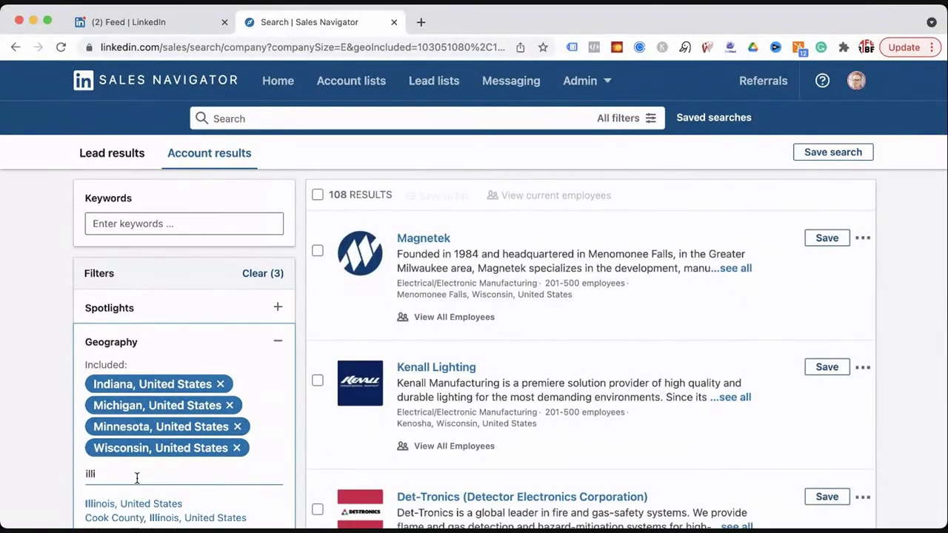
click(135, 508)
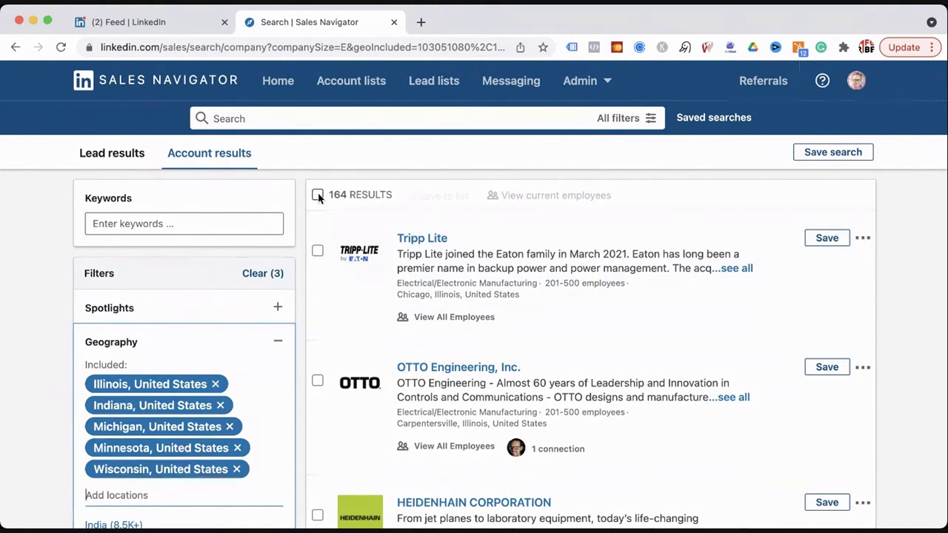
Select and deselect all accounts on the results page, and review the first Midwest companies and their connections.
click(316, 194)
click(318, 195)
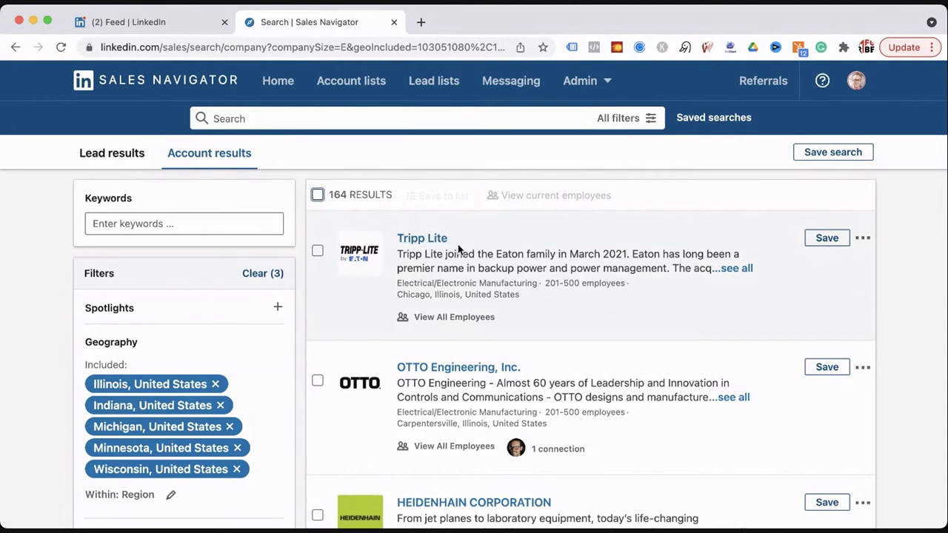
scroll(422, 316, down, 1)
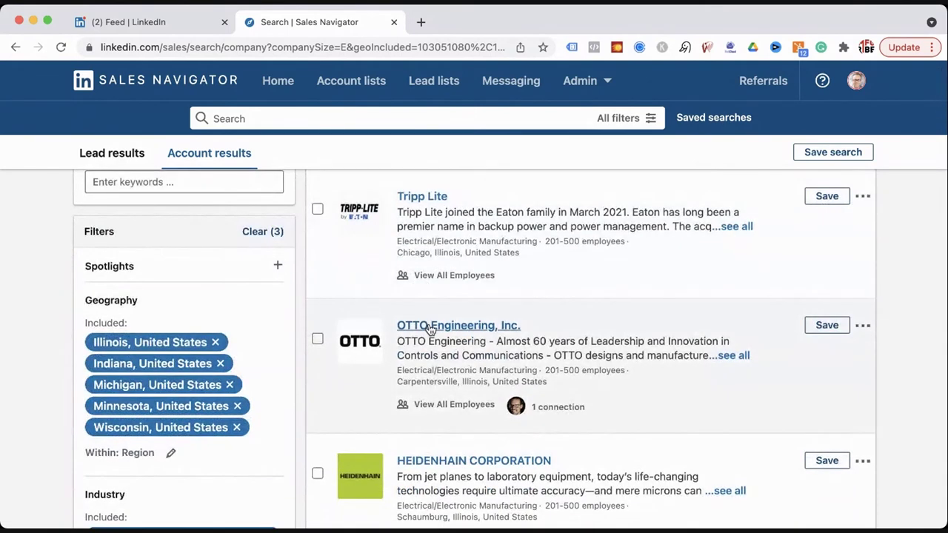
scroll(434, 328, down, 4)
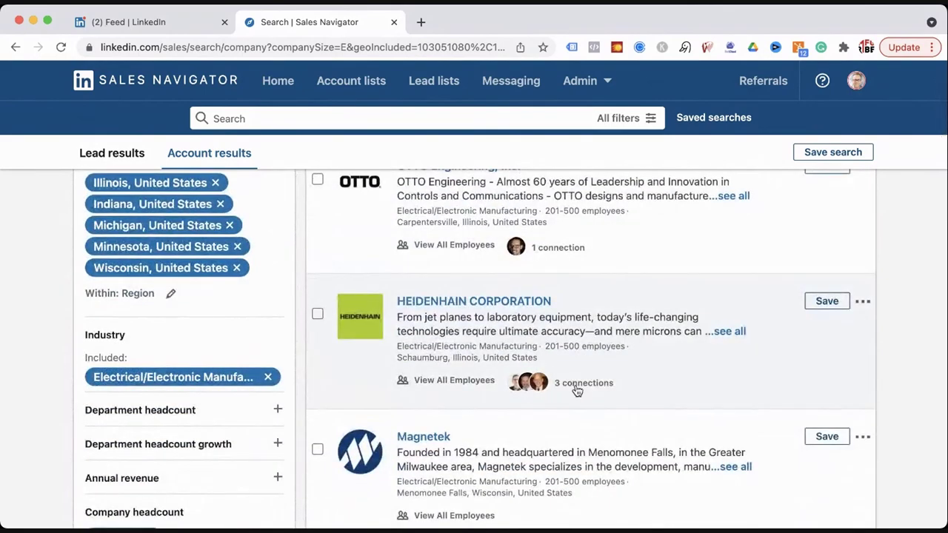
scroll(522, 314, up, 5)
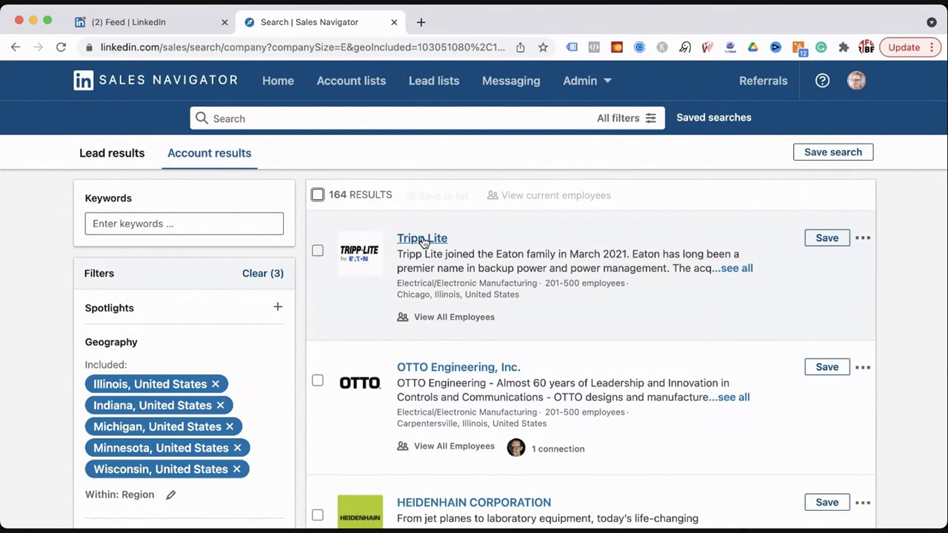
Open the Tripp Lite account page in a new tab and read its full company details.
super+click(422, 238)
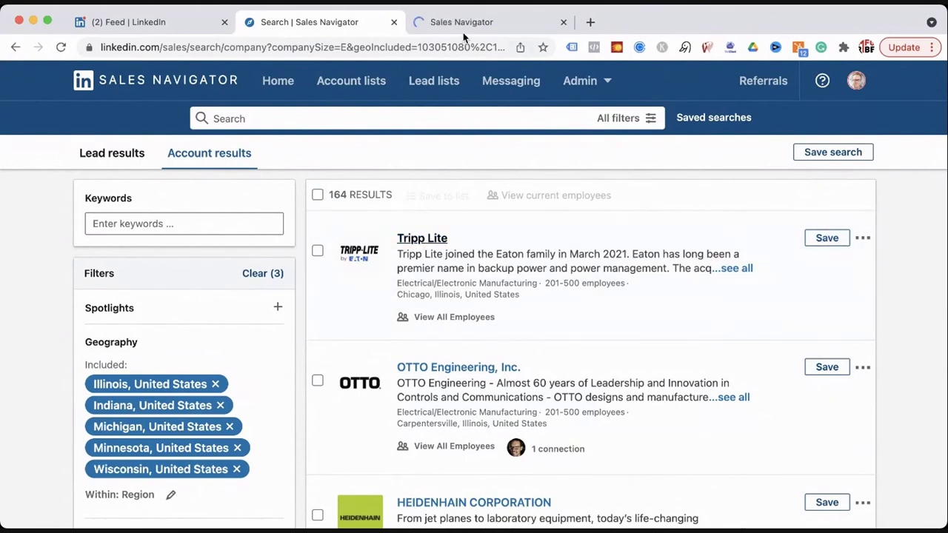
click(471, 22)
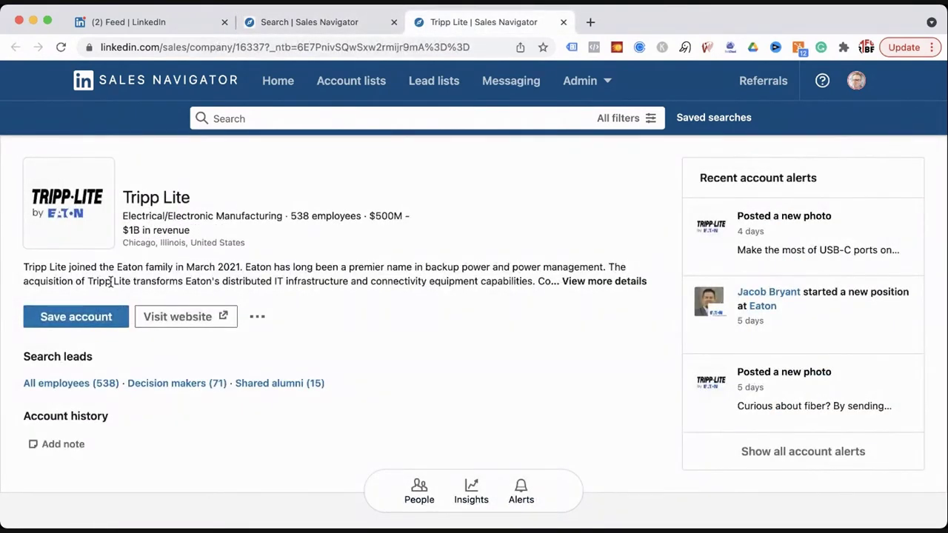
click(590, 284)
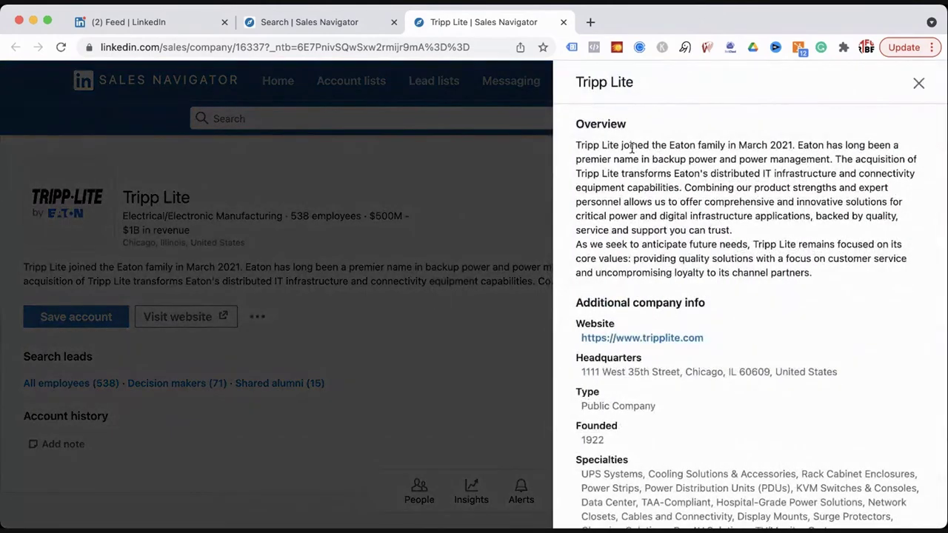
scroll(657, 249, down, 1)
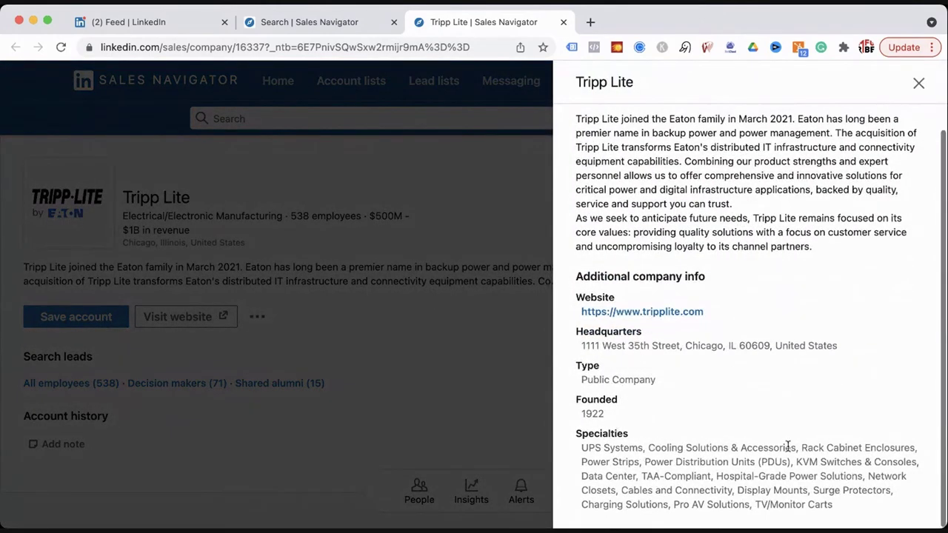
click(917, 82)
Open a blank note for the Tripp Lite account and close it without writing anything.
scroll(313, 315, down, 4)
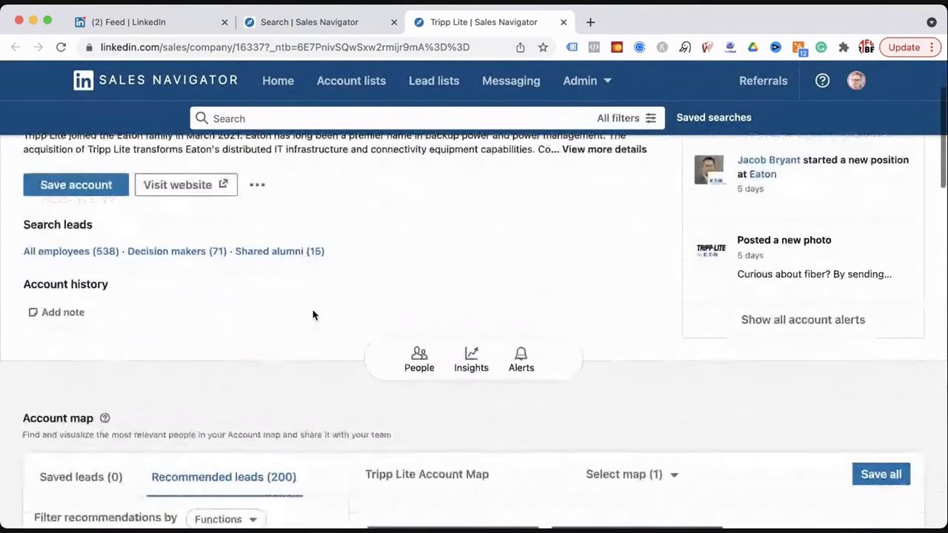
click(65, 309)
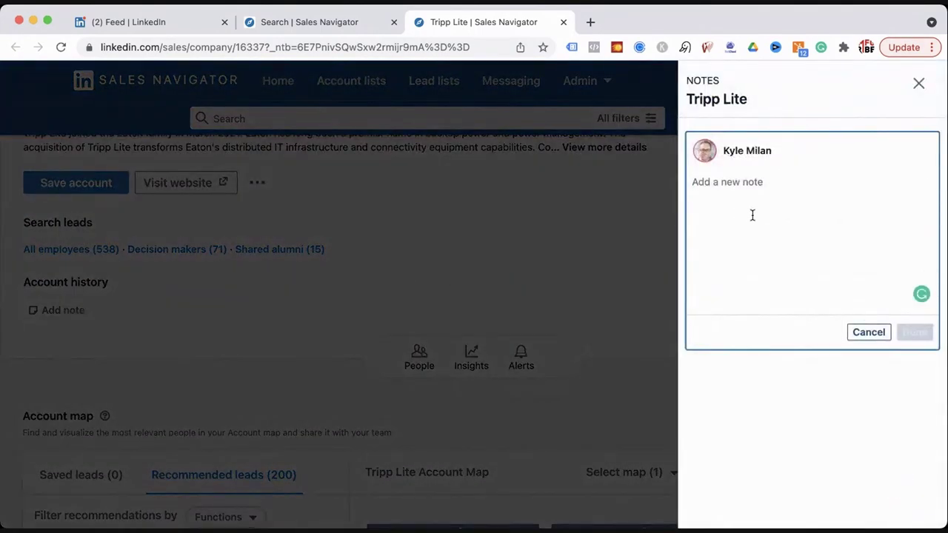
click(918, 84)
scroll(546, 220, up, 4)
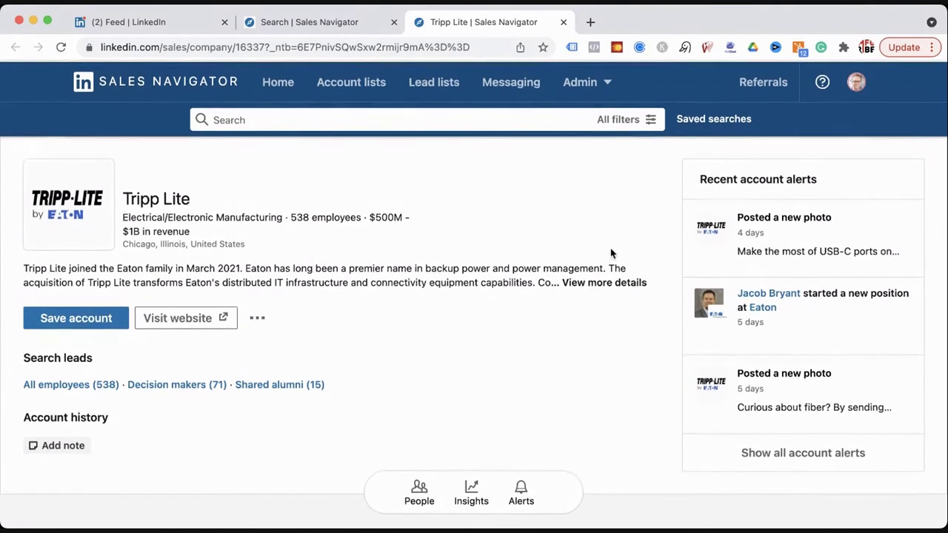
Review the full list of recent account alerts for Tripp Lite.
scroll(745, 313, down, 10)
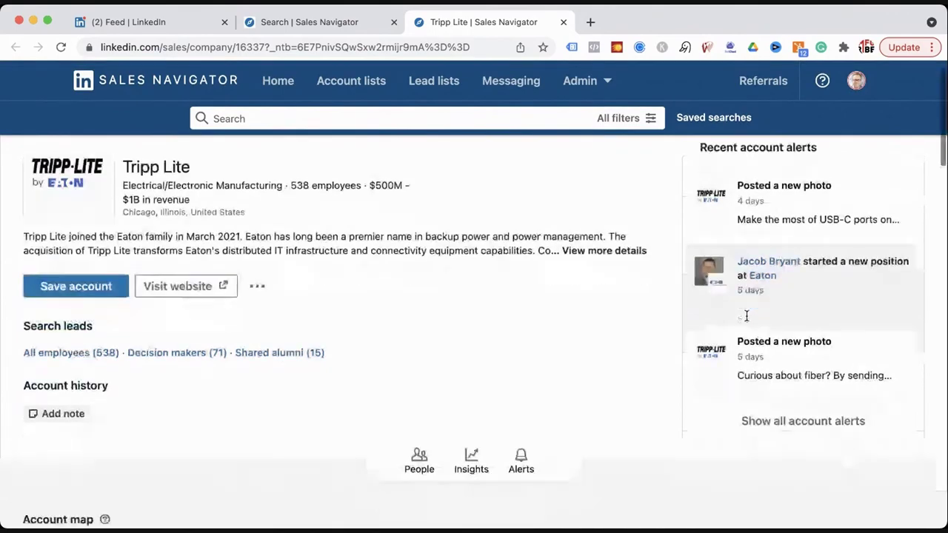
scroll(538, 351, down, 15)
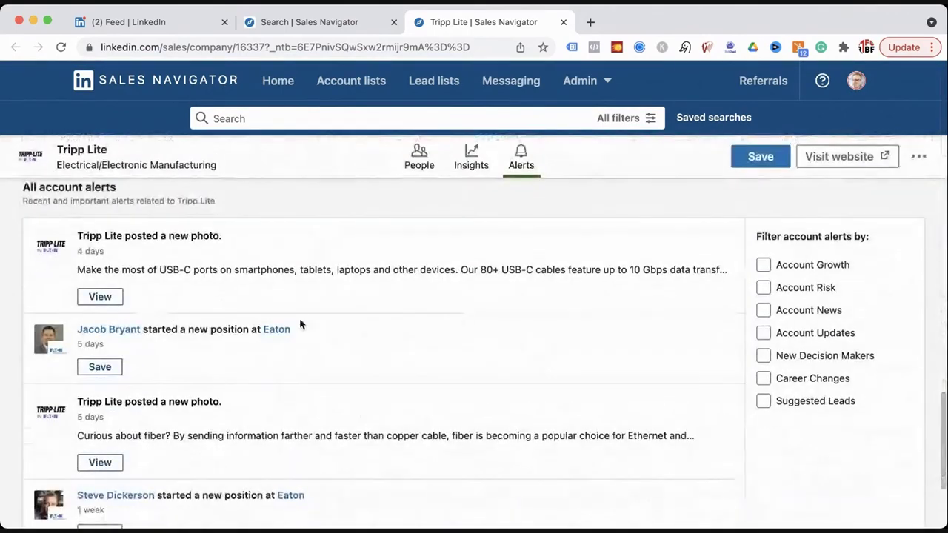
scroll(299, 317, down, 10)
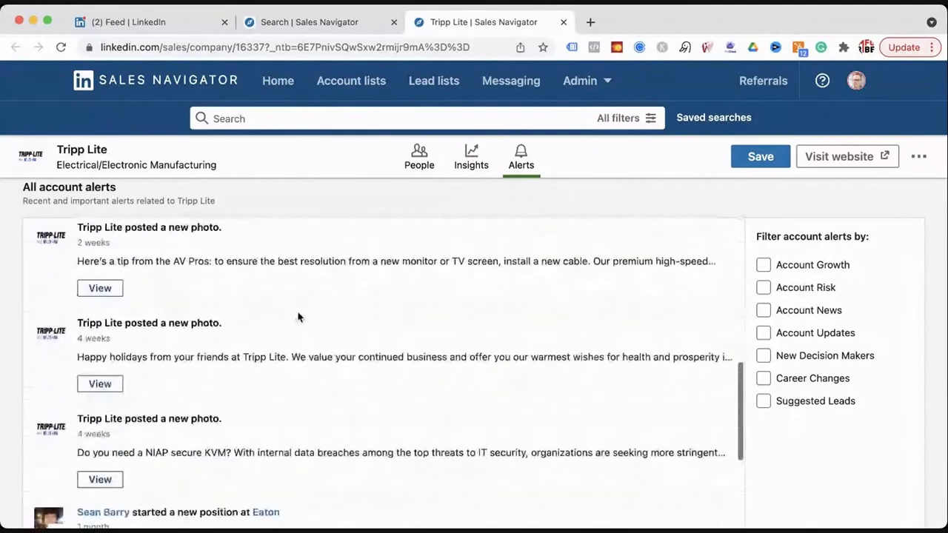
Browse the related companies that people also viewed alongside Tripp Lite.
scroll(297, 317, up, 15)
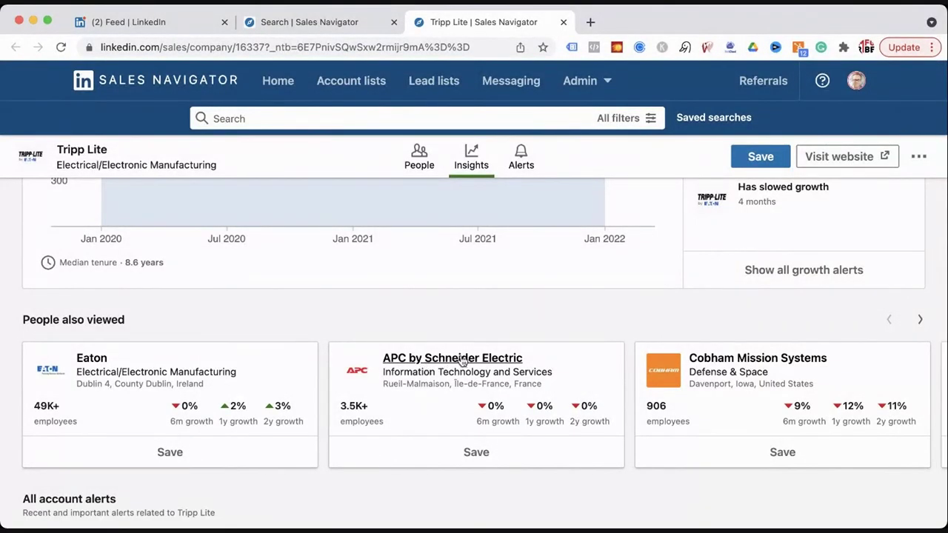
click(919, 319)
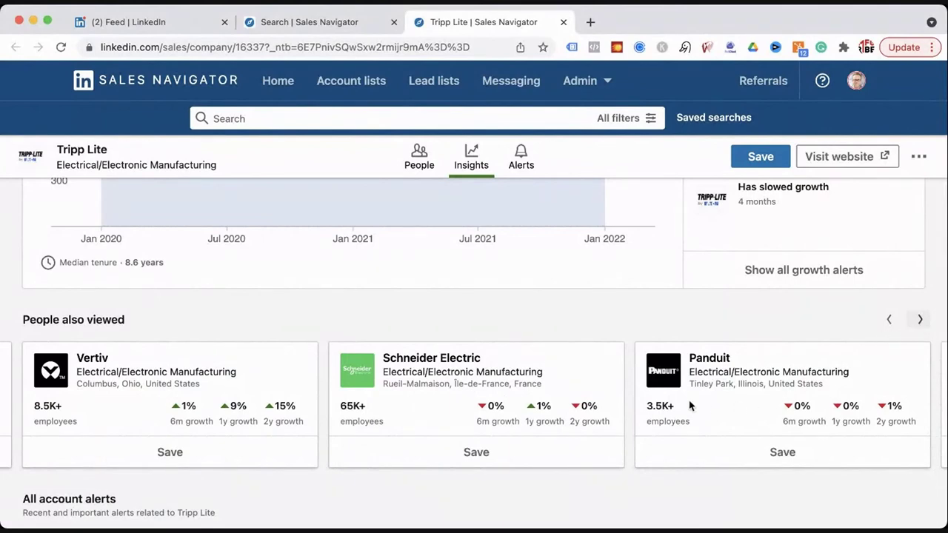
click(919, 319)
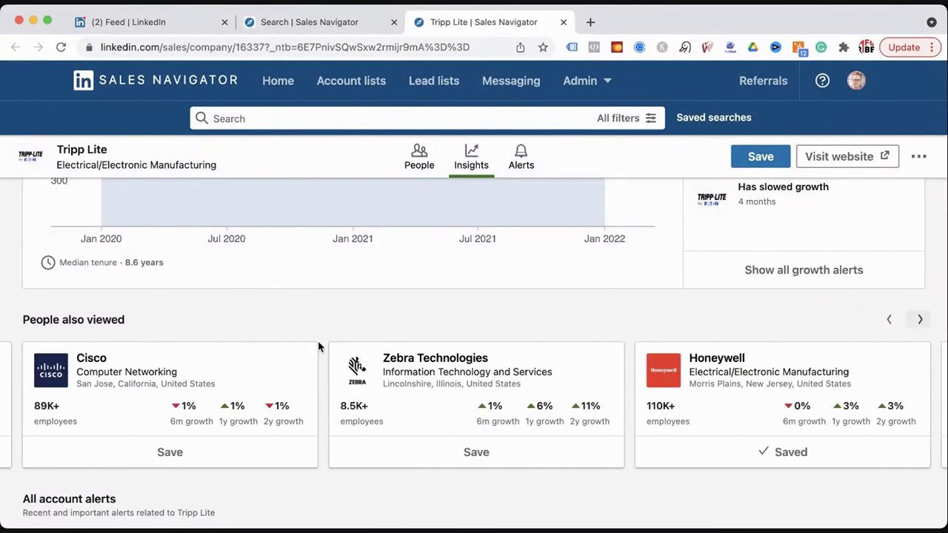
Save the Tripp Lite account to a new account list named Test List 1.
scroll(318, 346, up, 20)
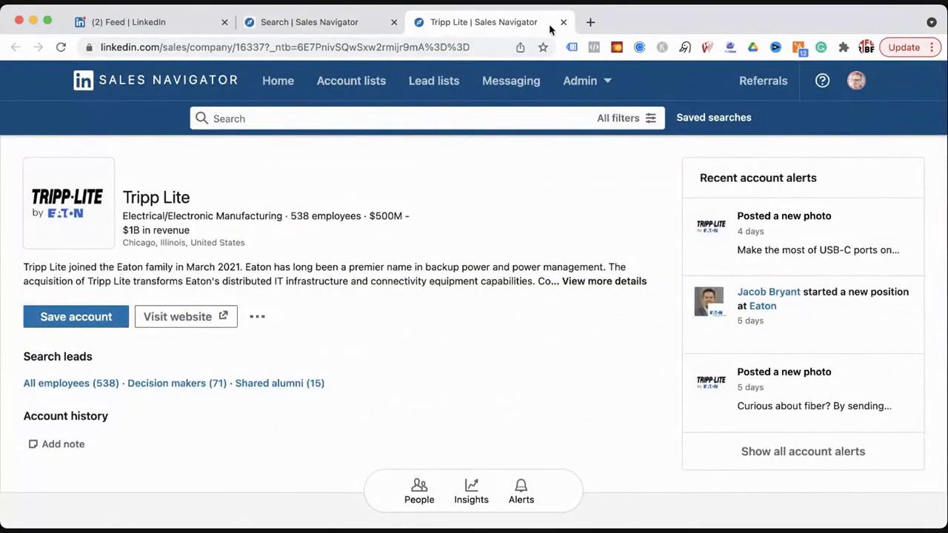
click(111, 320)
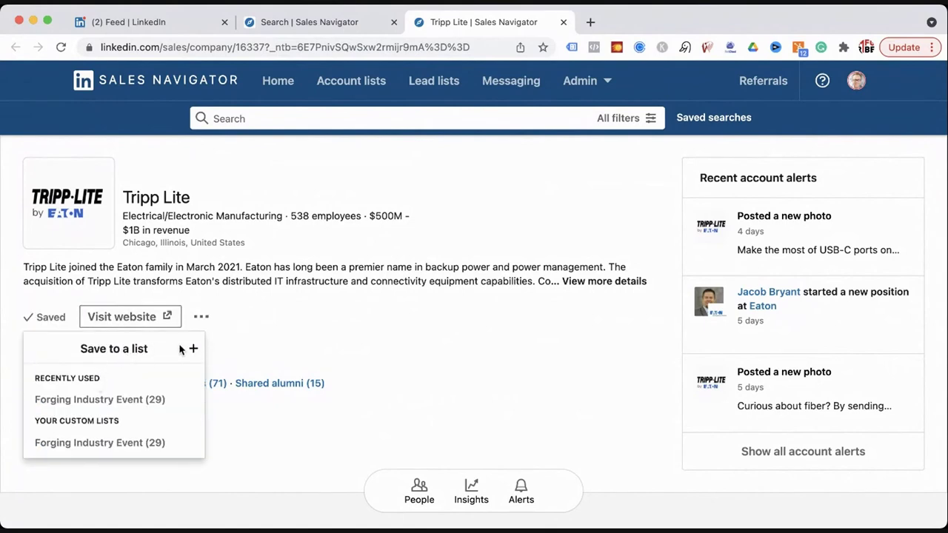
click(193, 348)
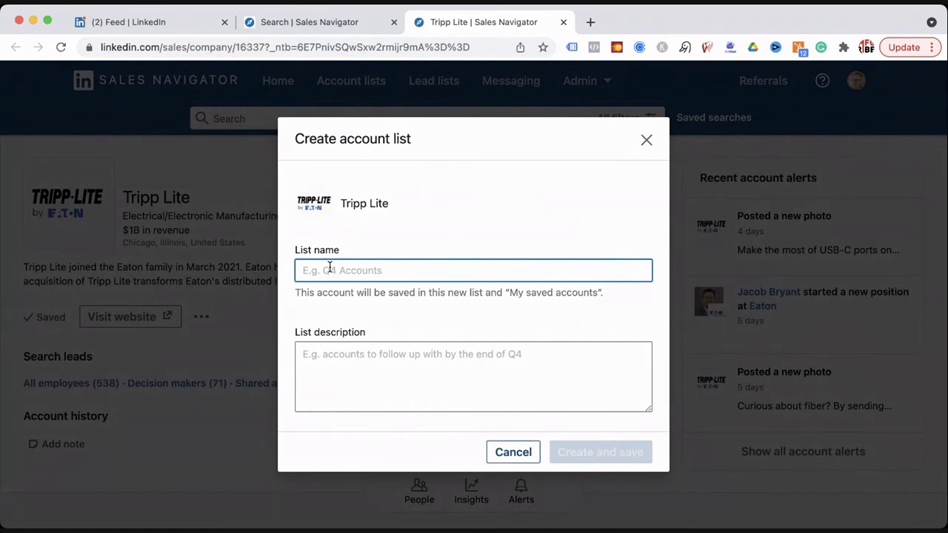
text(Test List 1)
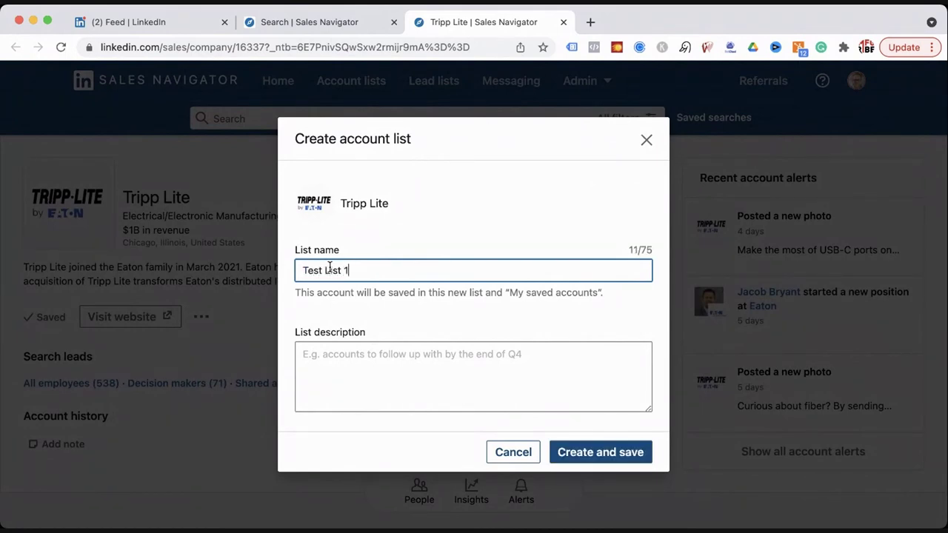
click(600, 452)
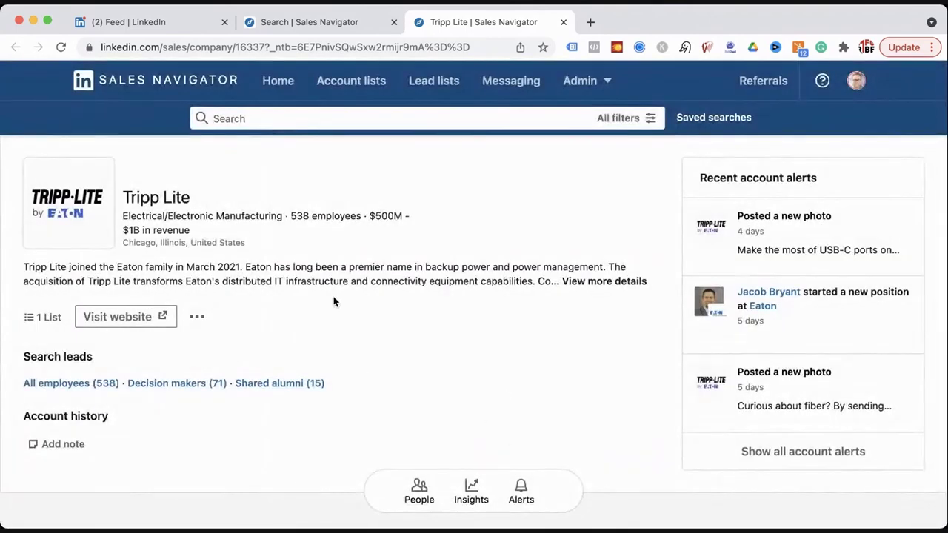
Close the Tripp Lite page and save HEIDENHAIN CORPORATION, Magnetek and Midtronics from the account results to Test List 1.
click(564, 23)
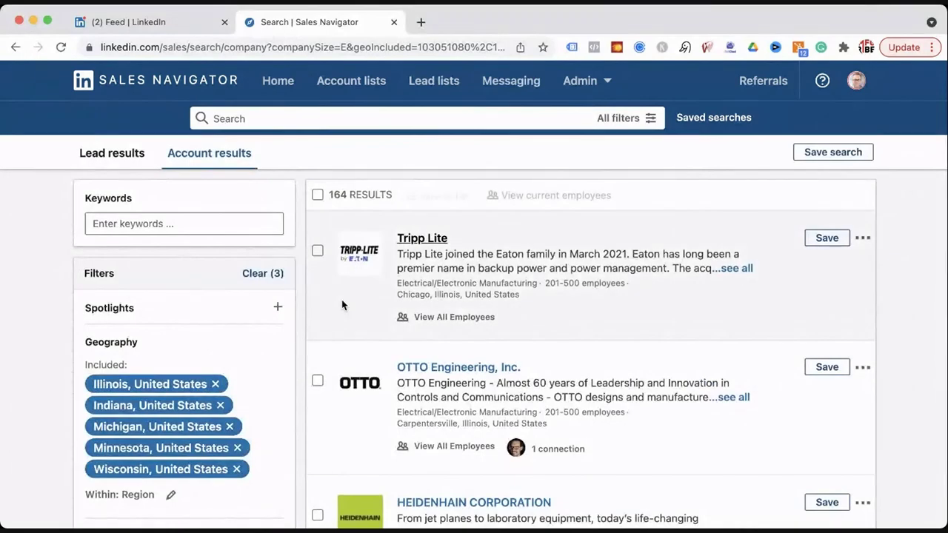
scroll(341, 300, down, 3)
click(317, 284)
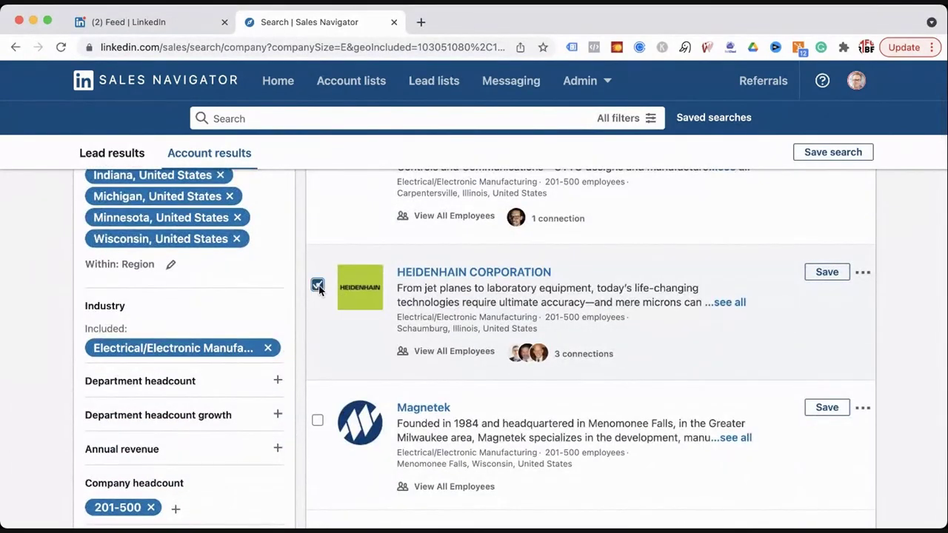
scroll(319, 328, down, 2)
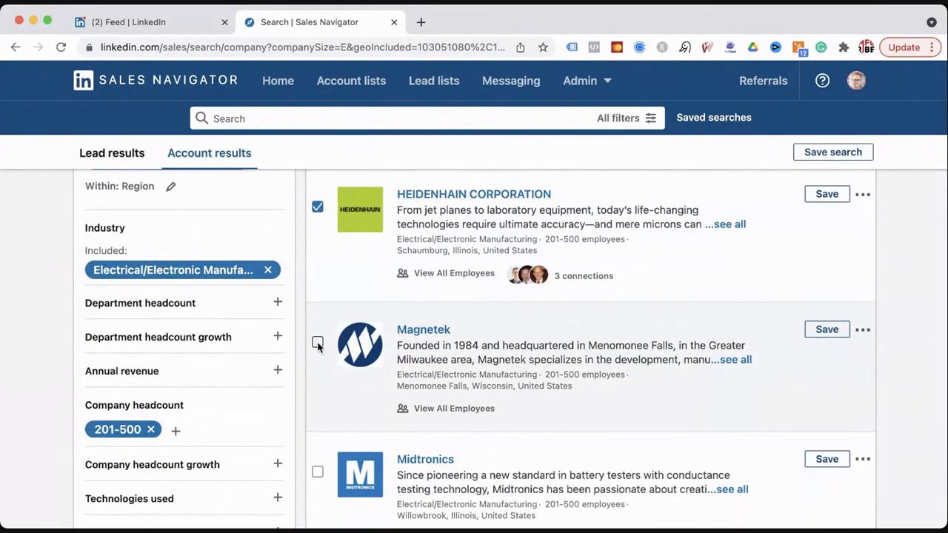
click(317, 343)
scroll(319, 347, down, 3)
click(317, 343)
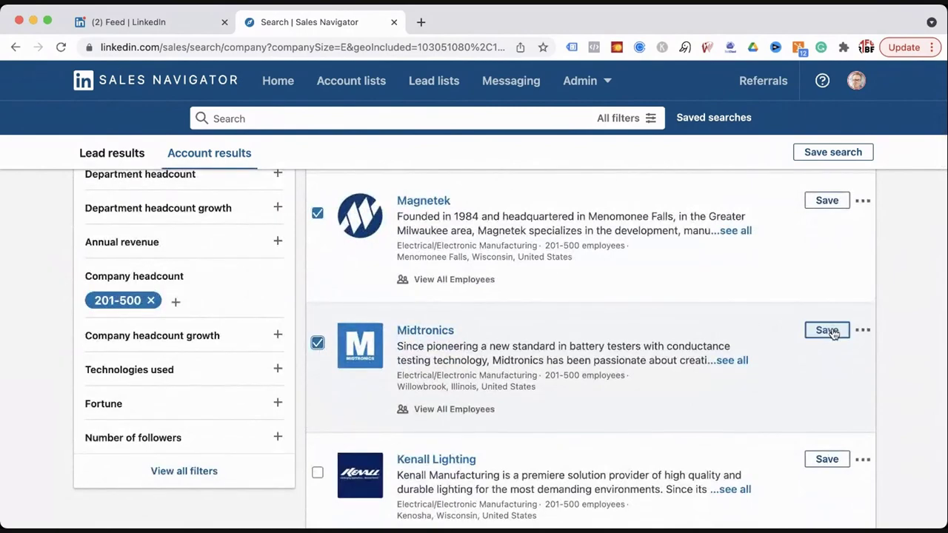
scroll(770, 265, up, 8)
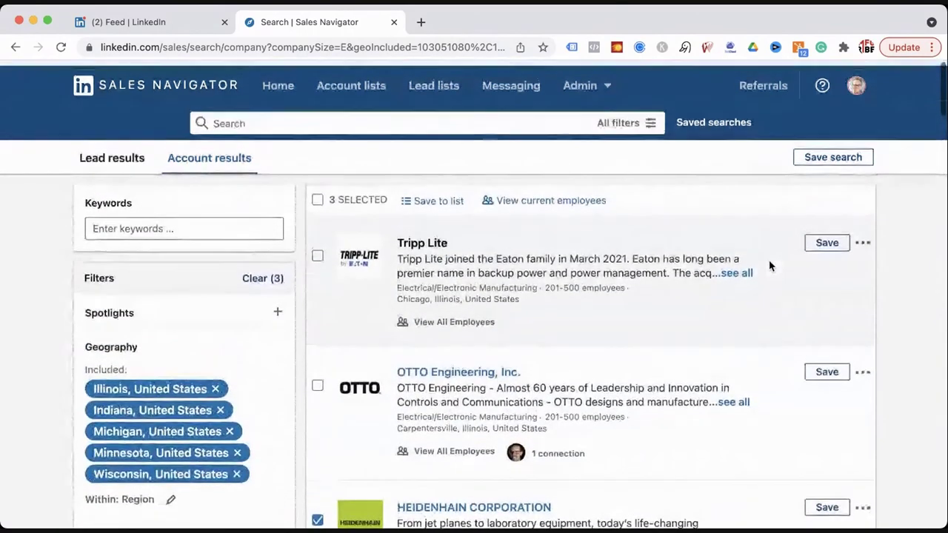
scroll(349, 211, down, 1)
scroll(345, 248, up, 1)
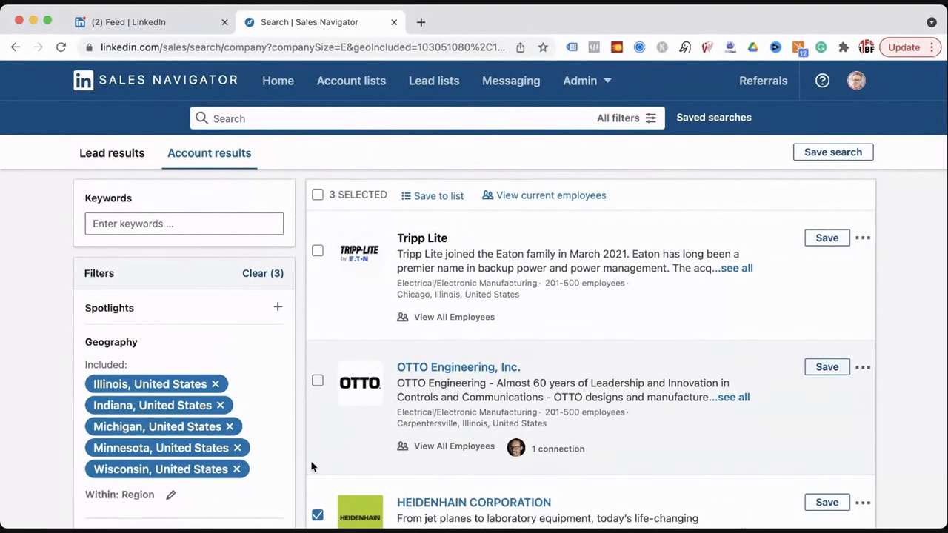
click(433, 196)
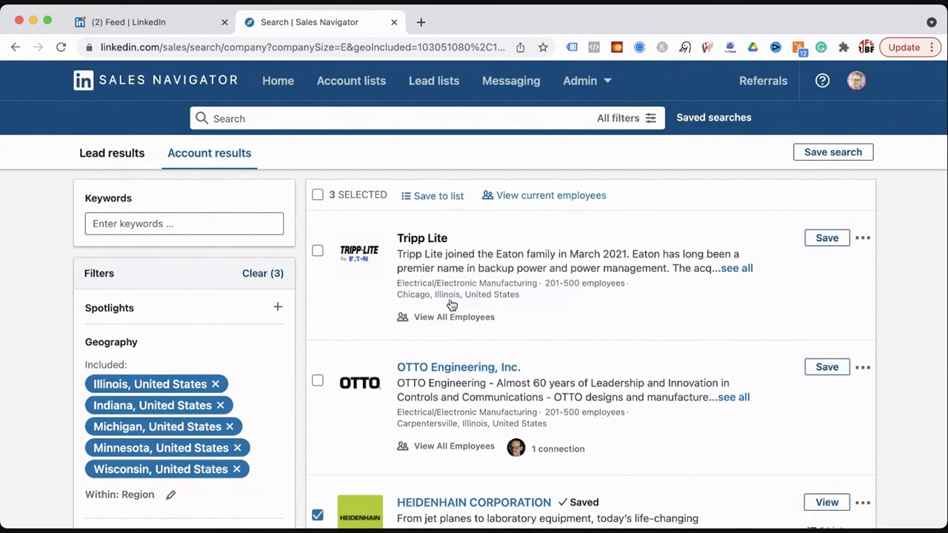
Select all accounts on the current results page and save them to Test List 1.
scroll(518, 288, down, 15)
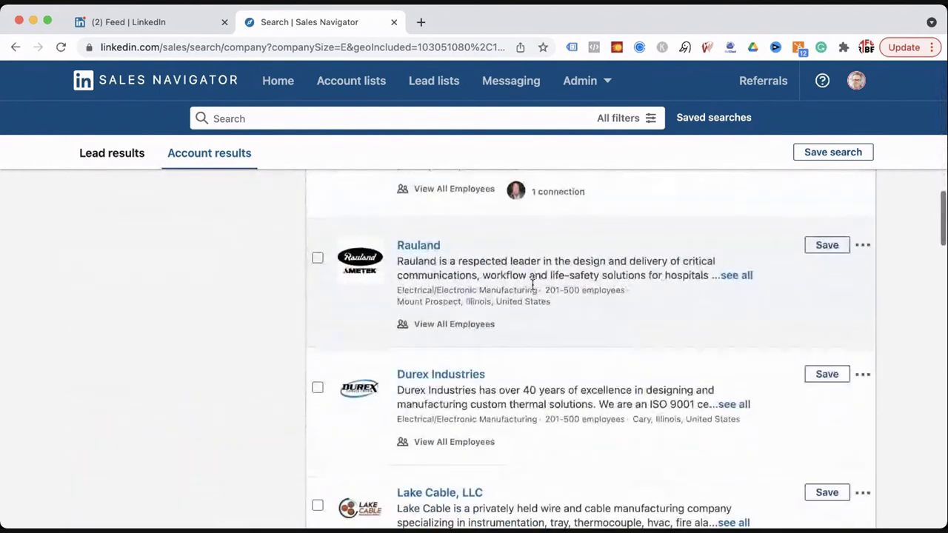
scroll(532, 285, up, 2)
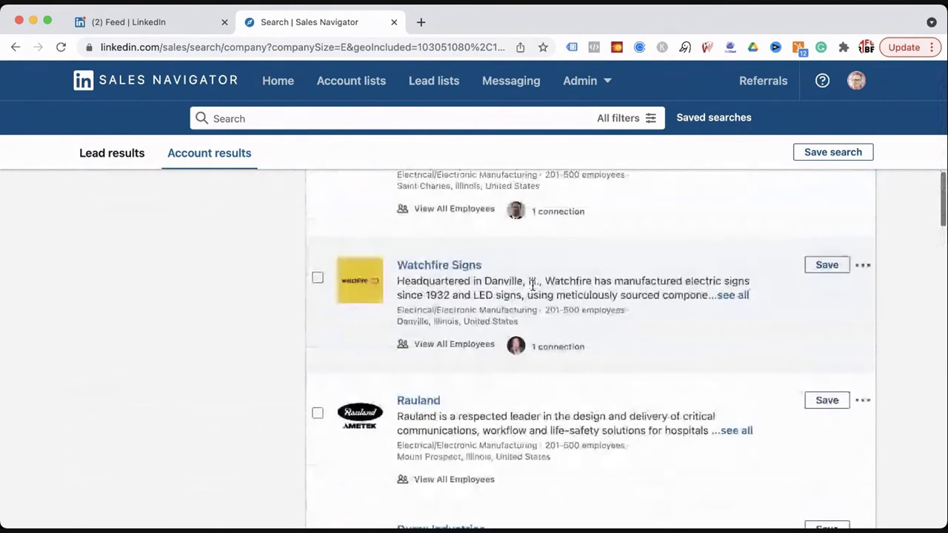
scroll(532, 285, up, 12)
click(318, 194)
click(436, 195)
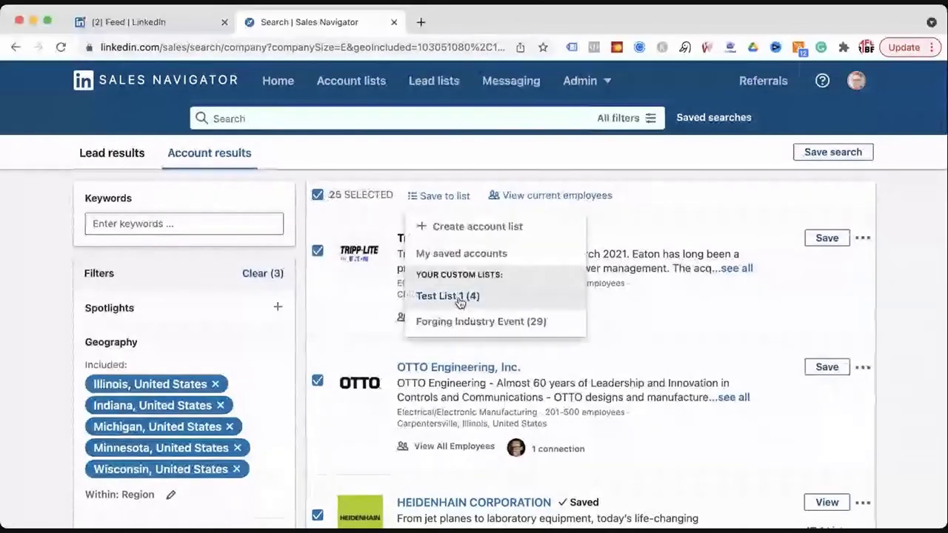
click(461, 297)
Replace the Electrical/Electronic Manufacturing industry filter of the account search with Plastics.
scroll(55, 339, down, 5)
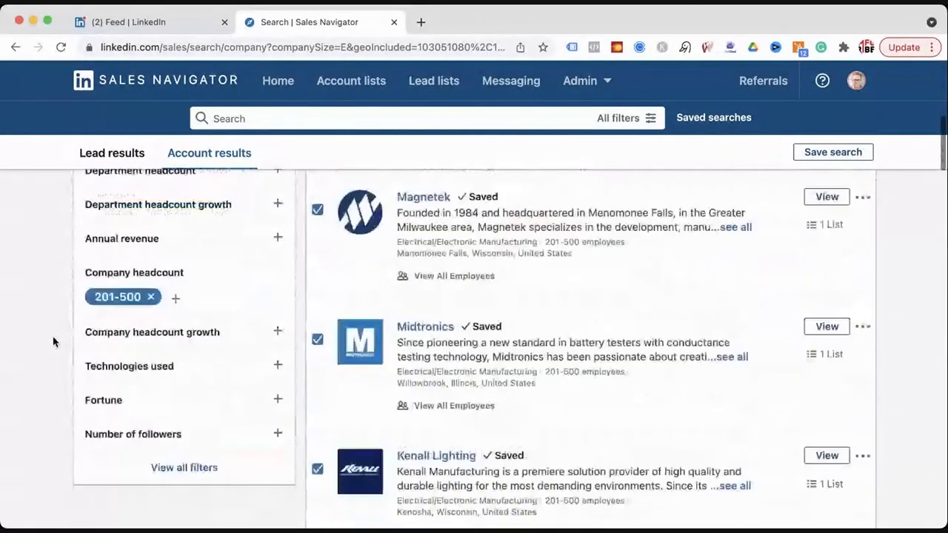
scroll(55, 338, up, 2)
click(267, 244)
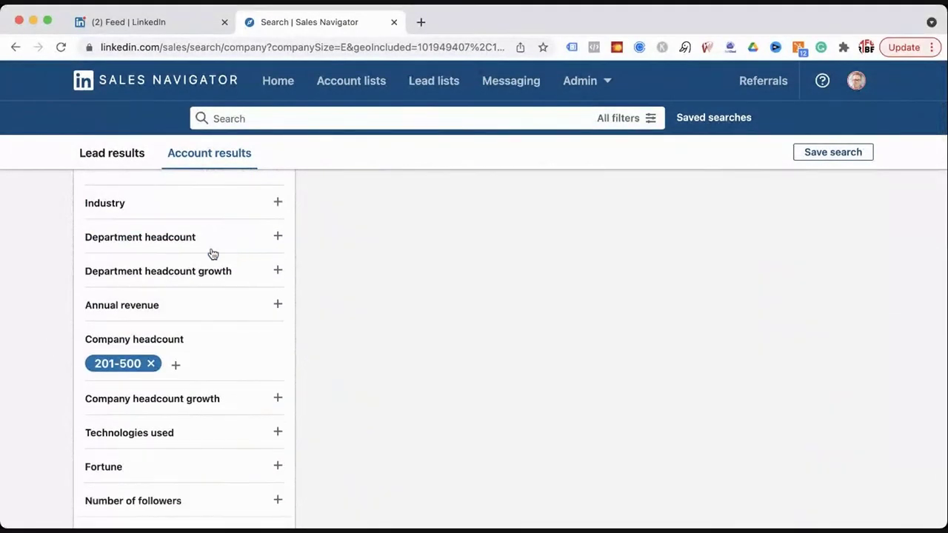
scroll(114, 289, up, 2)
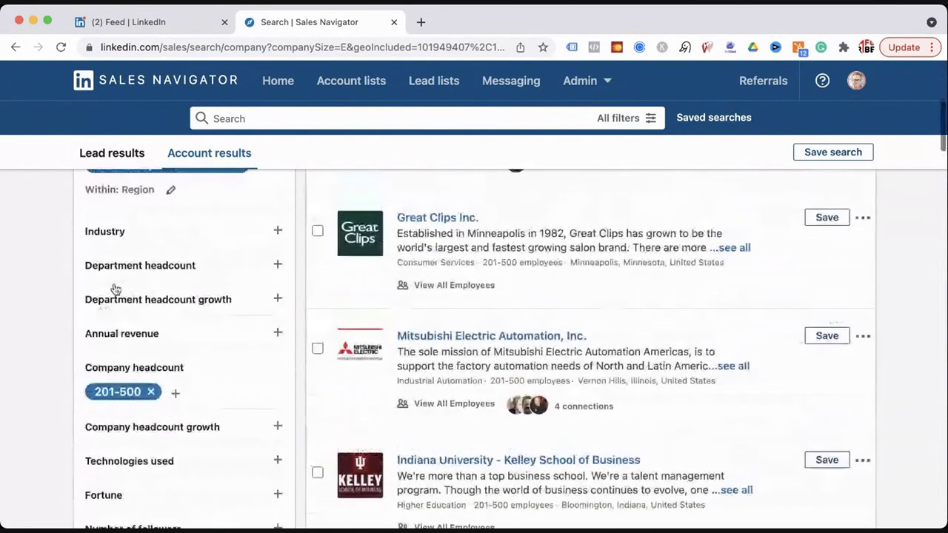
click(141, 256)
scroll(130, 331, down, 1)
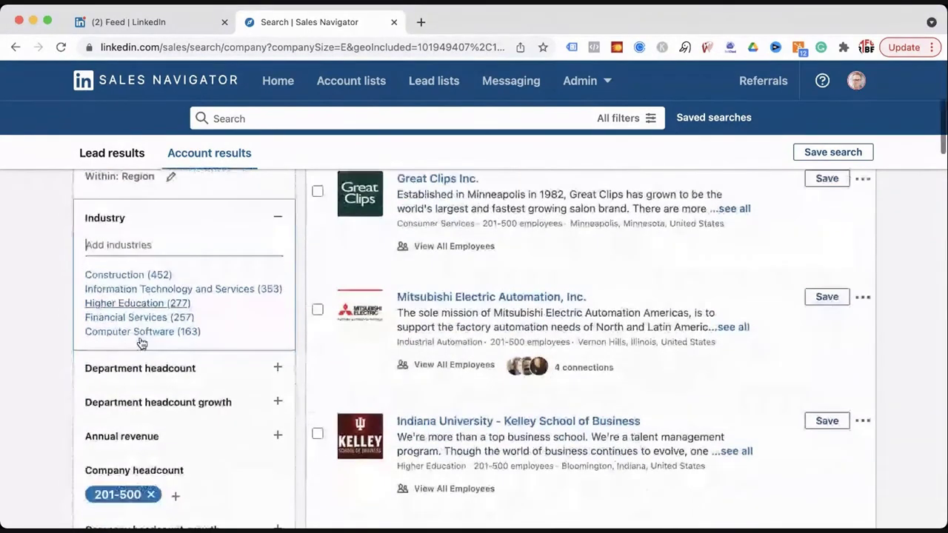
scroll(118, 333, down, 10)
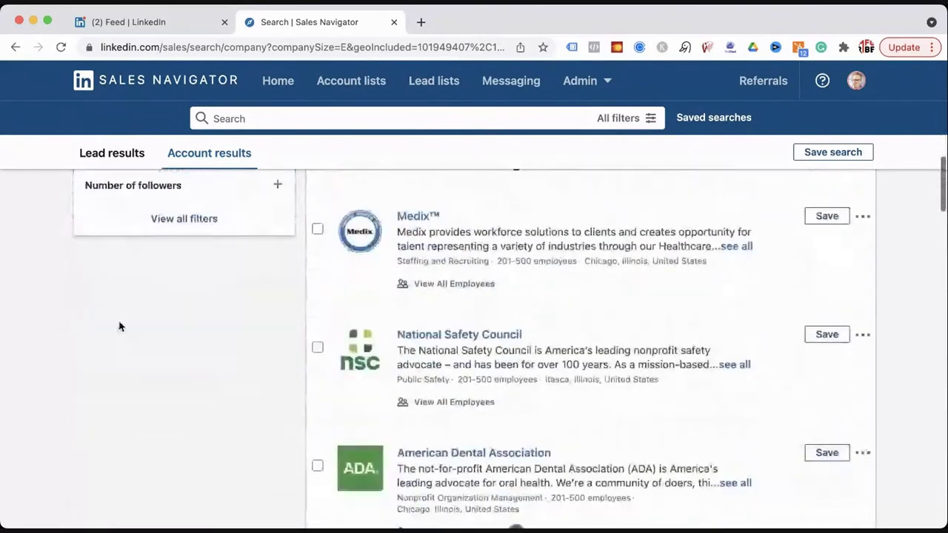
scroll(120, 326, up, 5)
scroll(132, 337, up, 5)
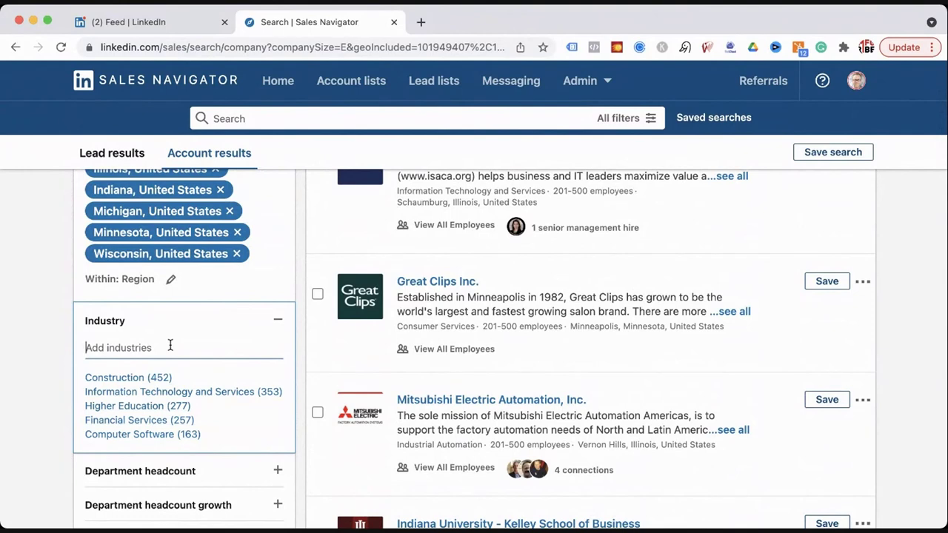
text(a)
key(BackSpace)
text(pla)
click(103, 378)
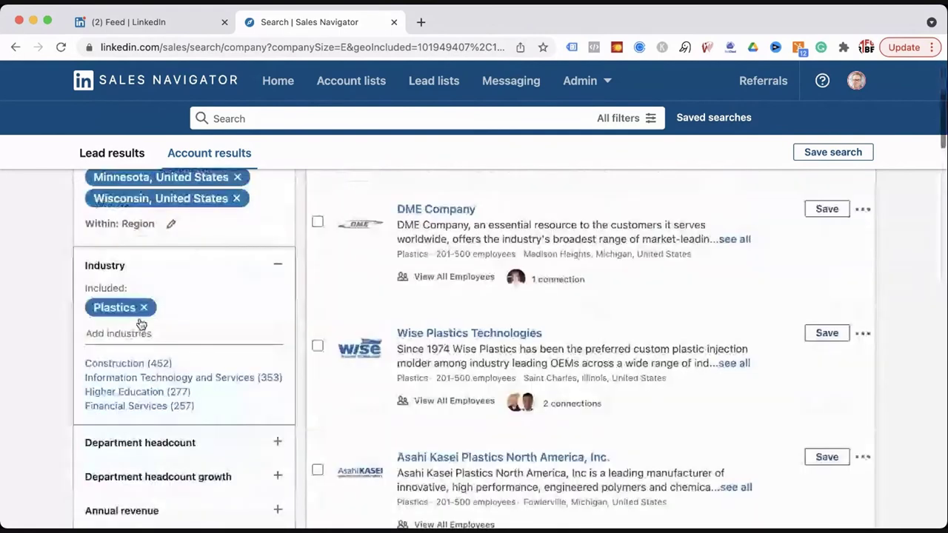
Add Packaging & Containers to the included industries of the account search.
click(144, 330)
text(pack)
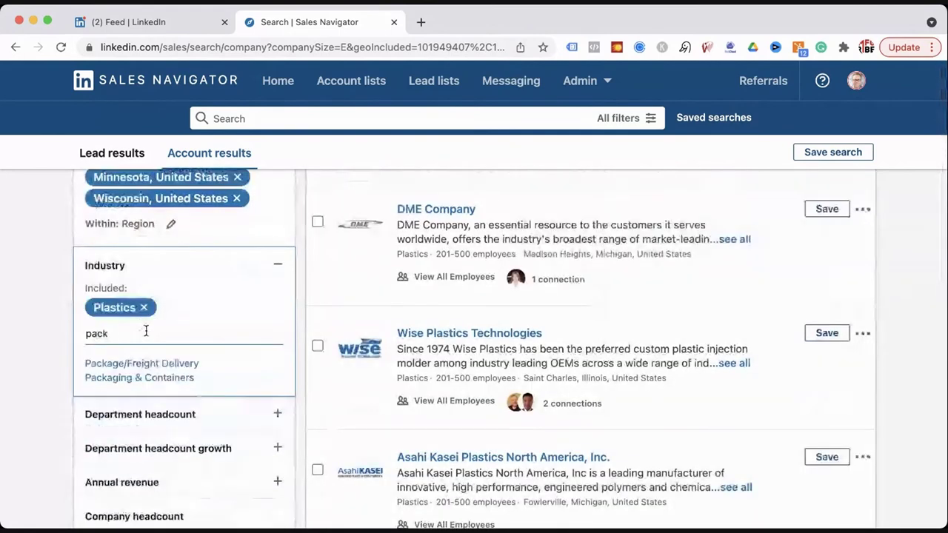
click(145, 378)
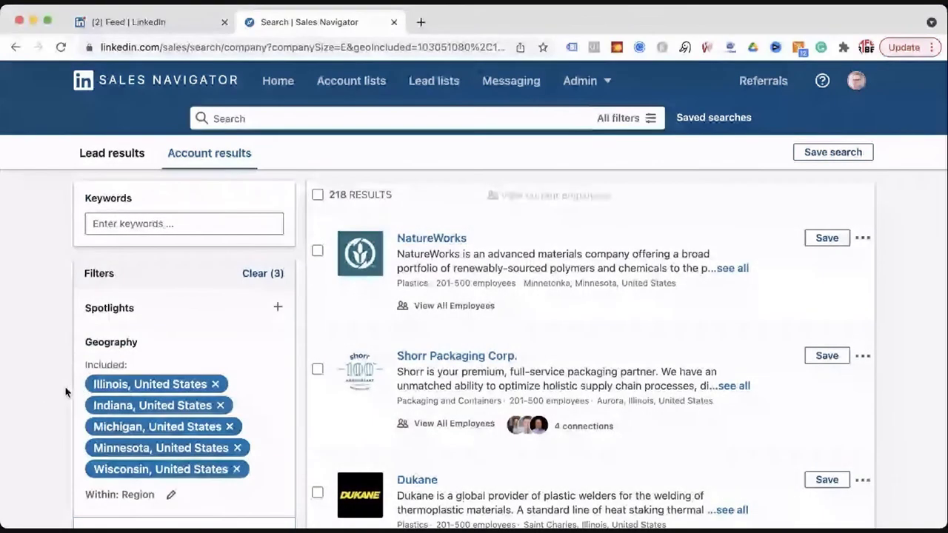
Select all Plastics and Packaging and Containers accounts on the current results page and save them to Test List 1.
click(318, 195)
scroll(361, 294, down, 3)
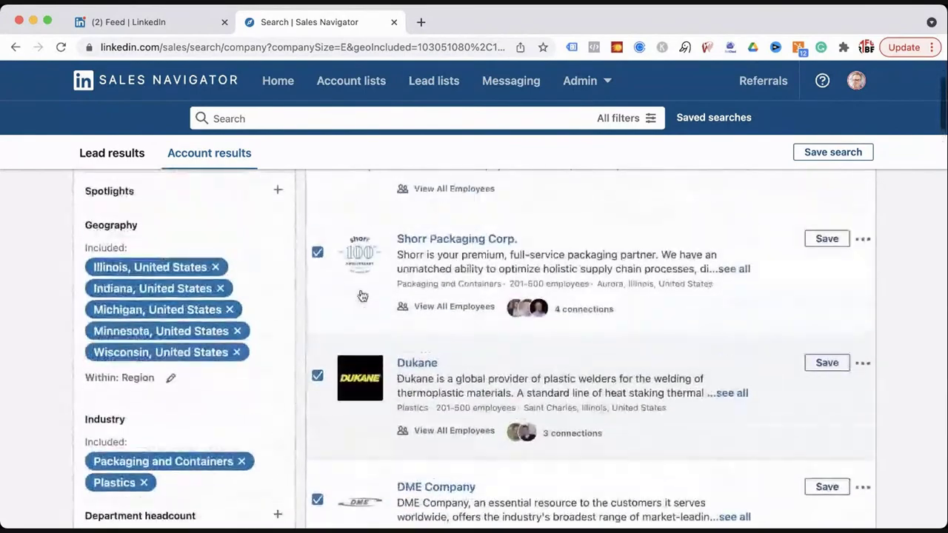
scroll(423, 299, down, 7)
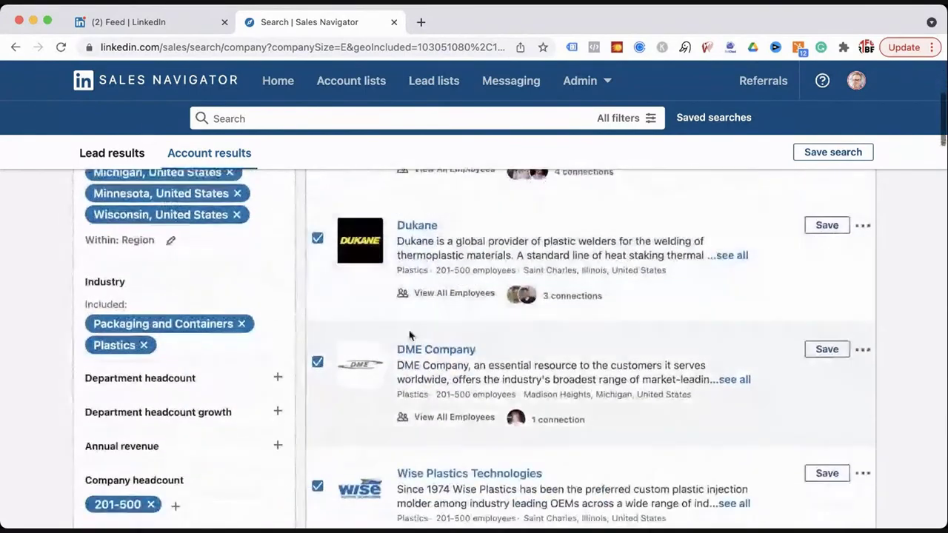
scroll(417, 338, down, 3)
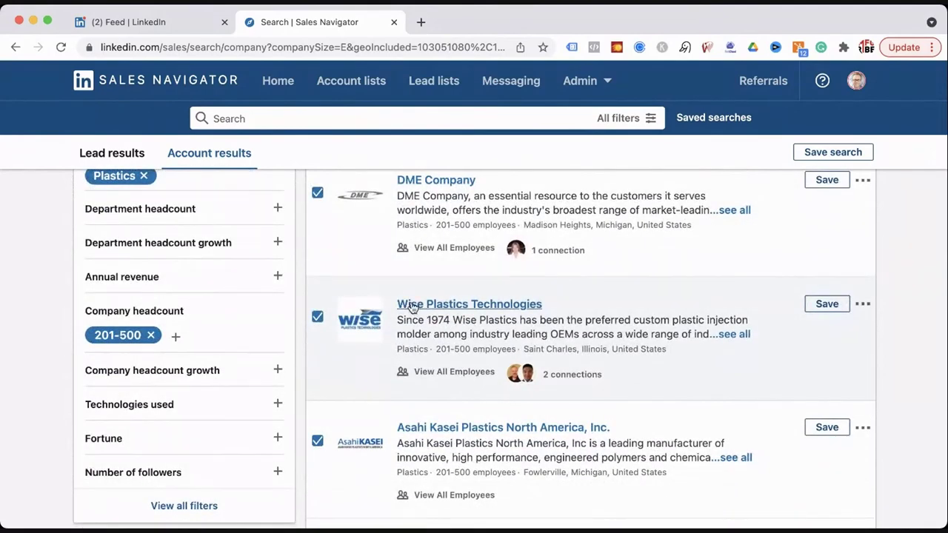
scroll(412, 362, down, 12)
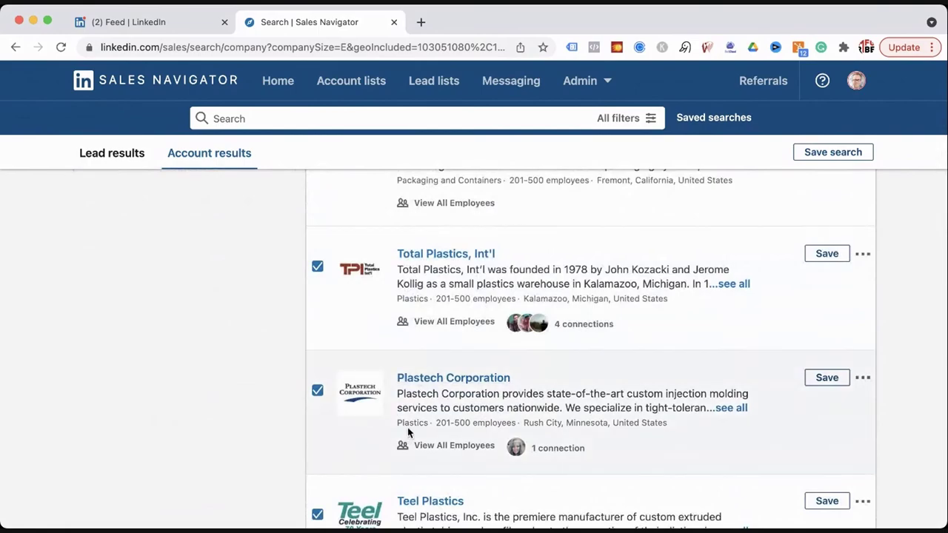
scroll(408, 429, down, 7)
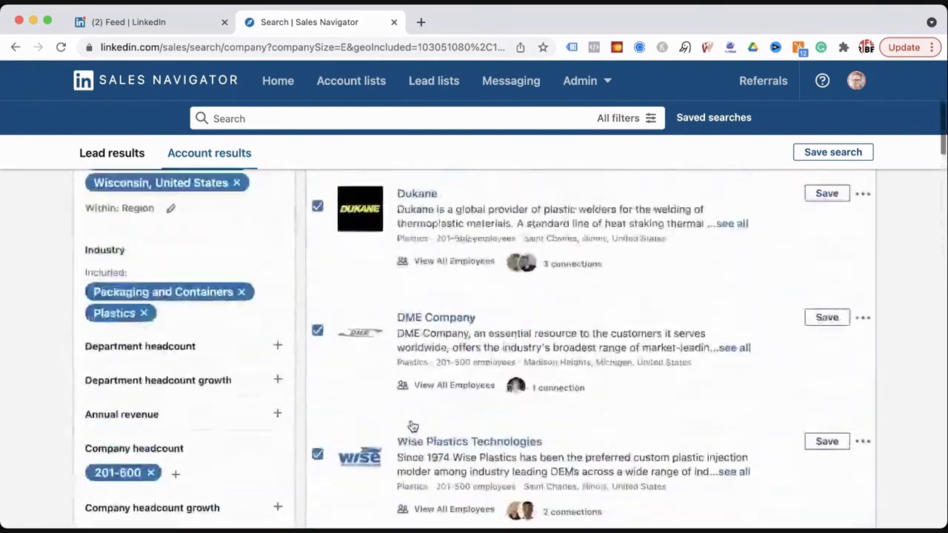
scroll(412, 427, up, 8)
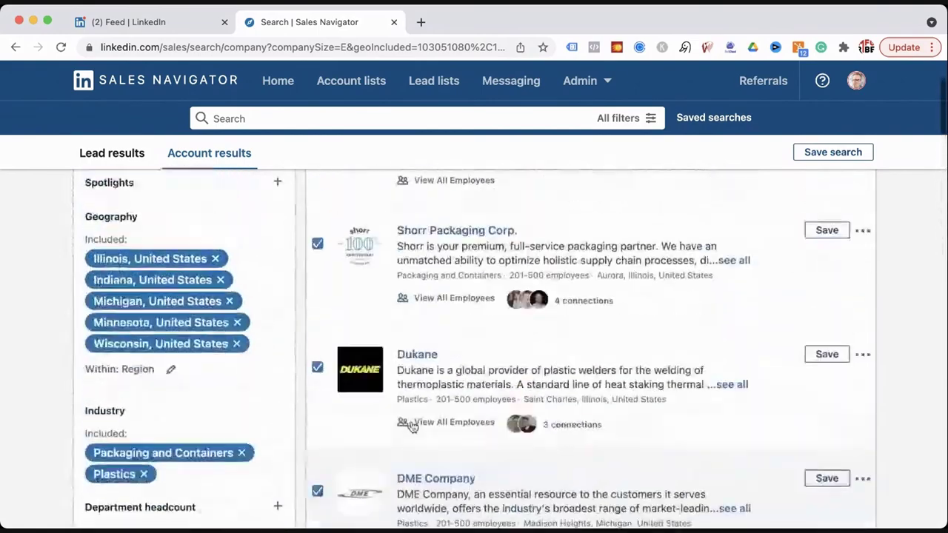
click(443, 205)
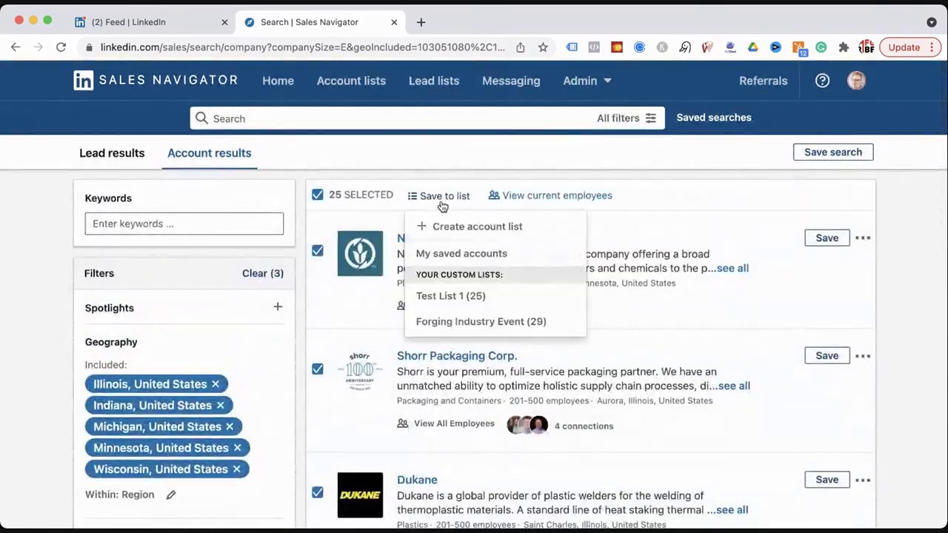
click(450, 295)
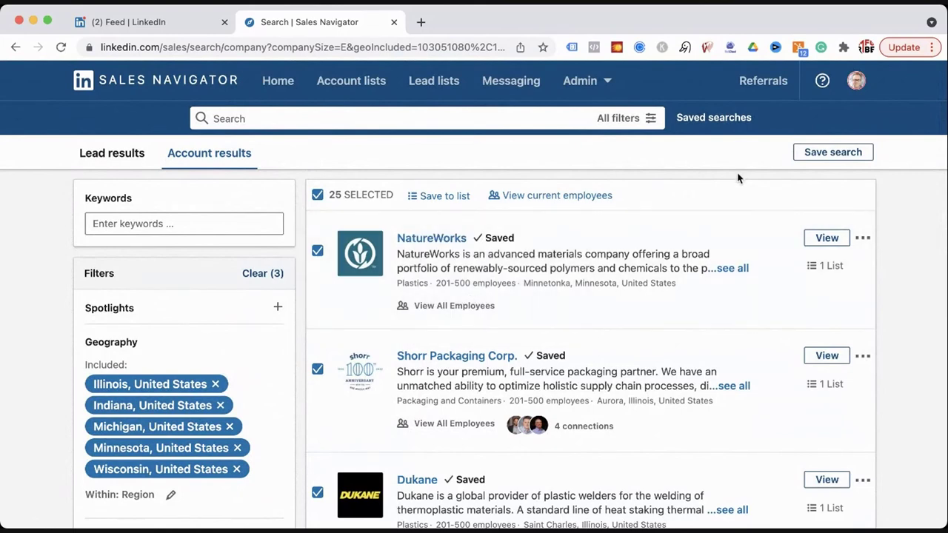
Save the current account search under the name Account Search and dismiss the notification.
click(821, 153)
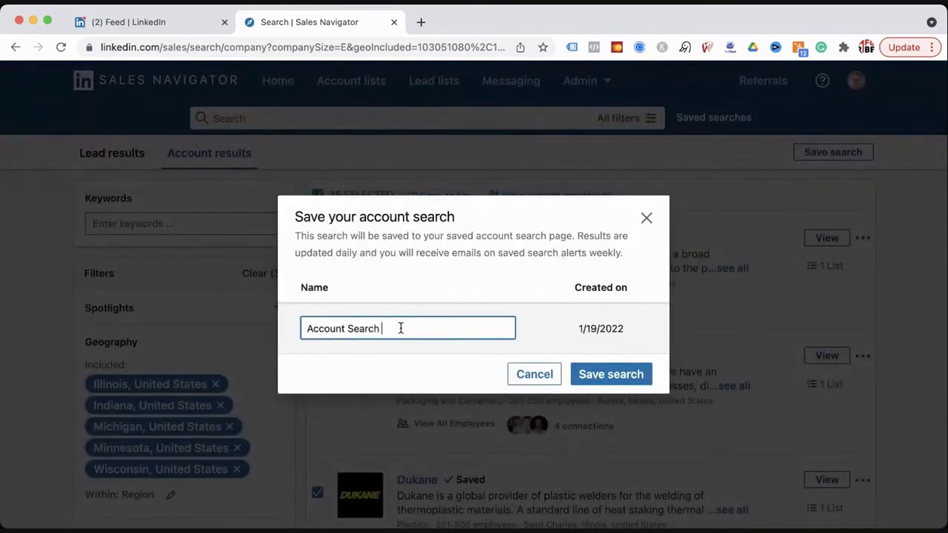
click(611, 374)
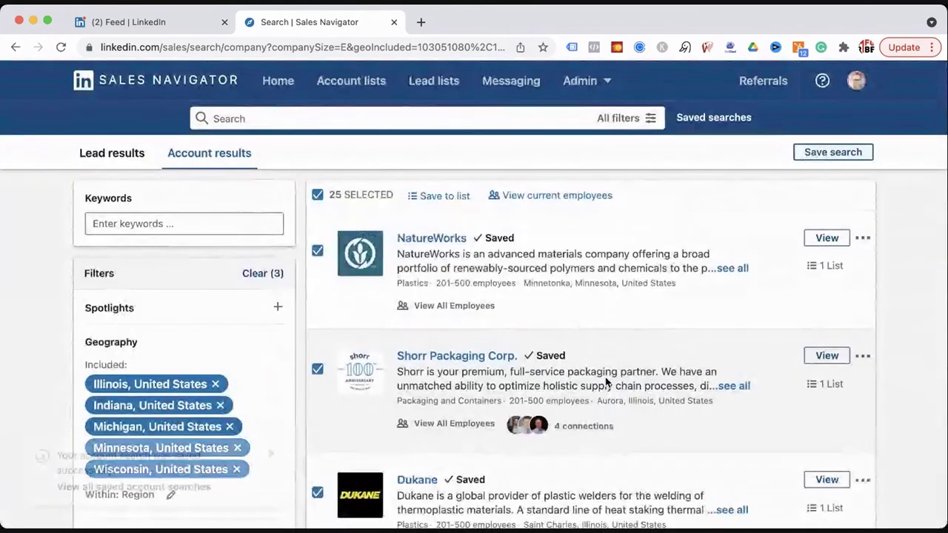
click(272, 455)
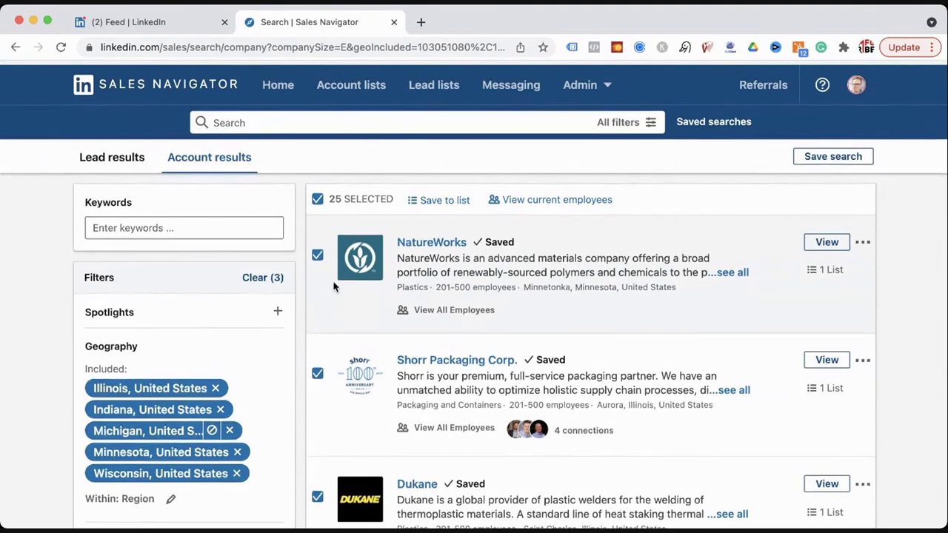
Switch from the account results to the lead results and clear all of the search filters.
scroll(59, 291, down, 3)
scroll(59, 291, up, 1)
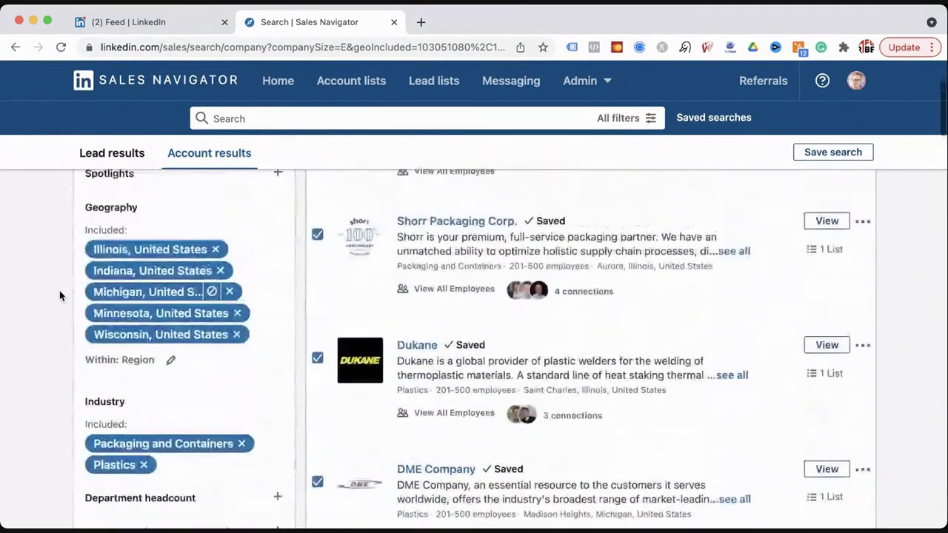
scroll(59, 324, down, 2)
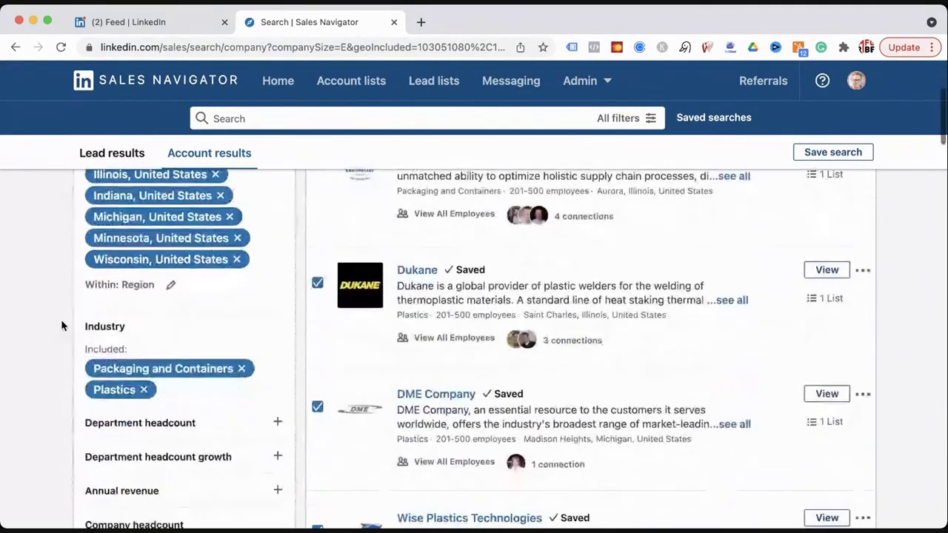
scroll(61, 325, down, 2)
scroll(62, 323, down, 2)
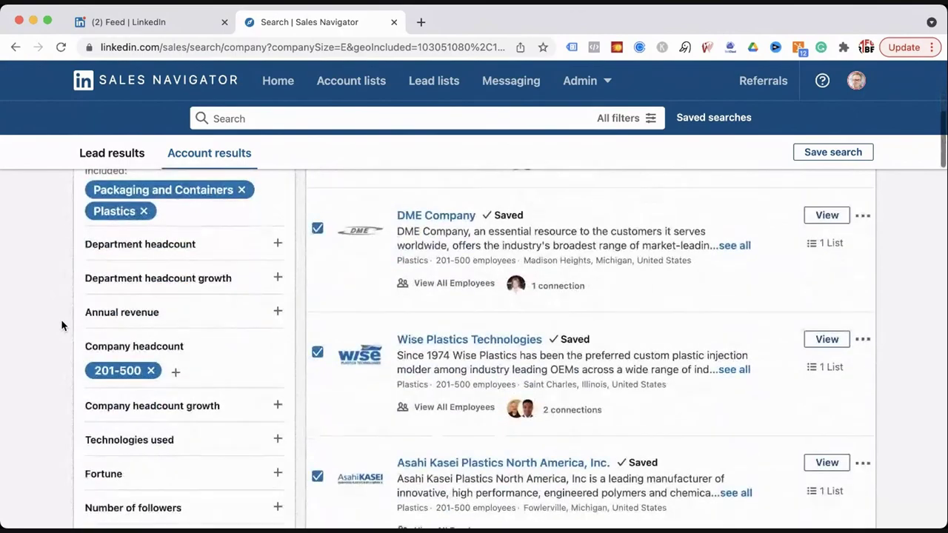
scroll(67, 327, down, 5)
scroll(72, 329, up, 10)
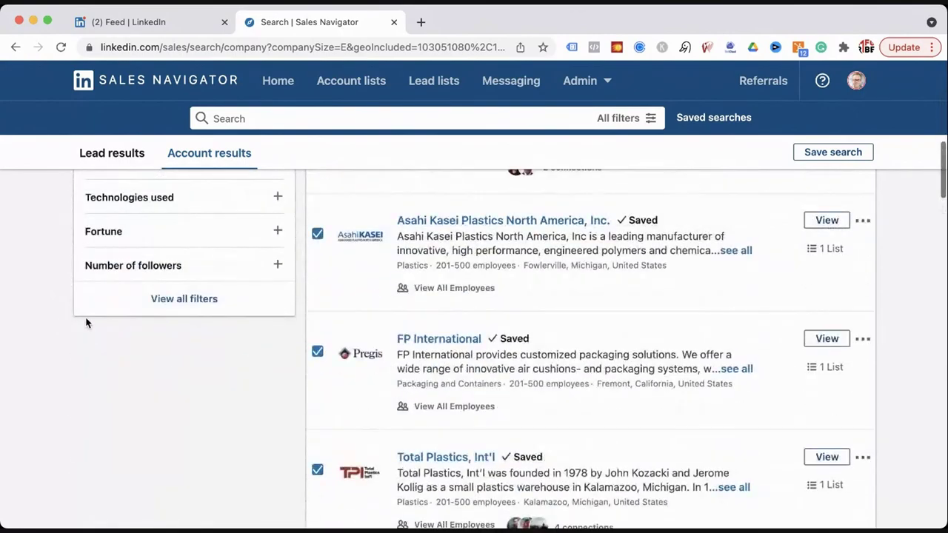
click(116, 154)
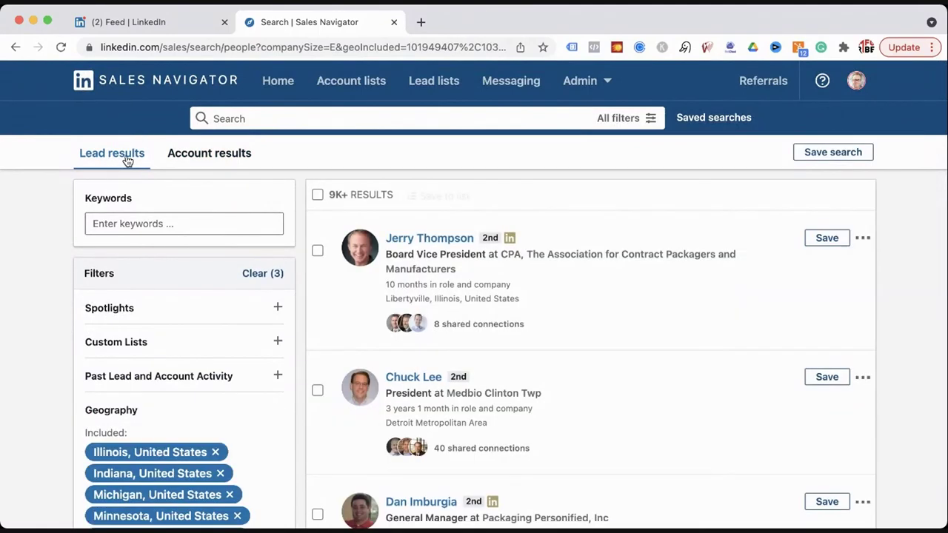
click(255, 274)
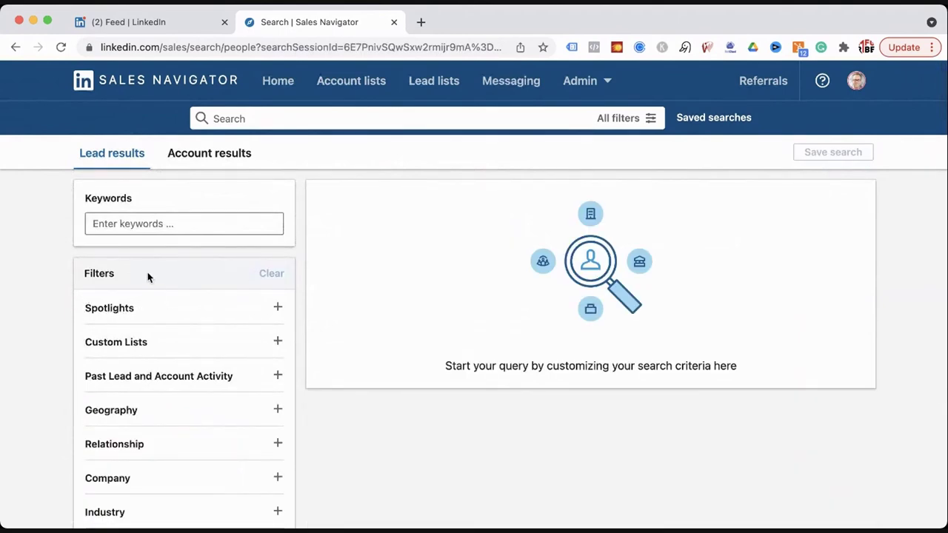
Restrict the lead search to saved accounts through the Past Lead and Account Activity filter.
scroll(148, 278, down, 2)
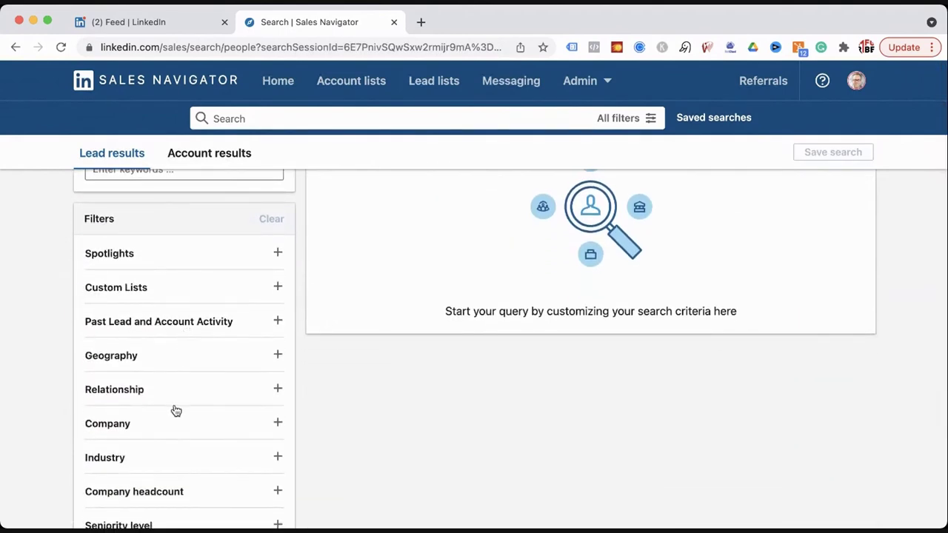
click(170, 431)
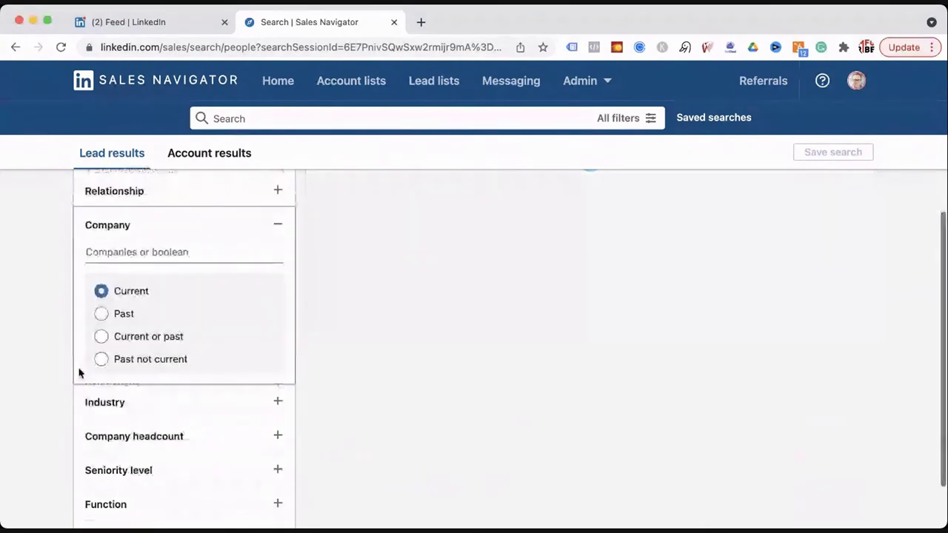
scroll(74, 366, up, 4)
click(178, 332)
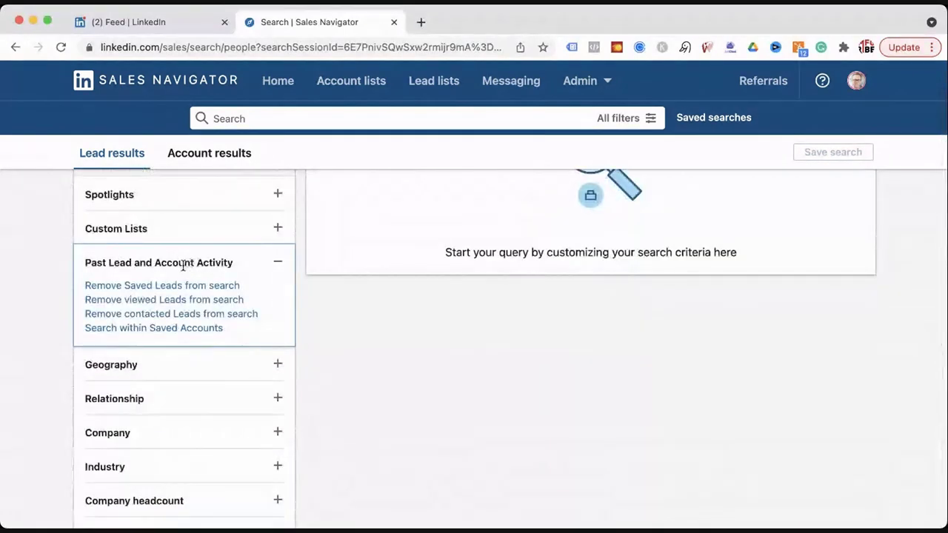
click(194, 333)
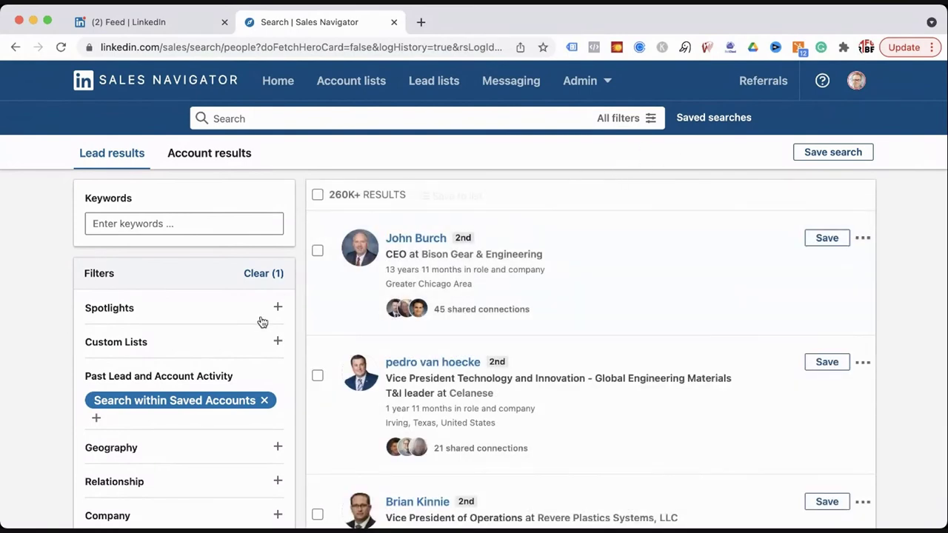
Check the remaining past activity and custom list options, and remove the Search within Saved Accounts filter.
scroll(101, 359, down, 2)
click(96, 350)
scroll(87, 366, down, 1)
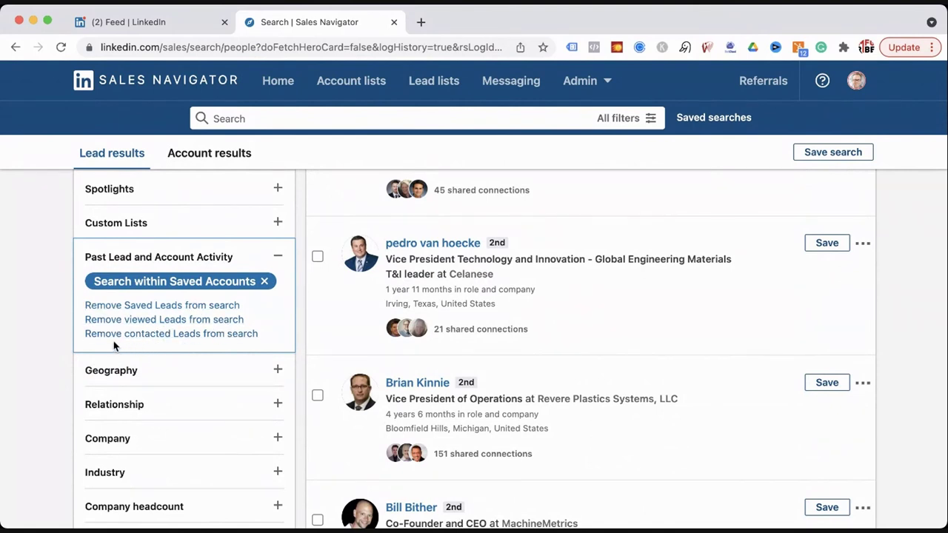
click(277, 259)
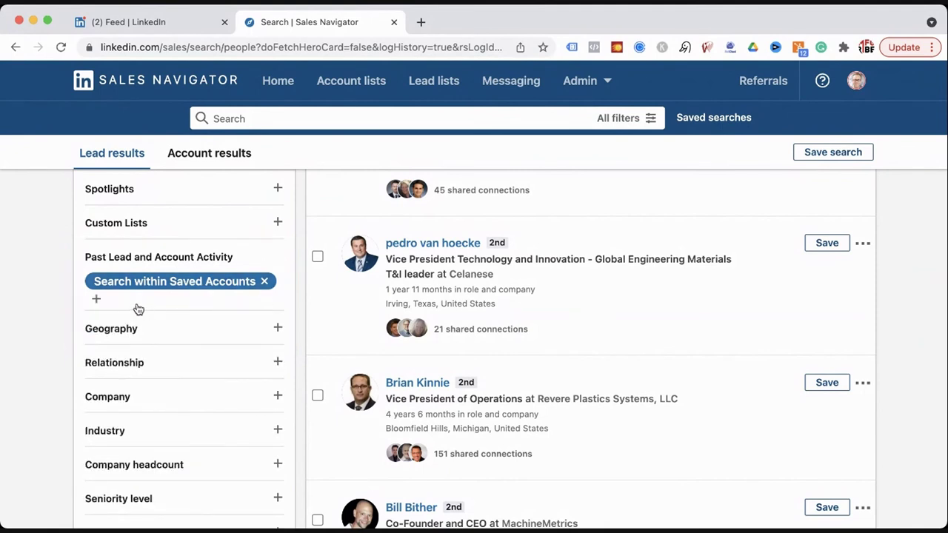
scroll(133, 285, up, 1)
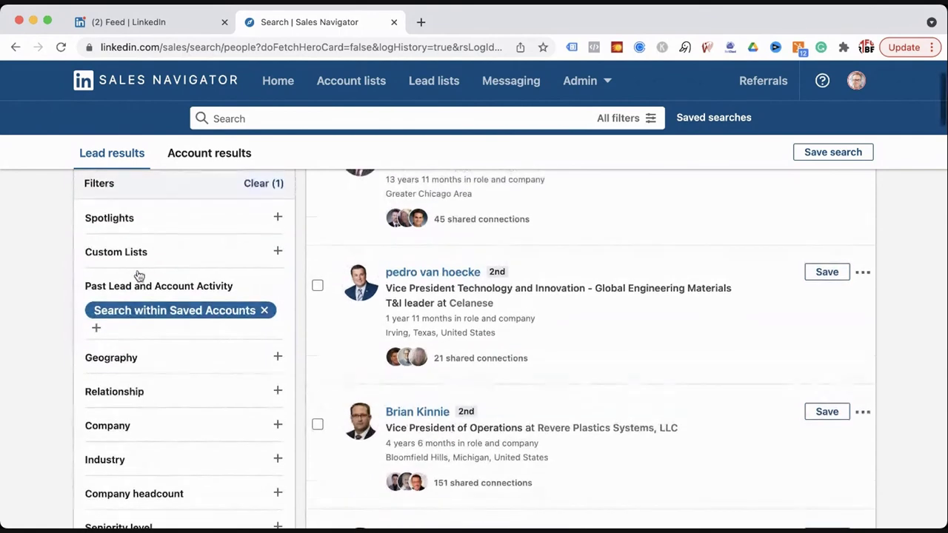
click(169, 249)
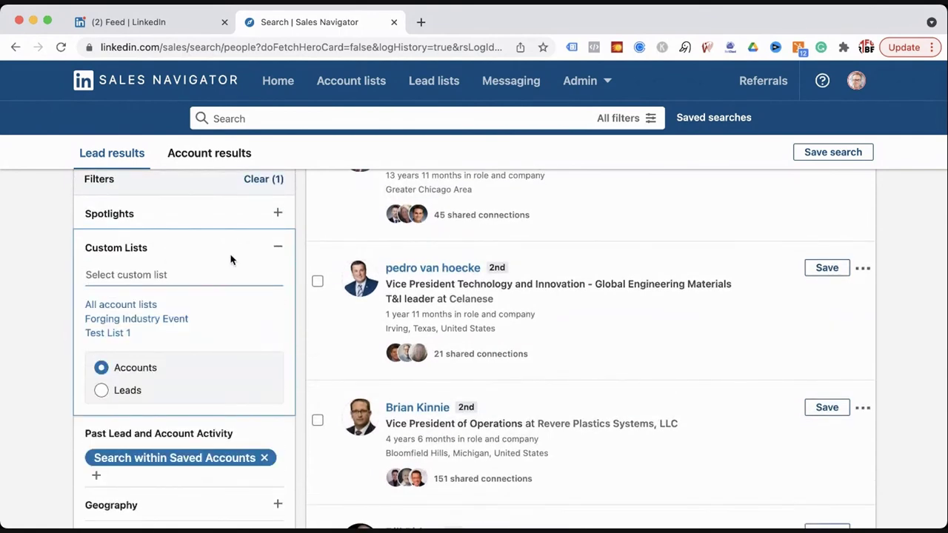
click(280, 250)
click(266, 306)
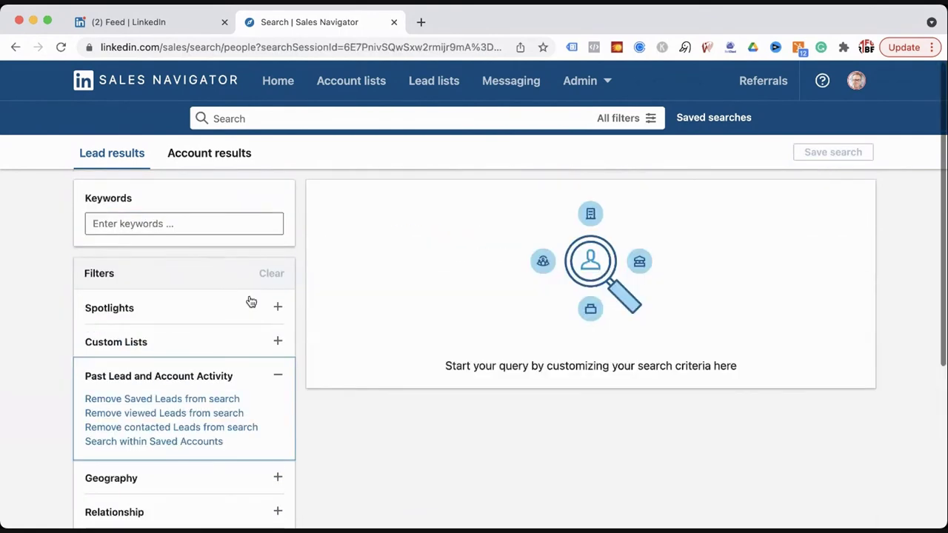
Filter the lead search by the custom account list Test List 1.
click(271, 343)
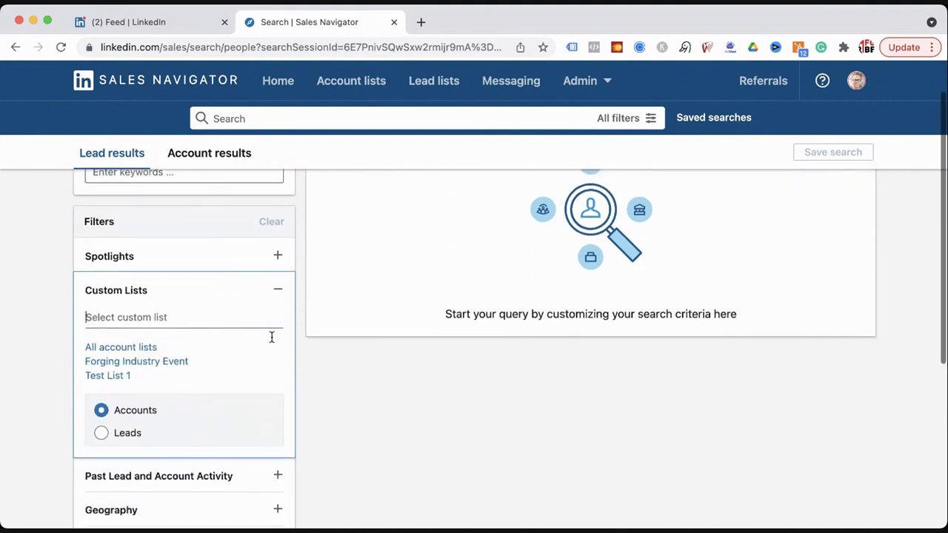
scroll(222, 345, down, 2)
click(106, 307)
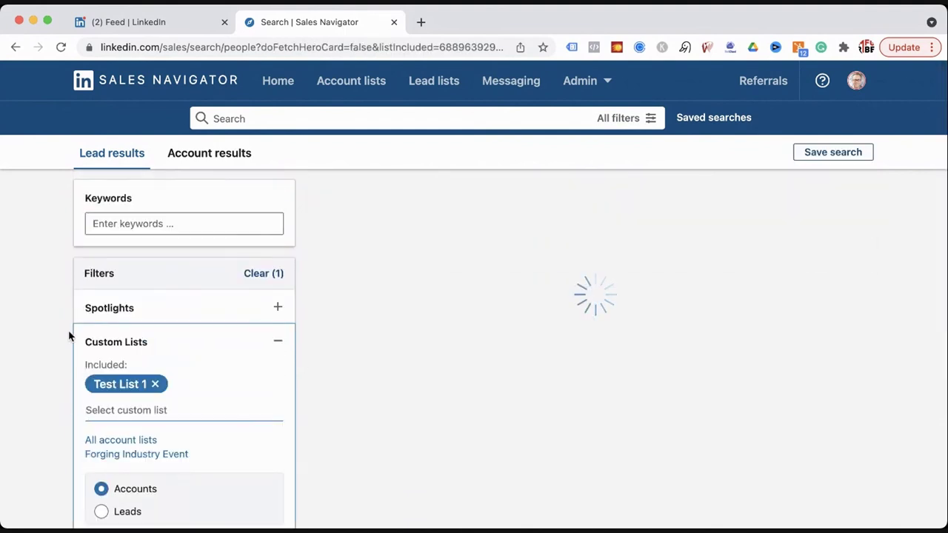
click(65, 333)
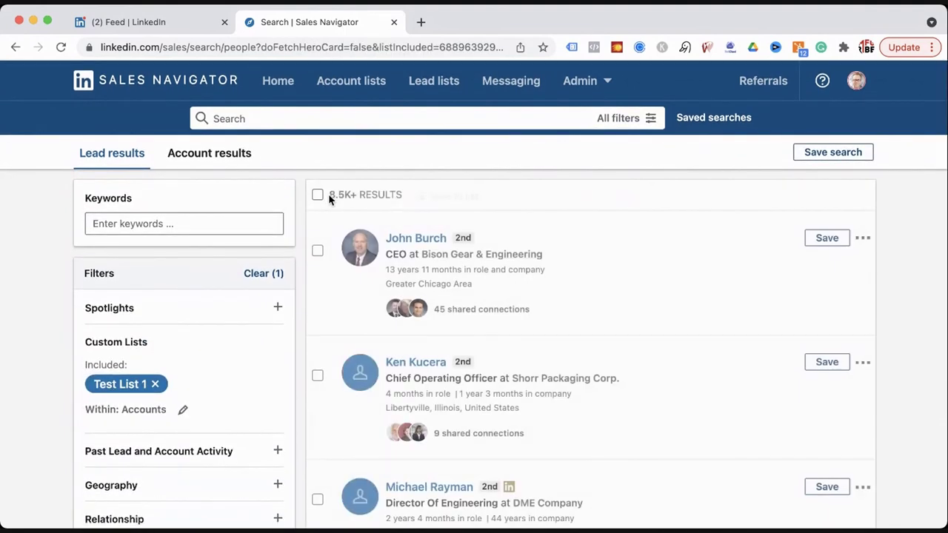
Add Engineering and Operations to the included functions of the lead search.
scroll(74, 330, down, 3)
scroll(74, 330, up, 2)
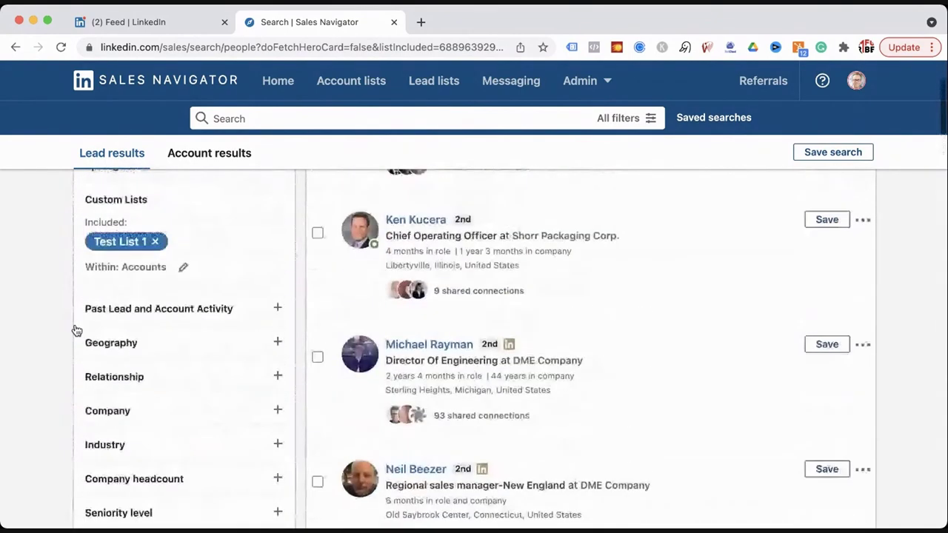
scroll(70, 335, down, 4)
click(145, 358)
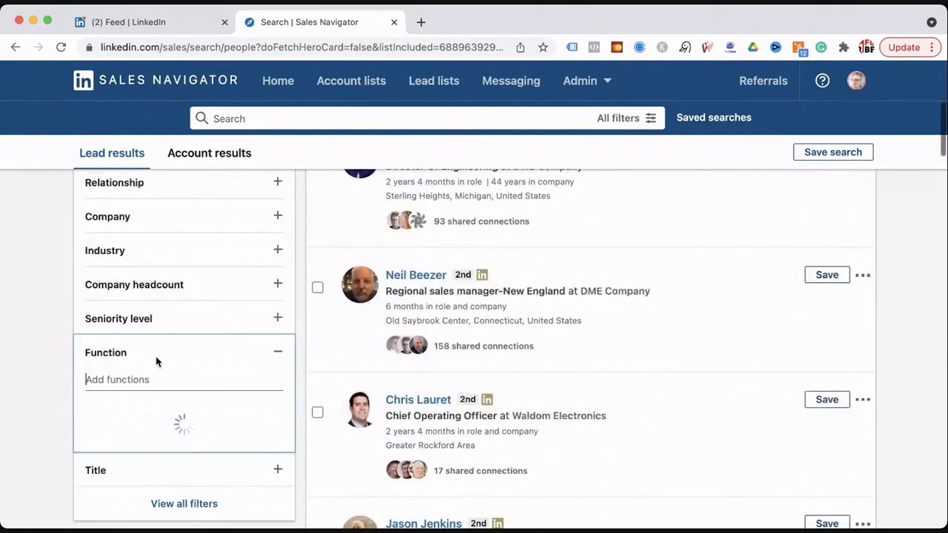
scroll(66, 356, down, 2)
click(110, 327)
scroll(62, 347, down, 4)
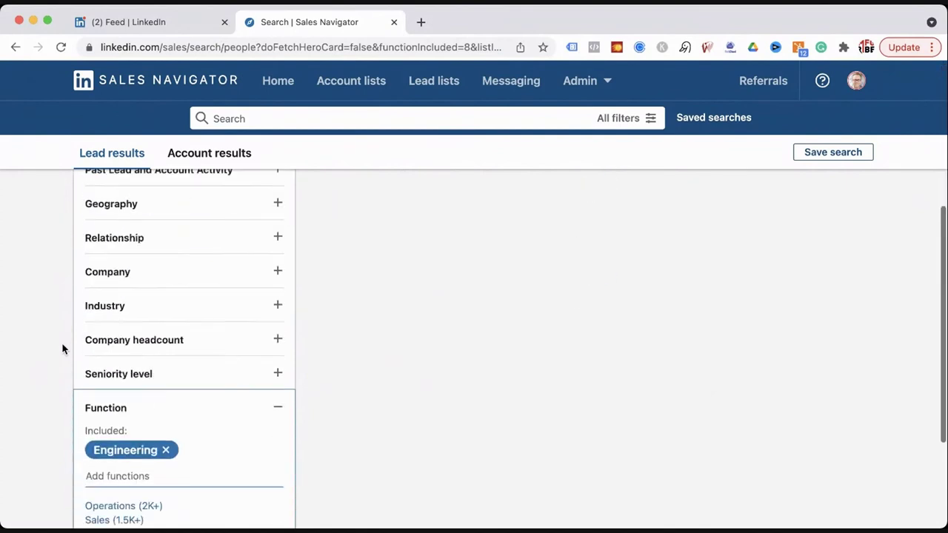
click(113, 398)
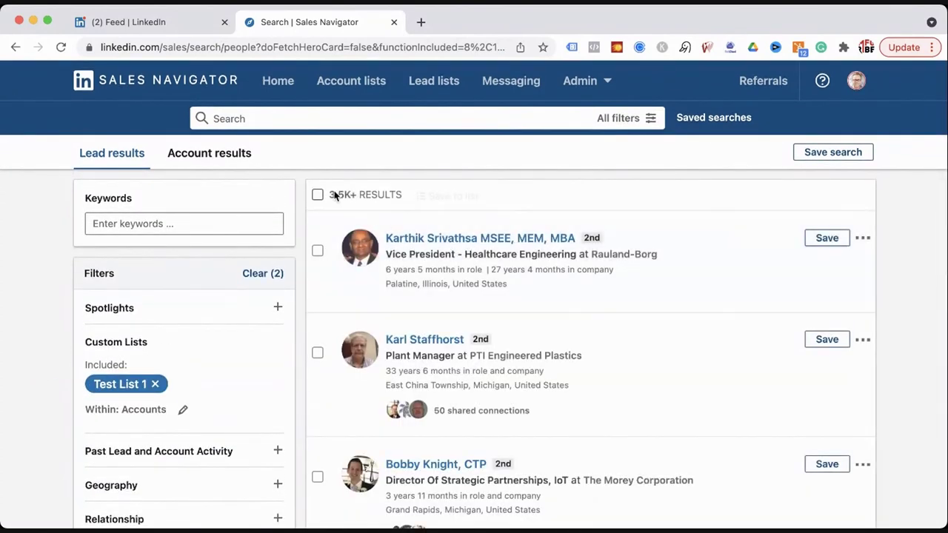
Limit the lead search to second-degree connections with the Relationship filter.
scroll(116, 338, down, 2)
scroll(116, 338, down, 2)
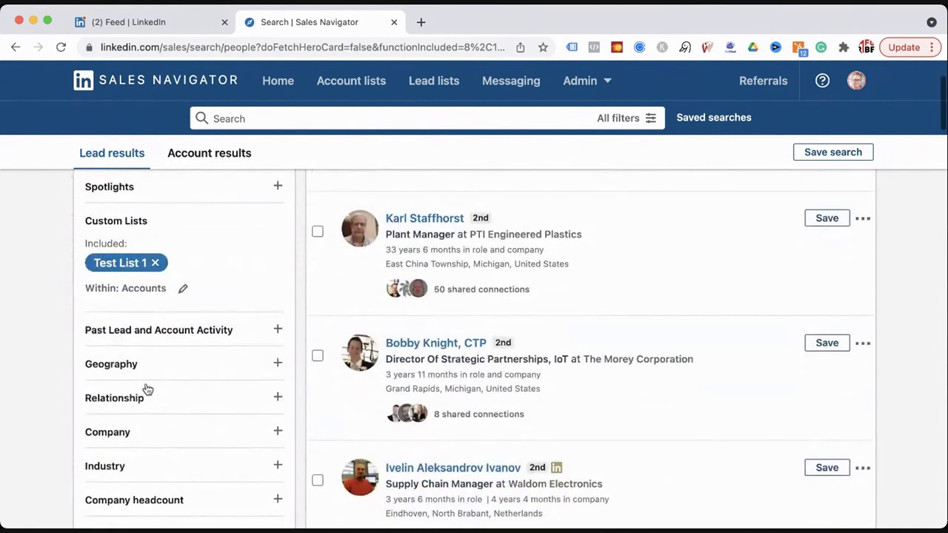
click(147, 392)
click(137, 412)
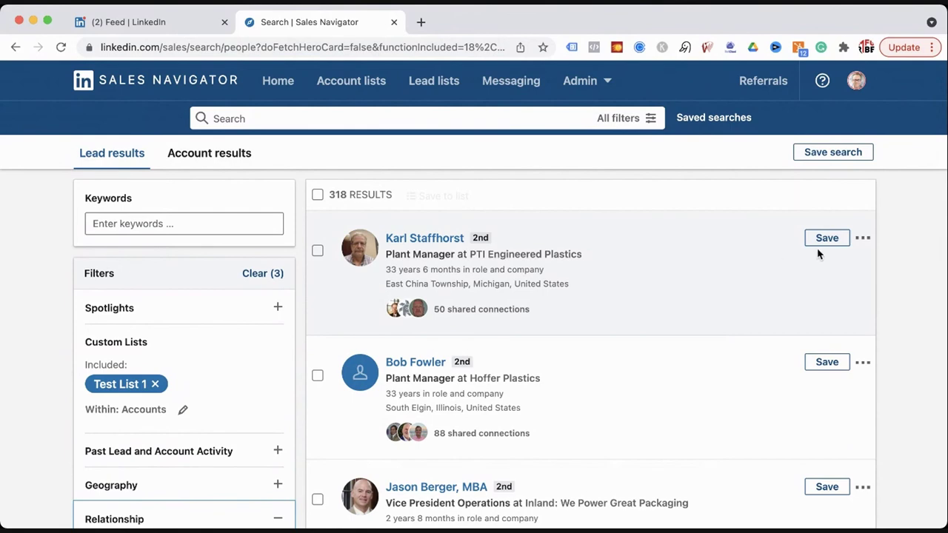
Open the connection invitation for the Plant Manager lead at PTI Engineered Plastics and close it without sending.
click(861, 238)
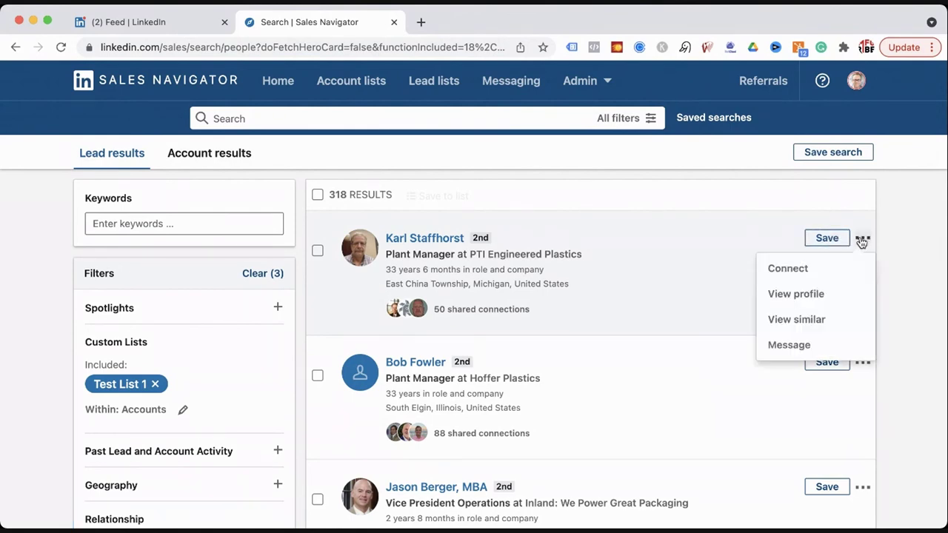
click(808, 268)
click(505, 385)
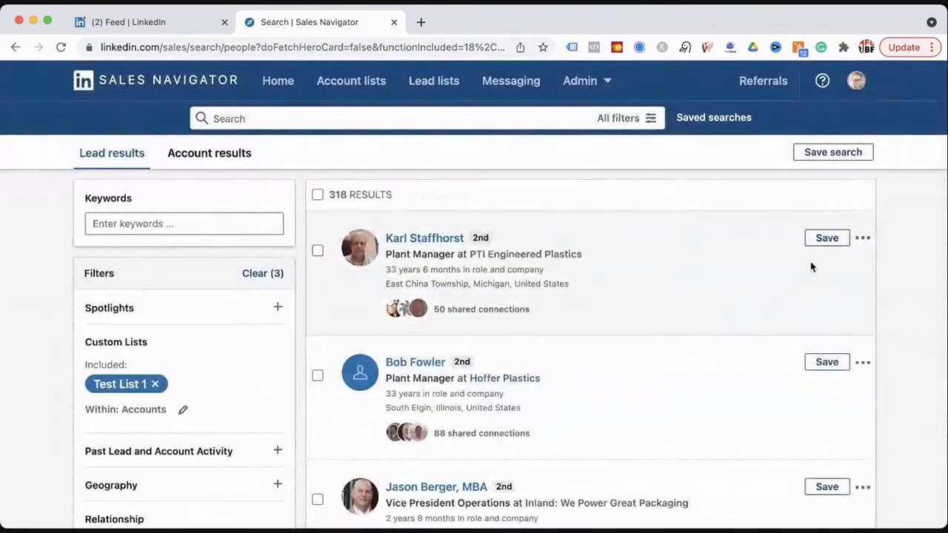
Open a new InMail message to the Plant Manager lead at PTI Engineered Plastics and close it unsent.
click(861, 238)
click(787, 343)
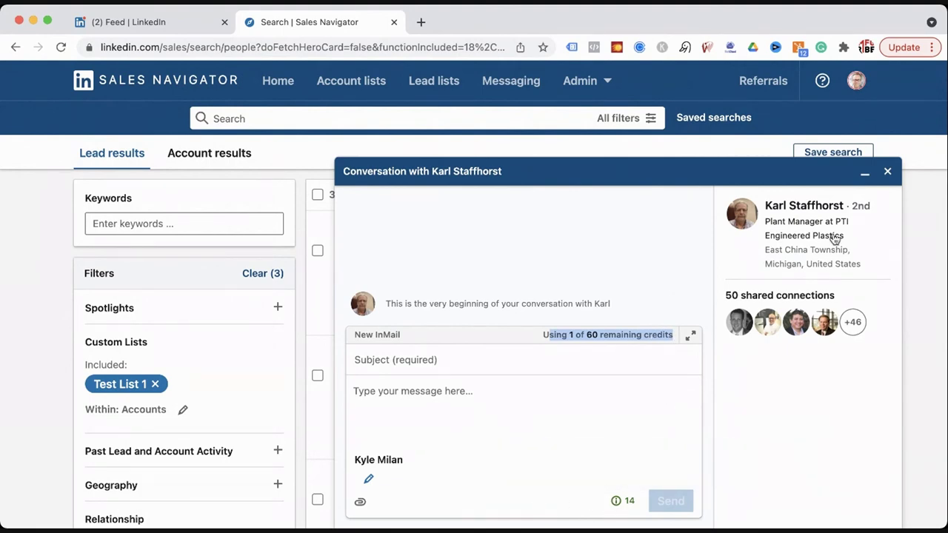
click(889, 171)
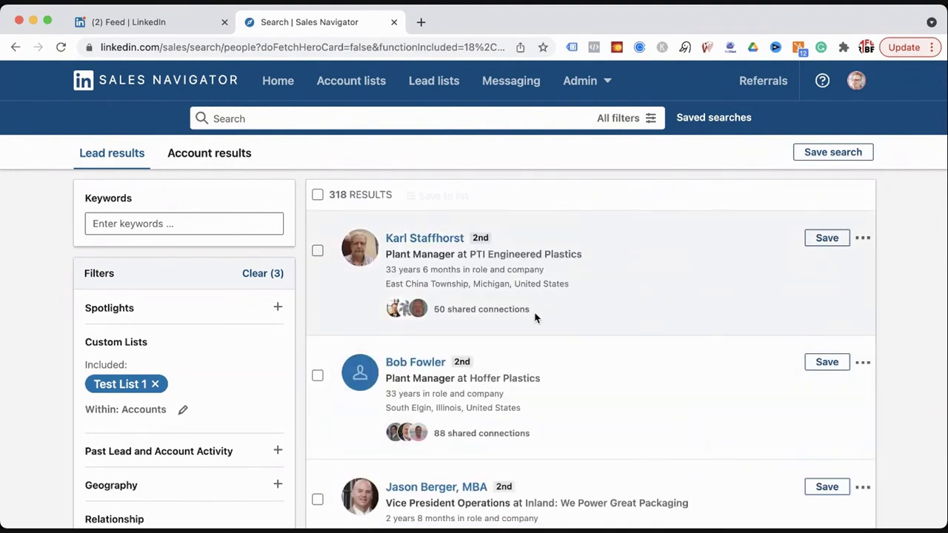